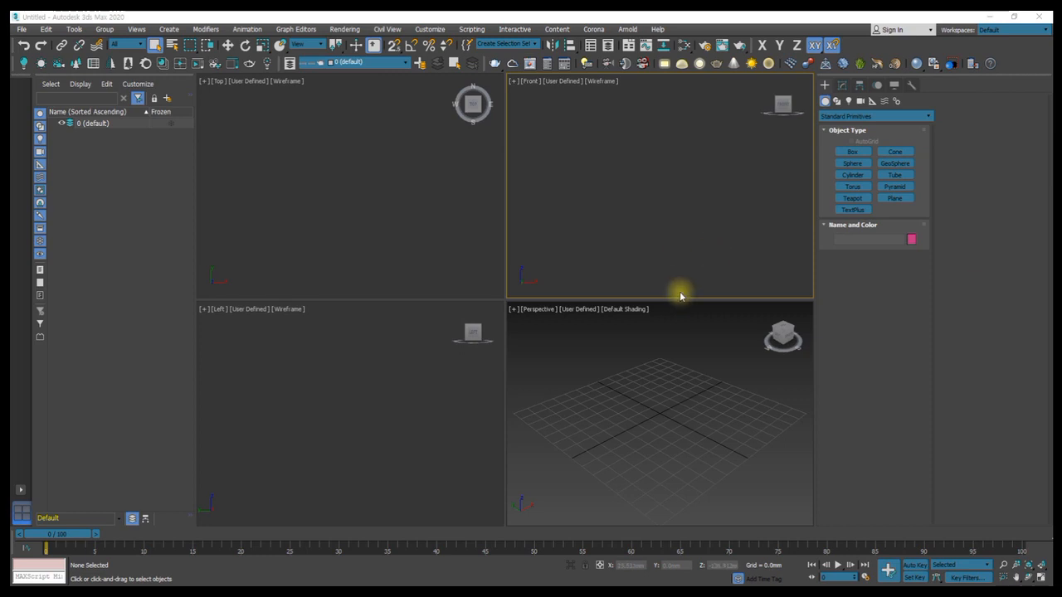
{"action": "left_click", "coordinate": [383, 168]}
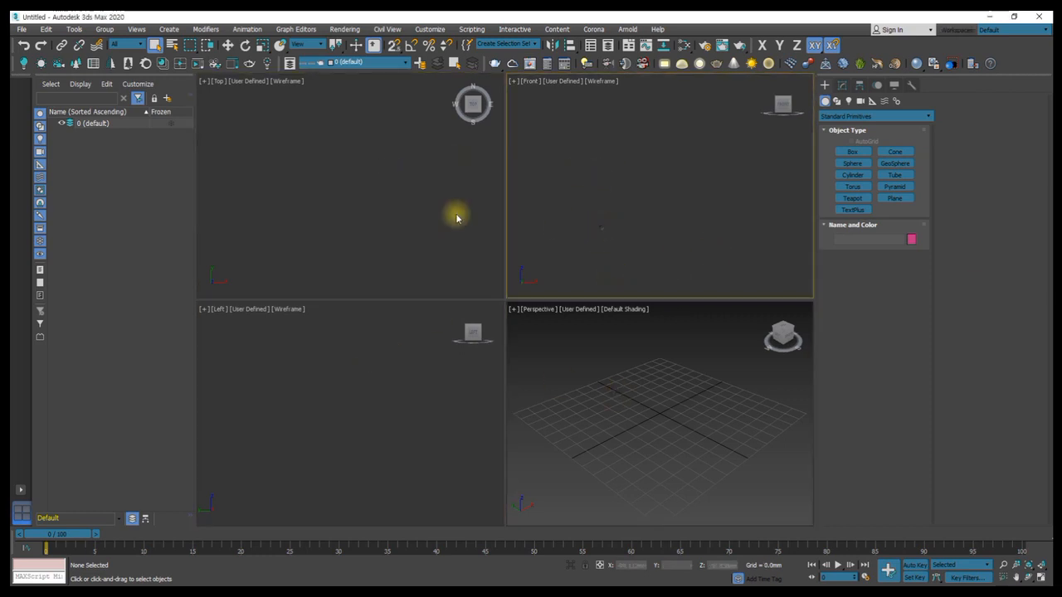
{"action": "left_click", "coordinate": [644, 192]}
{"action": "left_click", "coordinate": [367, 377]}
{"action": "left_click", "coordinate": [604, 433]}
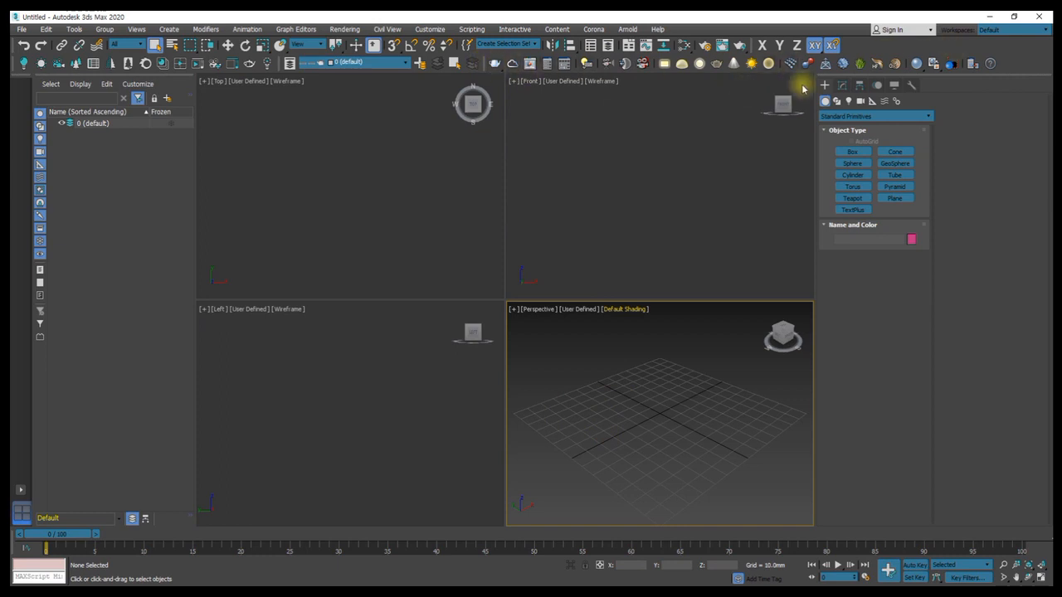
Step: Undock the V-Ray toolbar over the viewports and dock it back in its original row
{"action": "left_click_drag", "start_coordinate": [482, 132], "coordinate": [470, 171]}
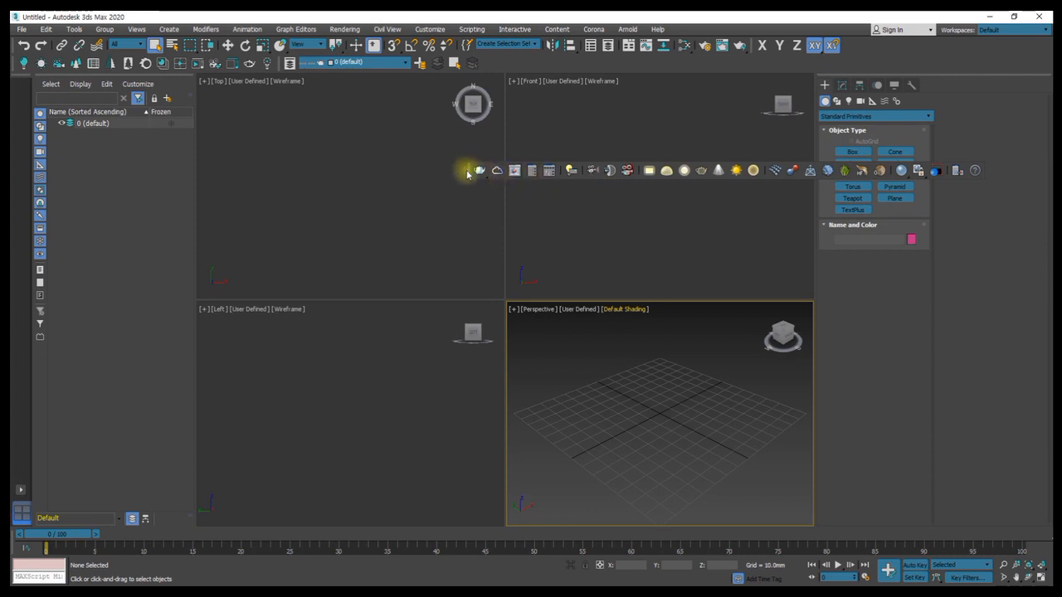
{"action": "left_click_drag", "start_coordinate": [469, 171], "coordinate": [495, 64]}
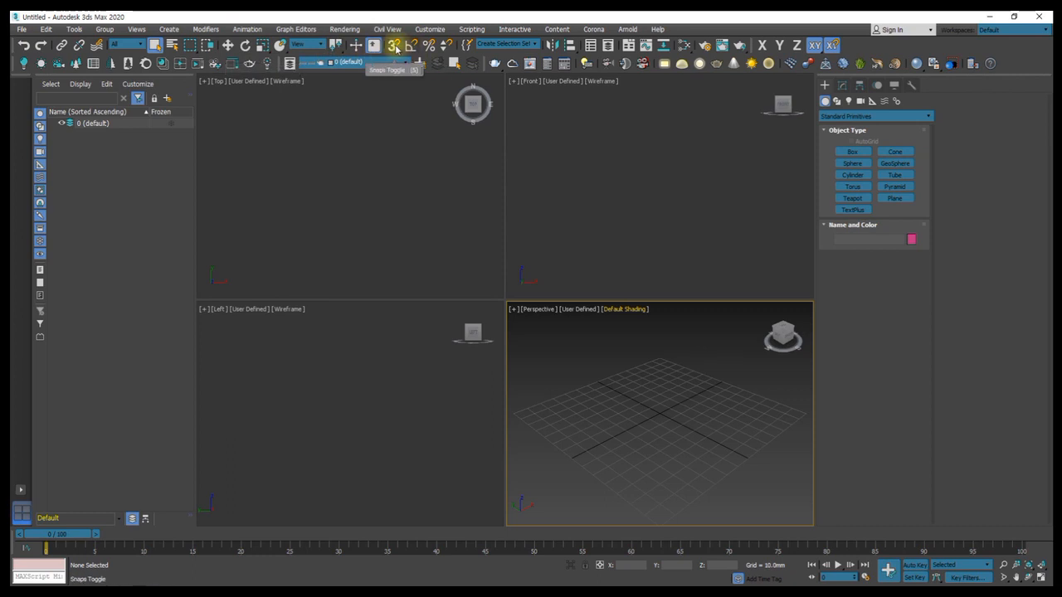
Step: Open Render Setup and switch the renderer to V-Ray Next, update 3.1
{"action": "key", "text": "F10"}
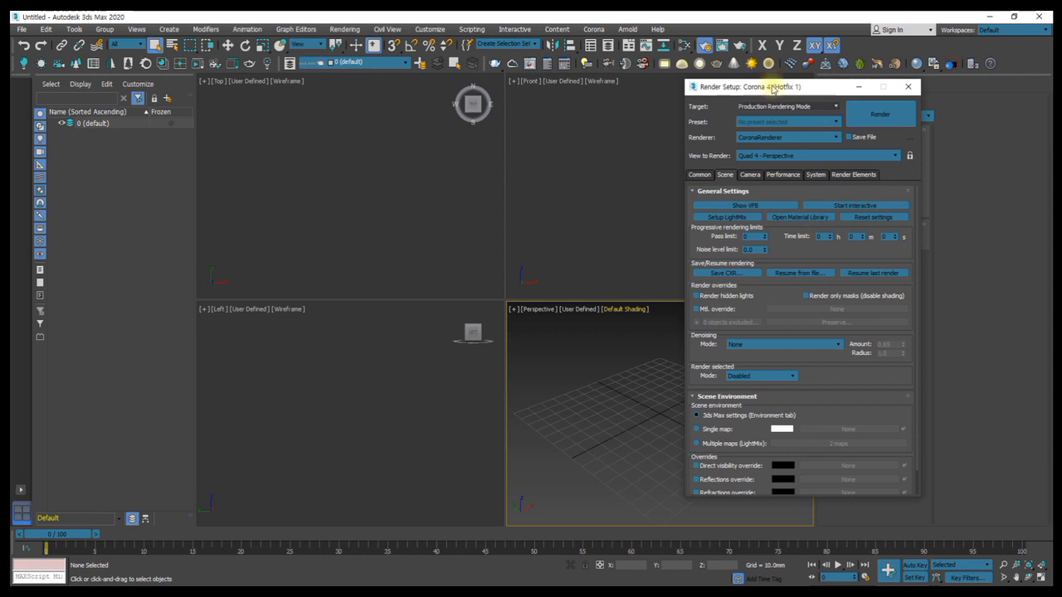
{"action": "left_click_drag", "start_coordinate": [761, 81], "coordinate": [632, 97]}
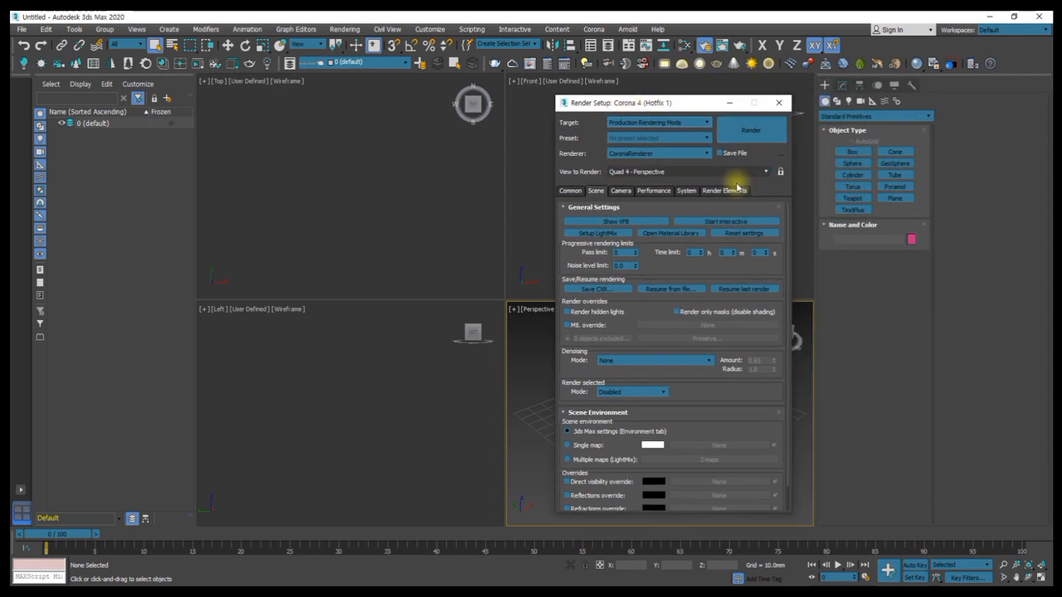
{"action": "left_click", "coordinate": [670, 156]}
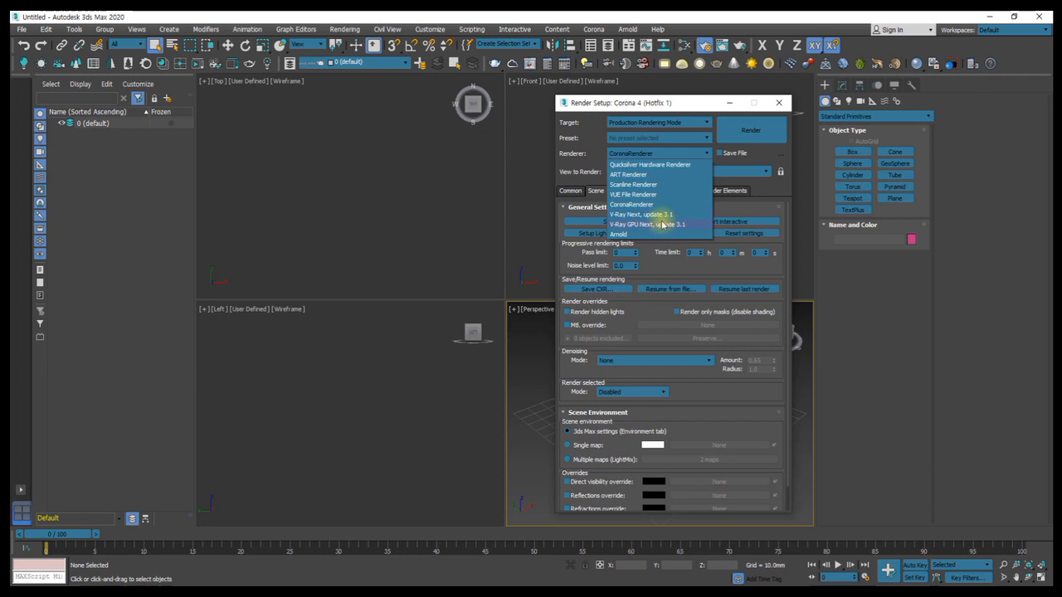
{"action": "left_click", "coordinate": [635, 103]}
{"action": "left_click", "coordinate": [648, 154]}
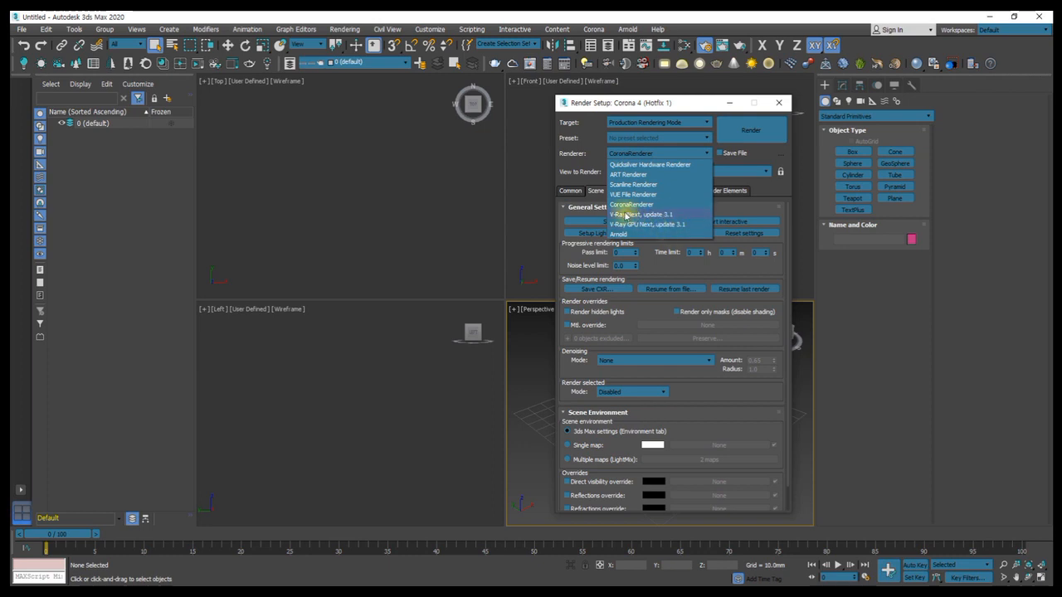
{"action": "left_click", "coordinate": [623, 215]}
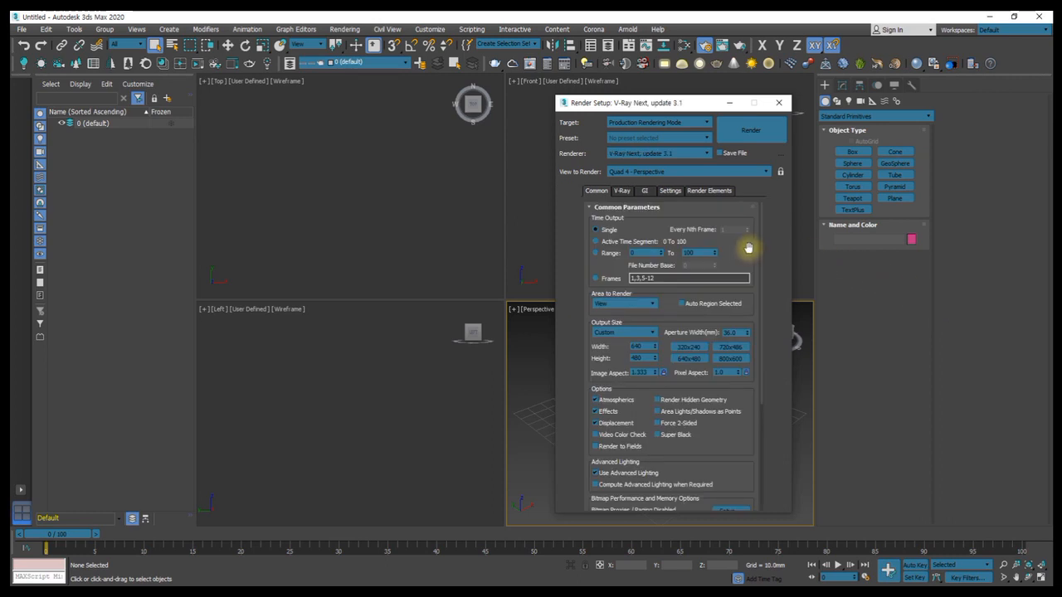
Step: Look through the V-Ray render settings from Common, V-Ray and GI to Settings and Render Elements, and close Render Setup
{"action": "left_click_drag", "start_coordinate": [744, 250], "coordinate": [749, 233]}
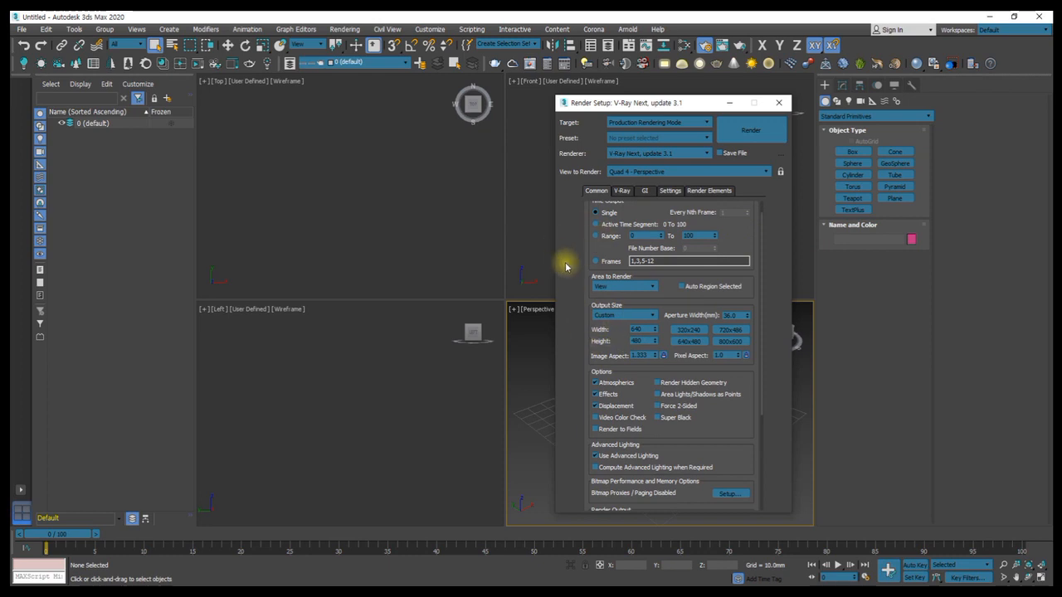
{"action": "mouse_move", "coordinate": [605, 339]}
{"action": "left_mouse_down"}
{"action": "mouse_move", "coordinate": [605, 282]}
{"action": "mouse_move", "coordinate": [604, 356]}
{"action": "left_mouse_up"}
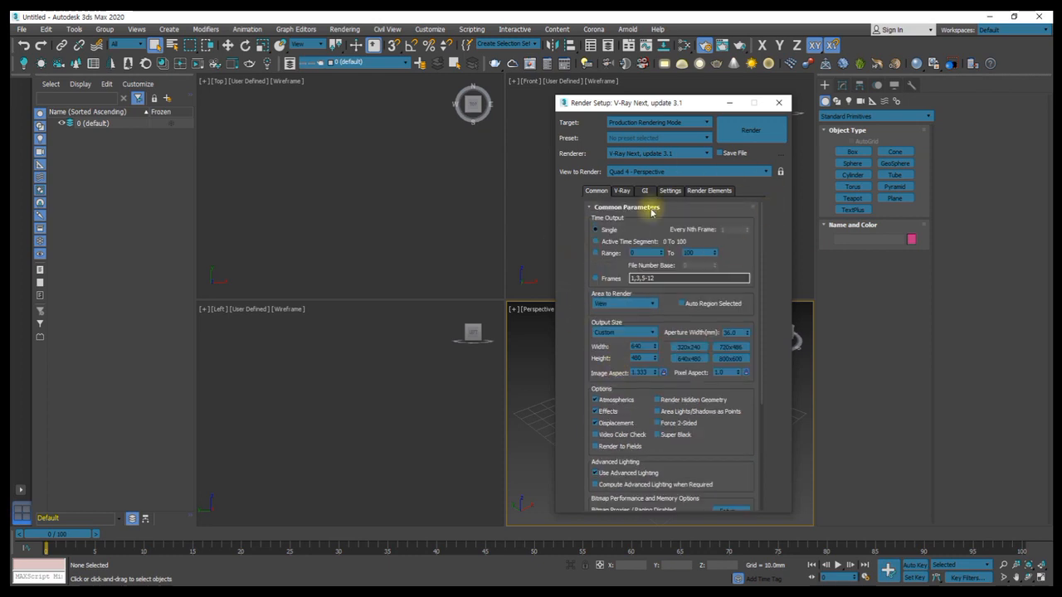
{"action": "left_click_drag", "start_coordinate": [671, 105], "coordinate": [615, 100]}
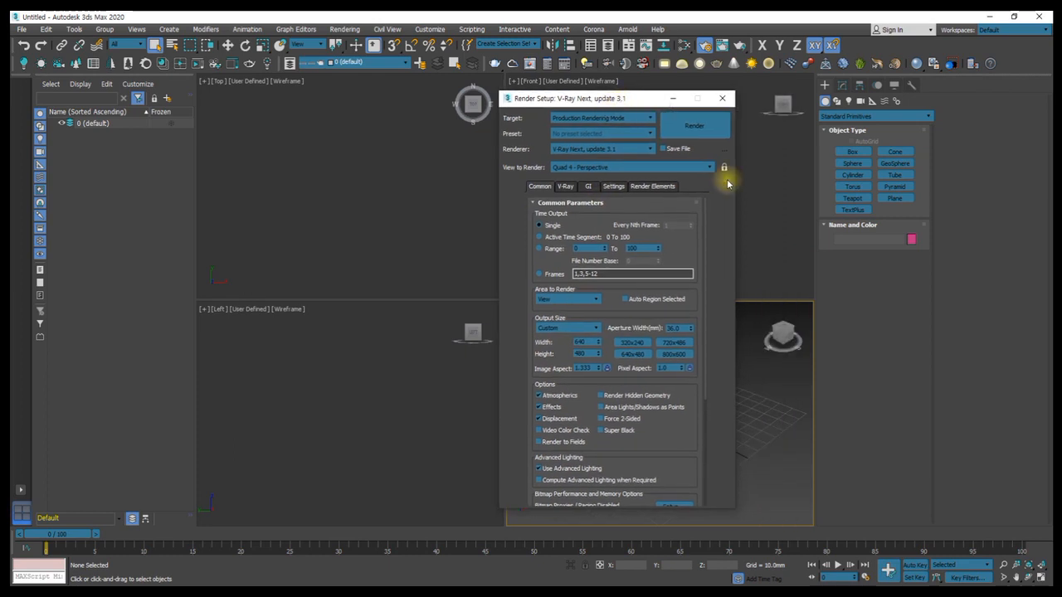
{"action": "left_click_drag", "start_coordinate": [597, 98], "coordinate": [654, 104]}
{"action": "left_click", "coordinate": [621, 193]}
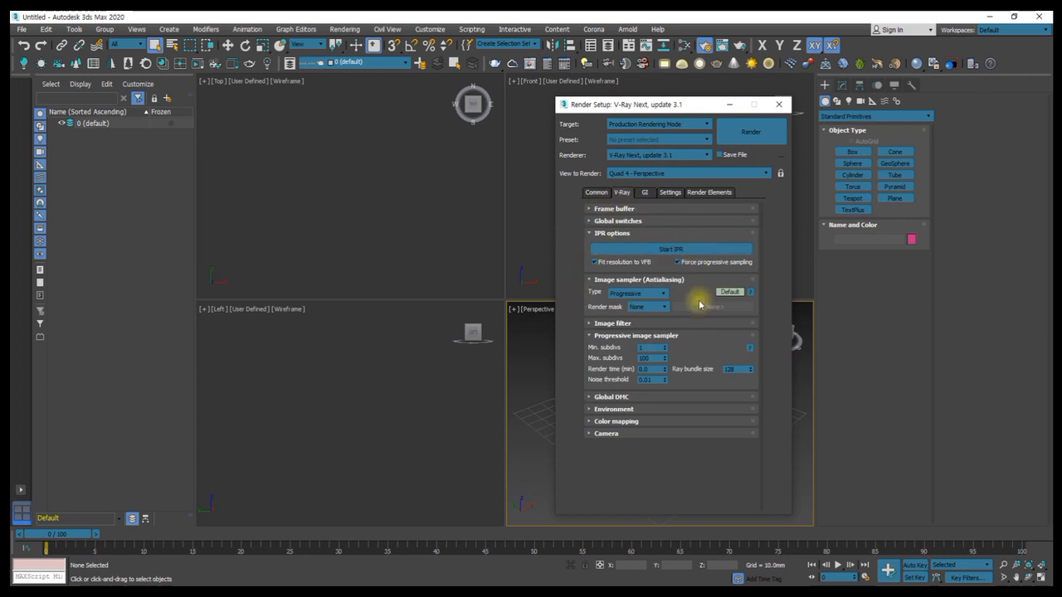
{"action": "left_click", "coordinate": [645, 193]}
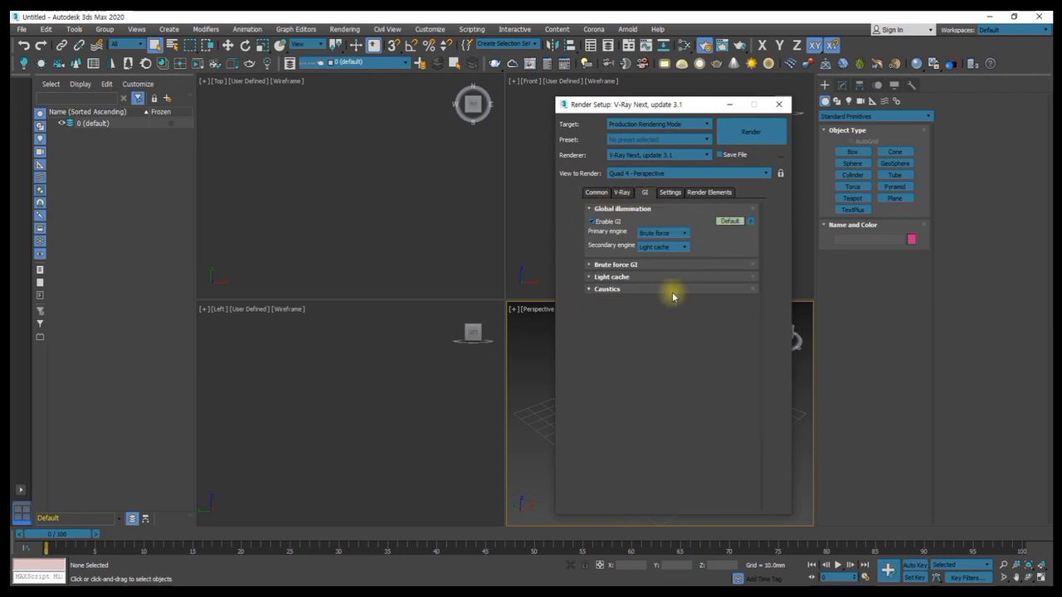
{"action": "left_click", "coordinate": [670, 193]}
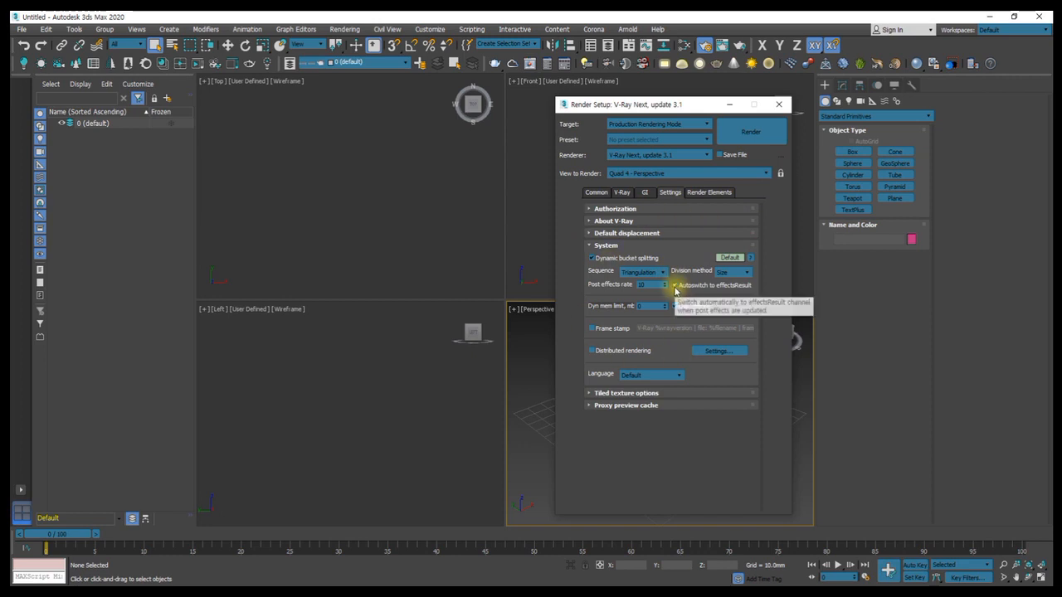
{"action": "left_click", "coordinate": [708, 194]}
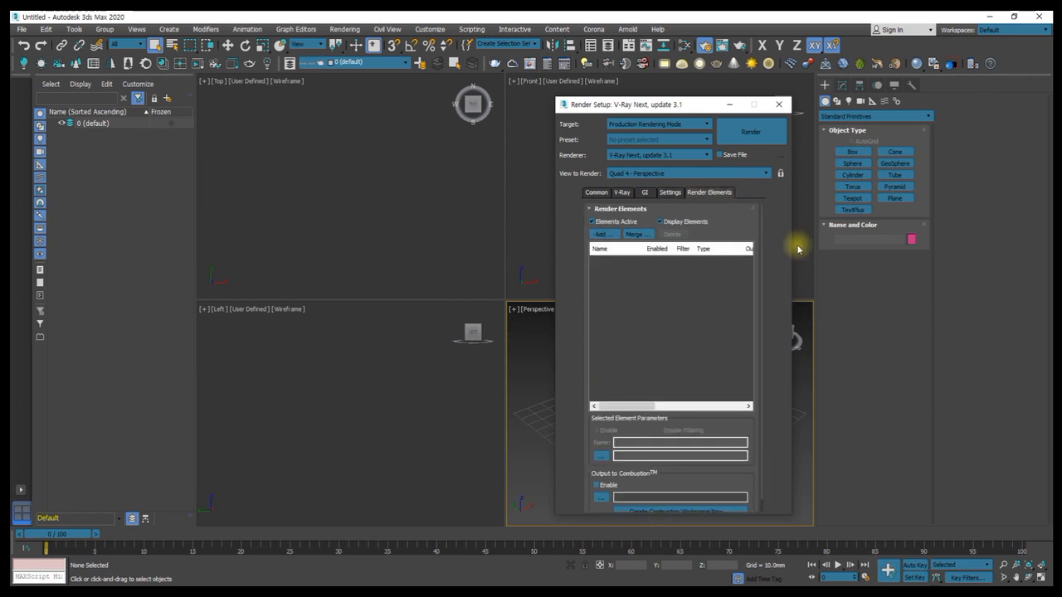
{"action": "left_click_drag", "start_coordinate": [656, 110], "coordinate": [640, 103]}
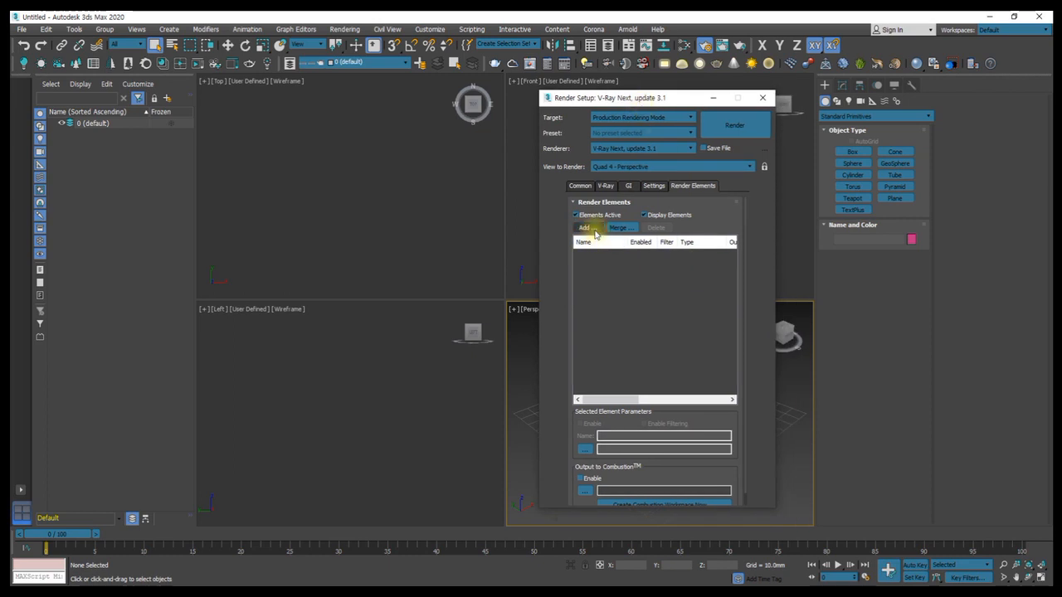
{"action": "left_click", "coordinate": [579, 188]}
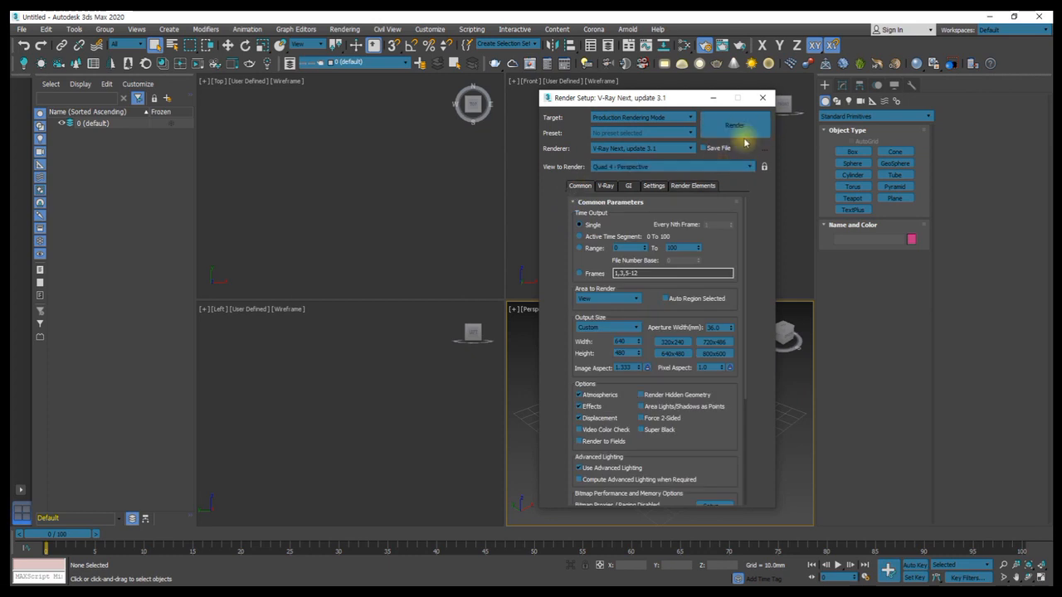
{"action": "left_click", "coordinate": [762, 100]}
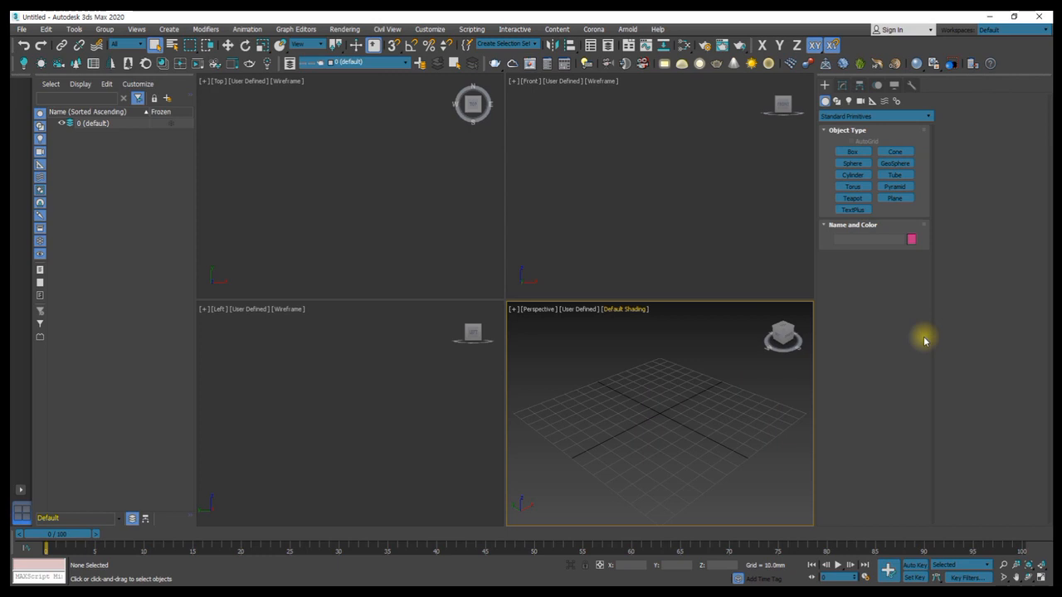
{"action": "left_click", "coordinate": [647, 209]}
{"action": "left_click", "coordinate": [445, 178]}
{"action": "left_click", "coordinate": [613, 185]}
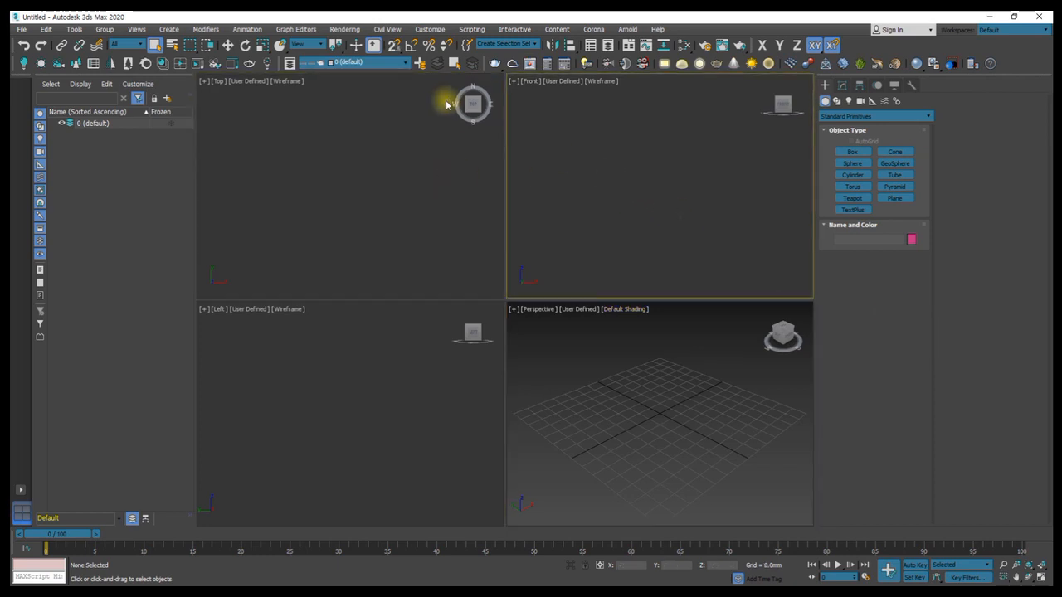
Step: Open the preferences, examine the Auto Window/Crossing by Direction options under Scene Selection, and cancel without changes
{"action": "left_click", "coordinate": [431, 29]}
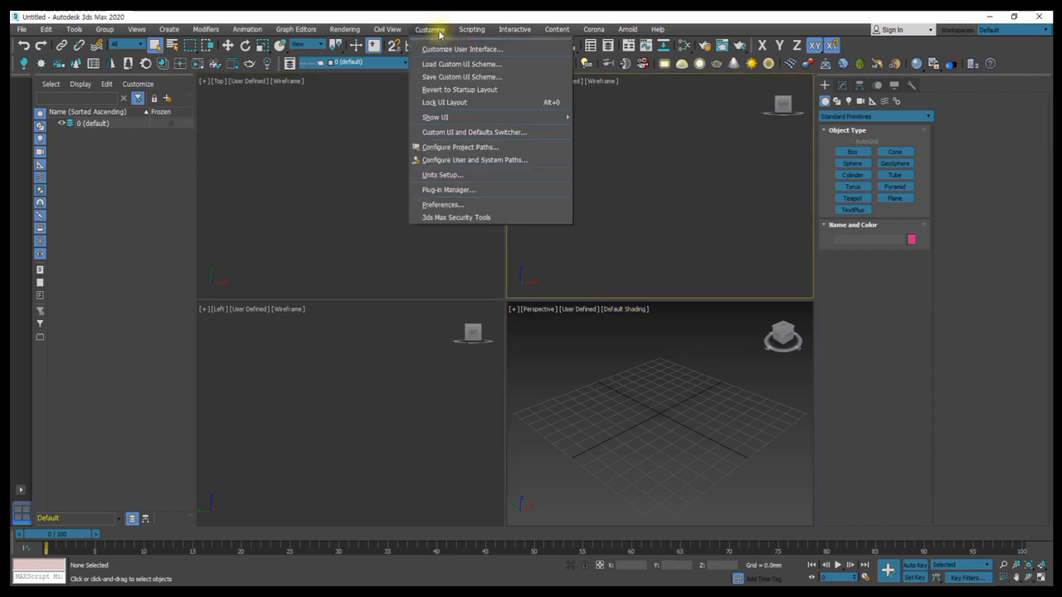
{"action": "left_click", "coordinate": [440, 204]}
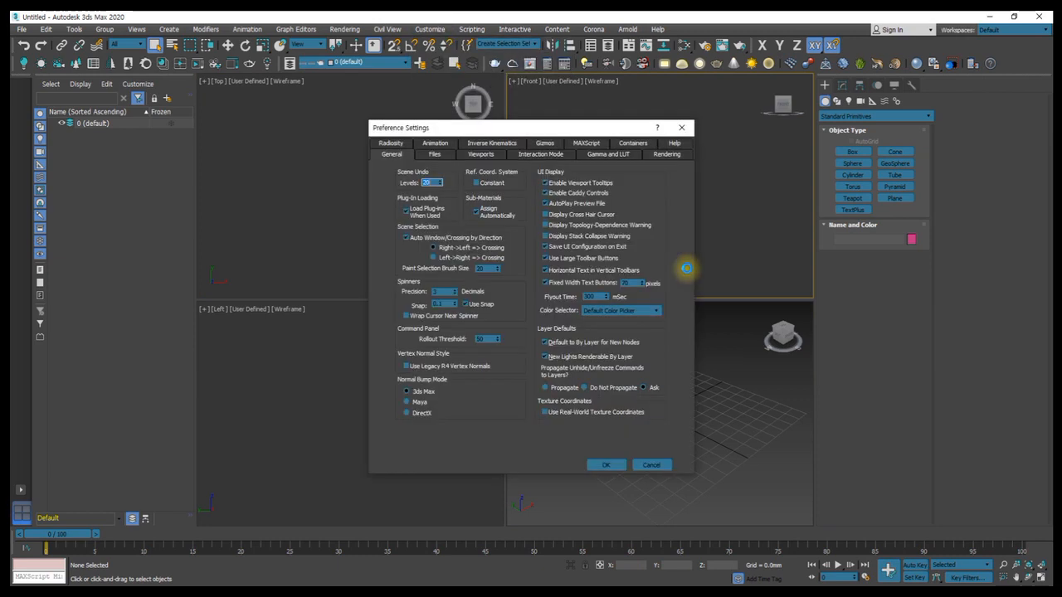
{"action": "left_click_drag", "start_coordinate": [440, 128], "coordinate": [502, 149]}
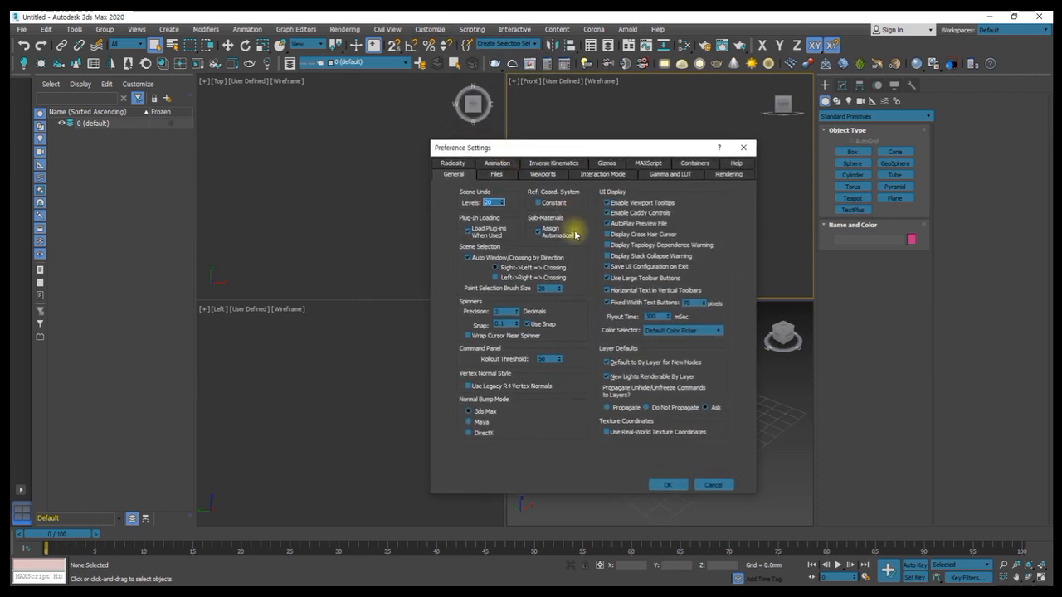
{"action": "left_click_drag", "start_coordinate": [504, 149], "coordinate": [522, 159]}
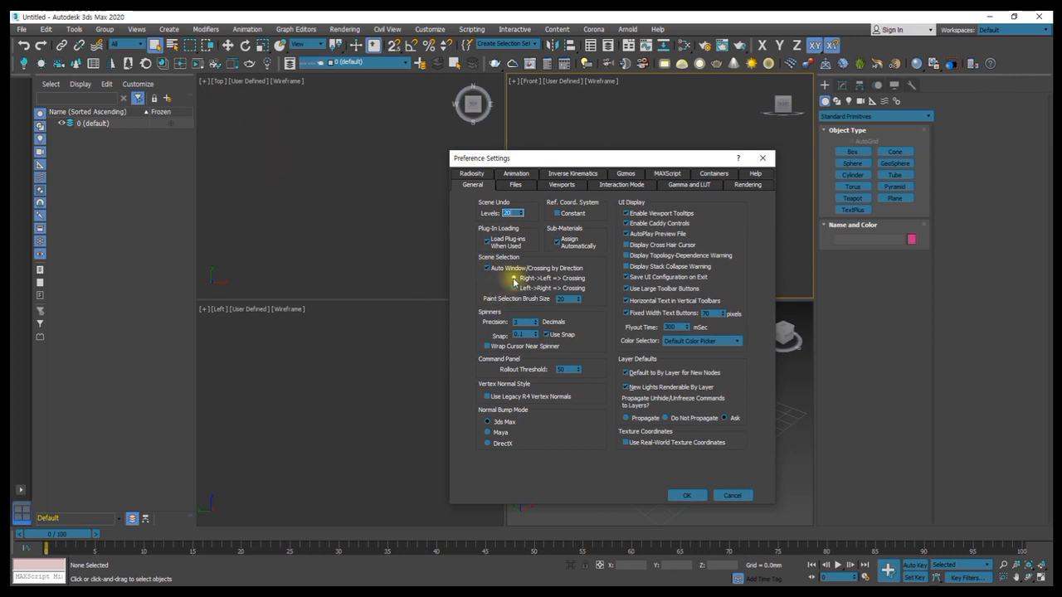
{"action": "left_click", "coordinate": [728, 496]}
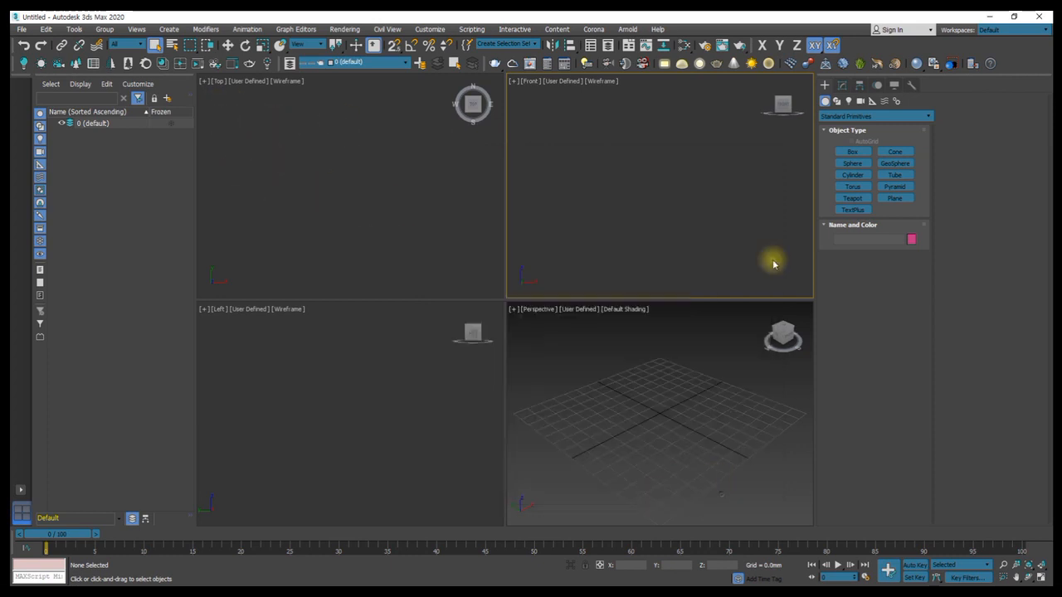
Step: Create a box of about 42 × 68 × 83 mm in the Top view and leave the Box command
{"action": "left_click", "coordinate": [852, 152]}
{"action": "left_click_drag", "start_coordinate": [281, 177], "coordinate": [335, 210]}
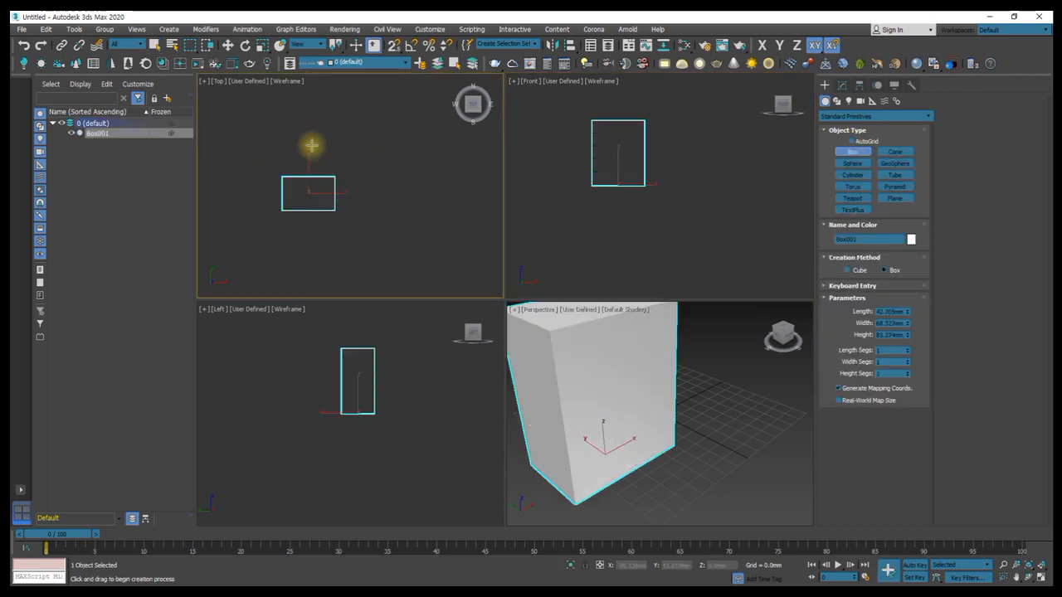
{"action": "left_click", "coordinate": [576, 399]}
{"action": "scroll", "coordinate": [613, 414], "scroll_direction": "down", "scroll_amount": 5}
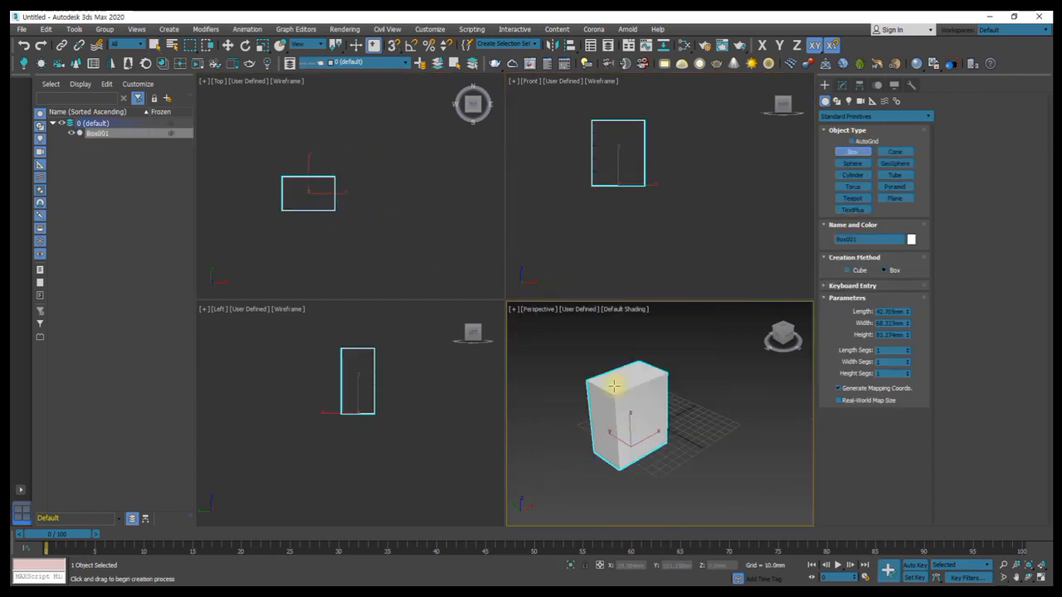
{"action": "right_click", "coordinate": [694, 341]}
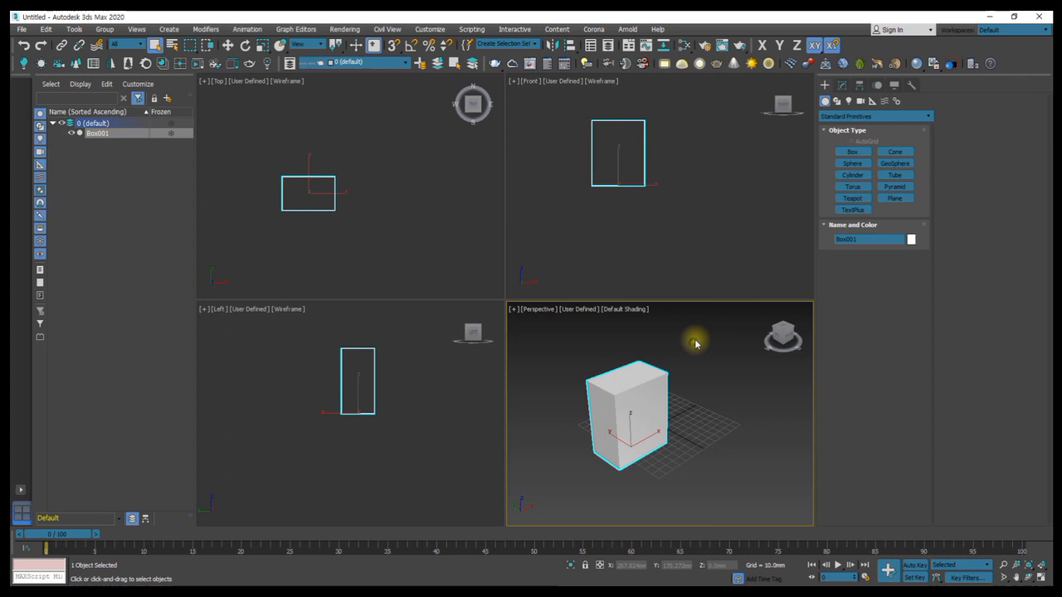
Step: Deselect the box and draw a left-to-right selection window over the empty area beside it in the Top view
{"action": "left_click", "coordinate": [301, 131]}
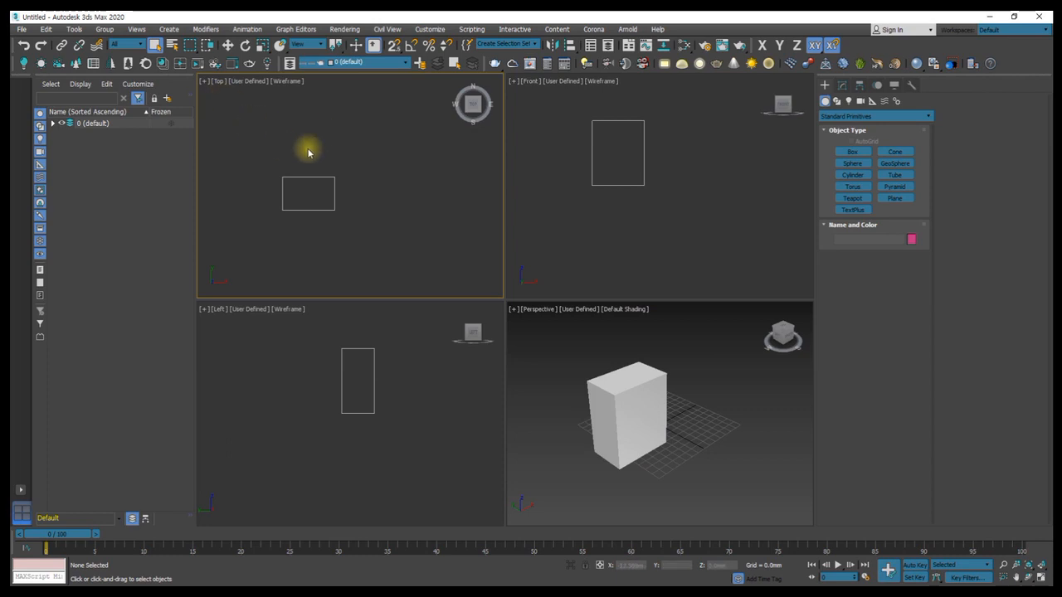
{"action": "left_click_drag", "start_coordinate": [365, 129], "coordinate": [477, 265]}
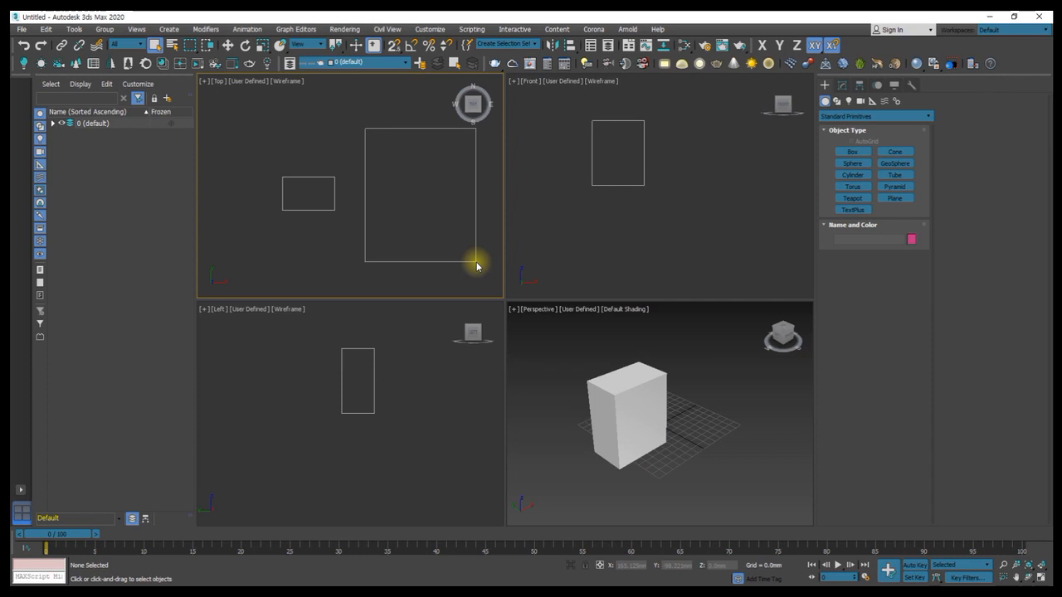
{"action": "left_click_drag", "start_coordinate": [477, 264], "coordinate": [475, 267]}
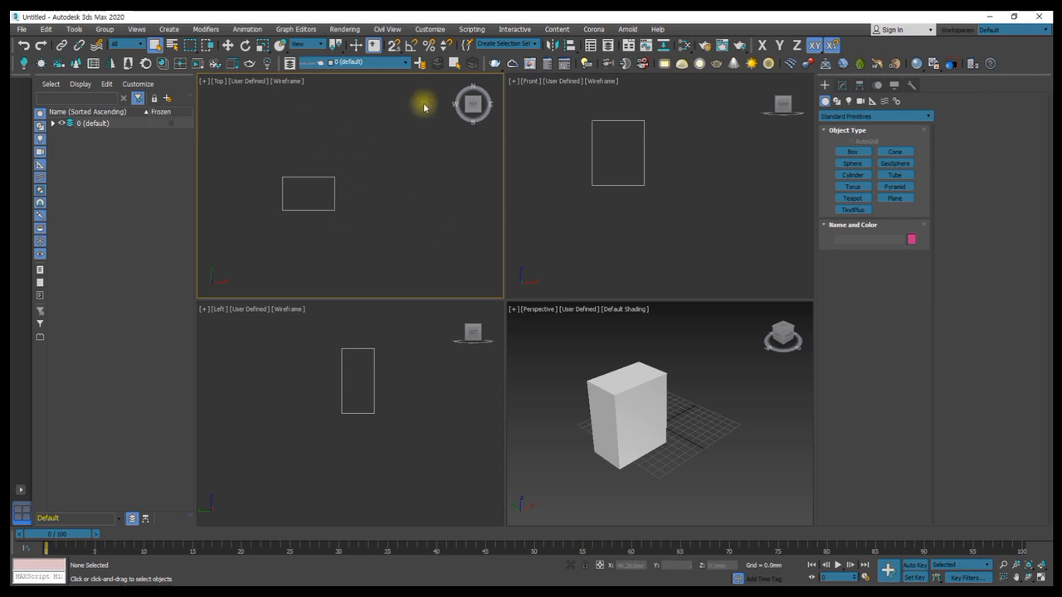
Step: Check the Right->Left and Left->Right crossing options again in the general preferences, and close them
{"action": "left_click", "coordinate": [428, 29]}
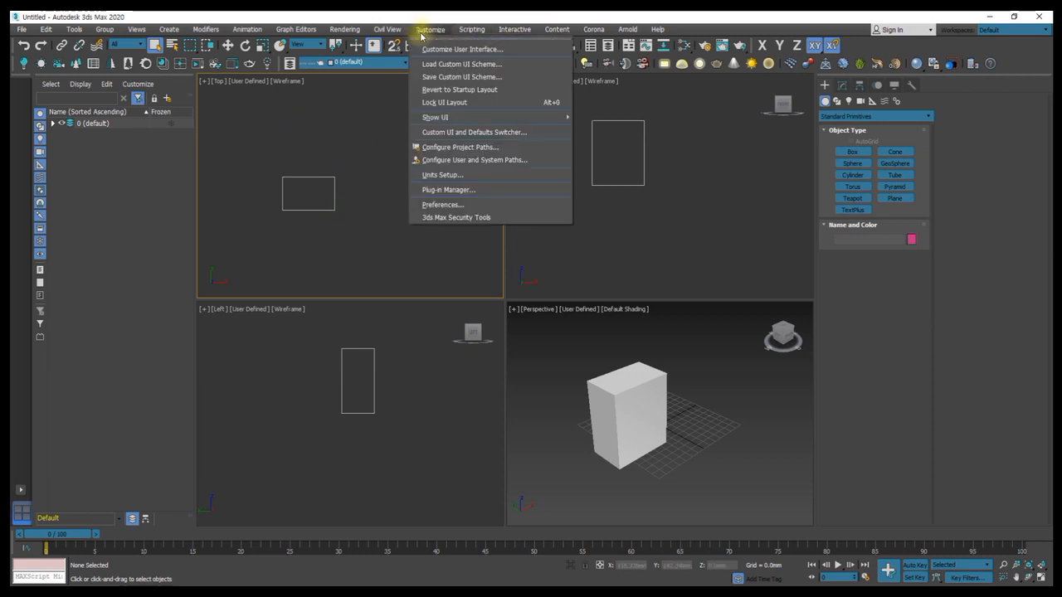
{"action": "left_click", "coordinate": [464, 205]}
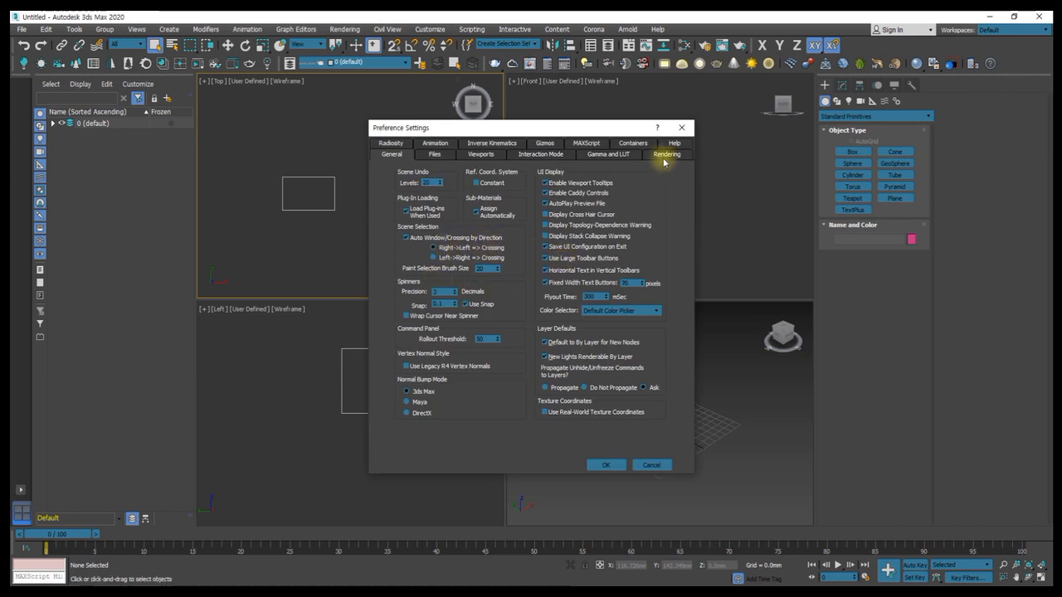
{"action": "left_click", "coordinate": [681, 128]}
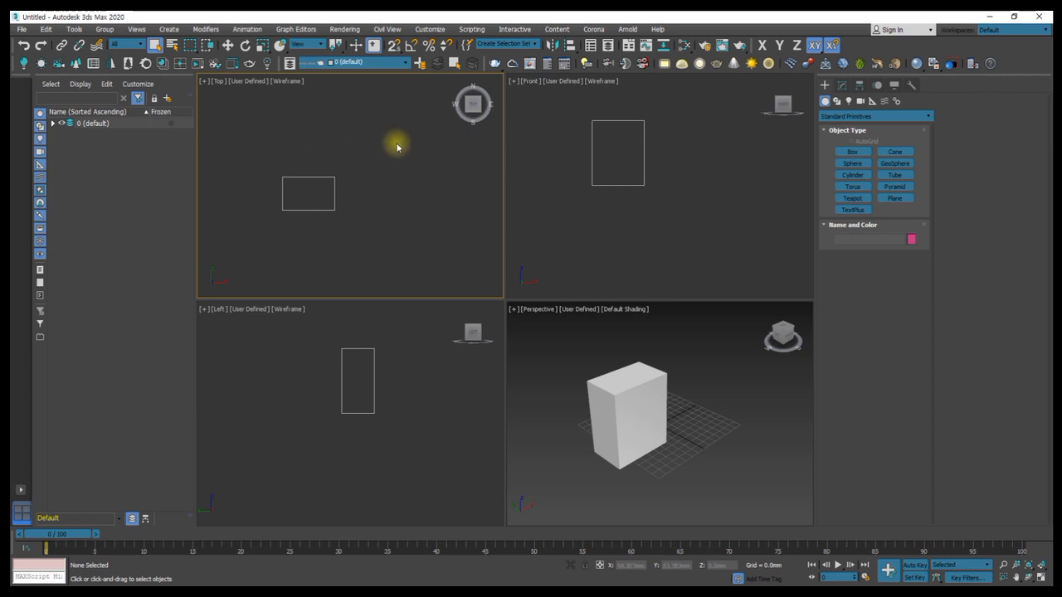
Step: Select the box in the Top view with a right-to-left crossing region that overlaps only part of it
{"action": "left_click_drag", "start_coordinate": [410, 133], "coordinate": [333, 234]}
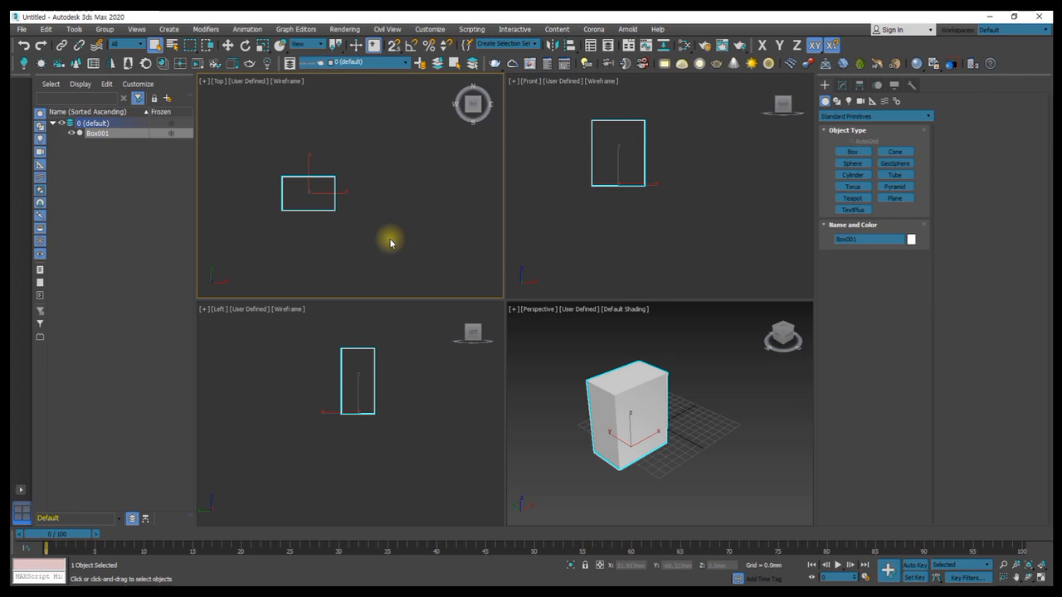
Step: Deselect the box, reselect it with a selection region in the Top view, and clear the selection
{"action": "left_click", "coordinate": [379, 238]}
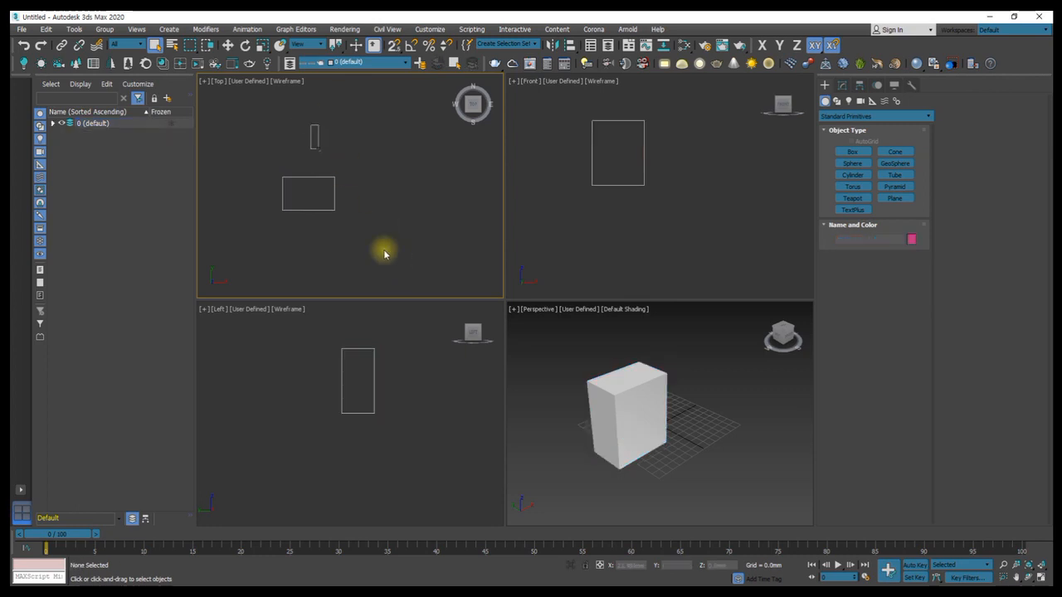
{"action": "left_click", "coordinate": [283, 176]}
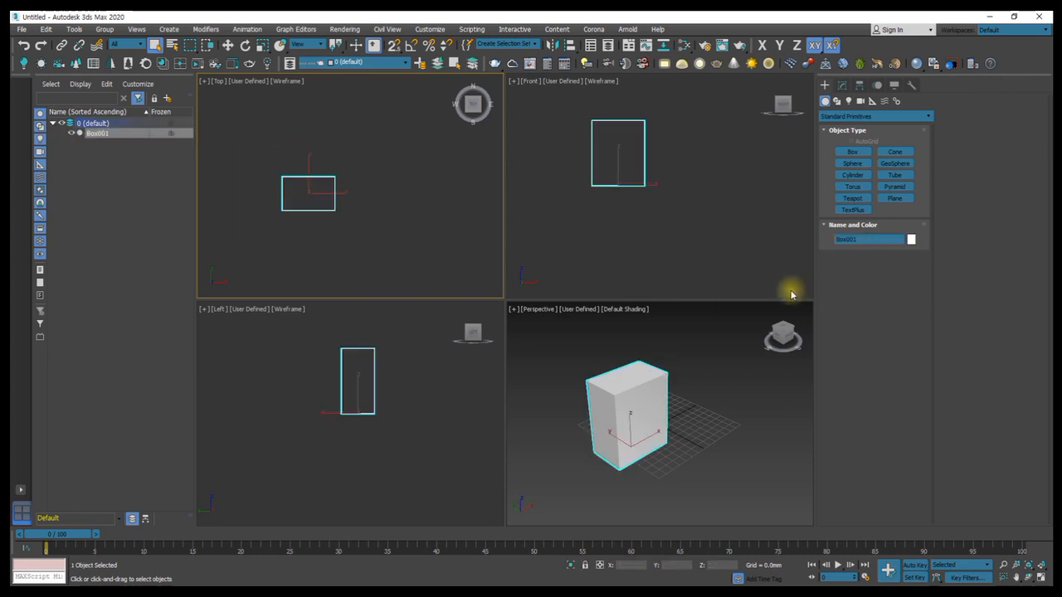
{"action": "left_click", "coordinate": [417, 240]}
Step: Examine the spinner Precision and Snap options in the general preferences, and close them
{"action": "left_click", "coordinate": [429, 29]}
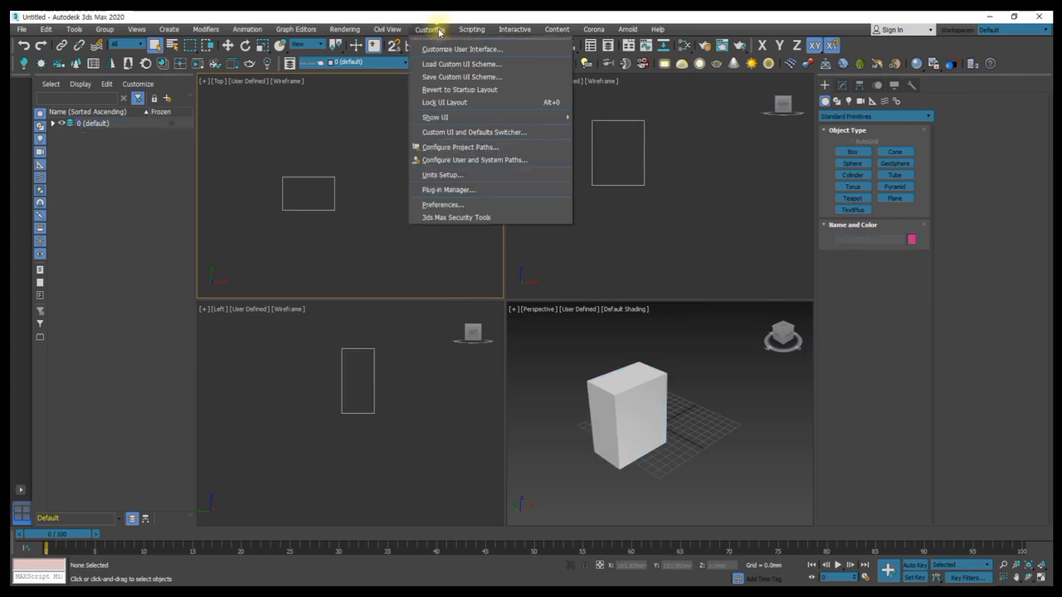
{"action": "left_click", "coordinate": [441, 205]}
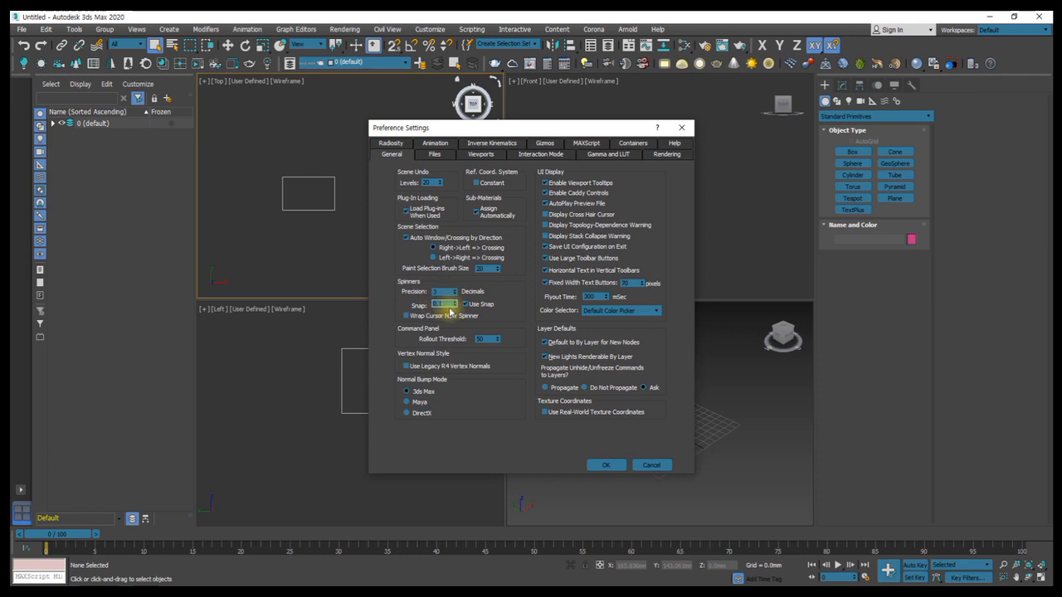
{"action": "left_click", "coordinate": [681, 127]}
Step: Select the box with its modifiable parameters shown, and check the display units in Units Setup
{"action": "left_click", "coordinate": [842, 86]}
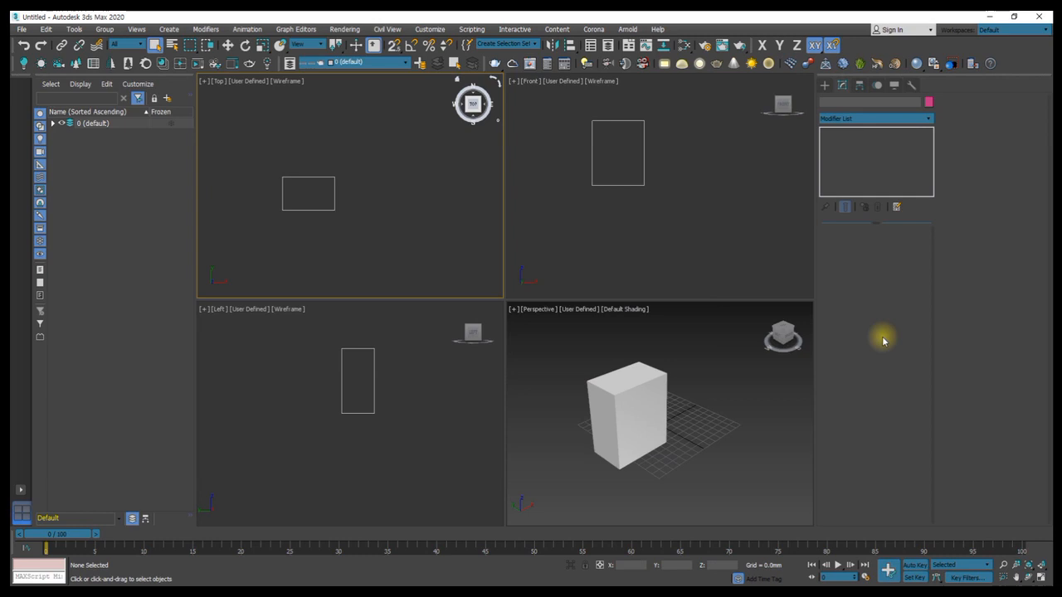
{"action": "left_click", "coordinate": [332, 208]}
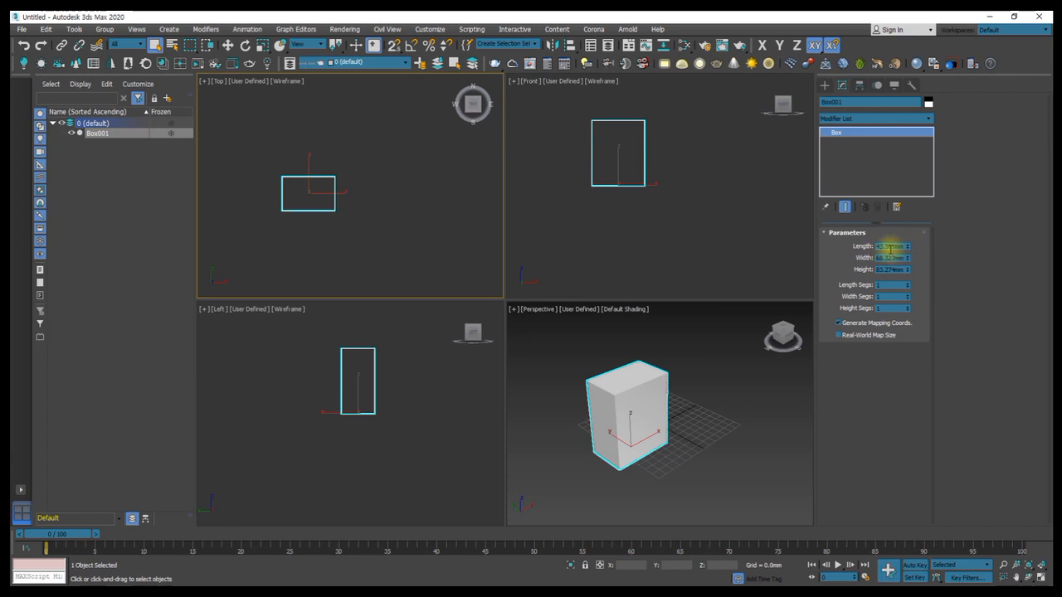
{"action": "left_click", "coordinate": [429, 31]}
{"action": "left_click", "coordinate": [445, 174]}
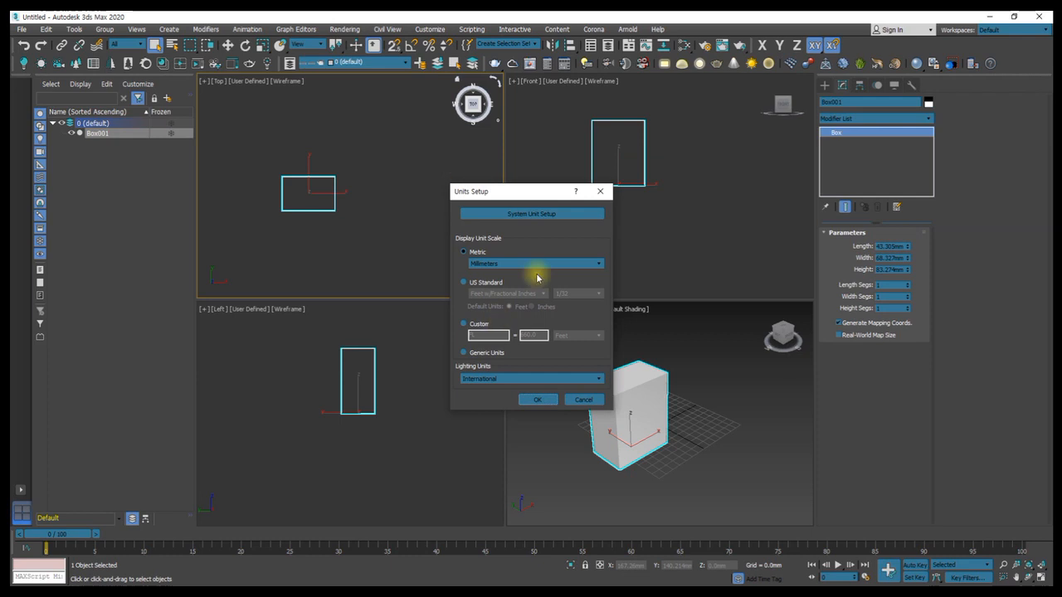
{"action": "left_click", "coordinate": [599, 191]}
Step: Turn off Use Snap for spinners in the general preferences and increase the box's length to about 56 mm
{"action": "left_click", "coordinate": [429, 30]}
{"action": "left_click", "coordinate": [454, 200]}
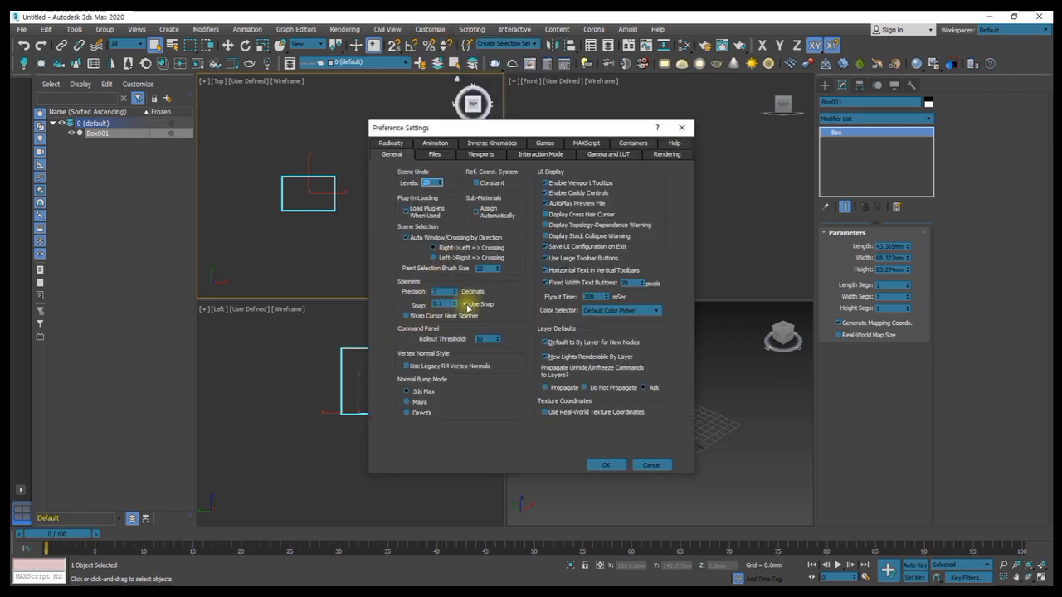
{"action": "left_click", "coordinate": [605, 465]}
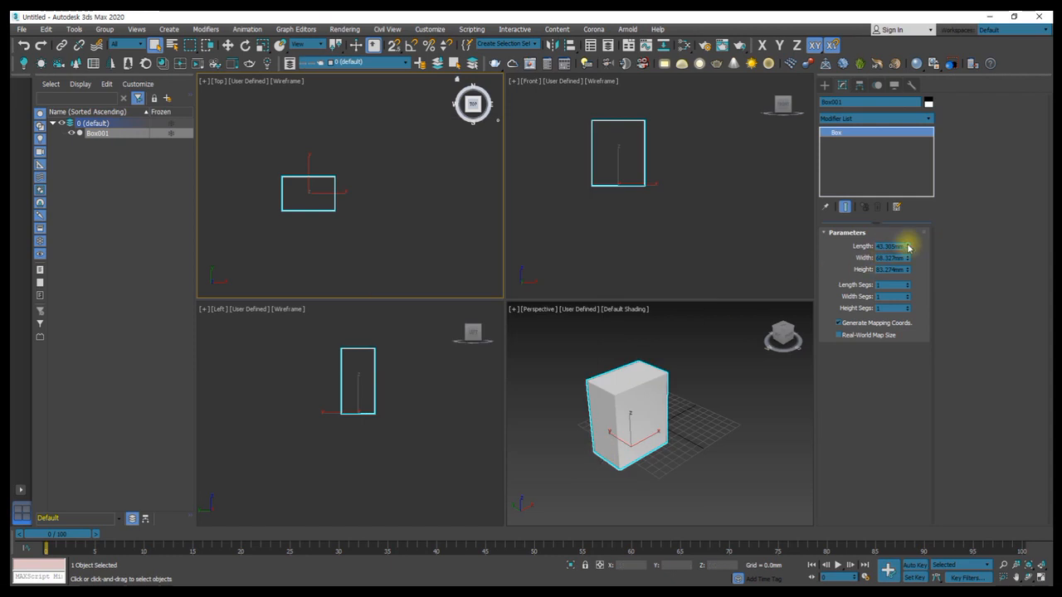
{"action": "left_click_drag", "start_coordinate": [910, 247], "coordinate": [910, 245]}
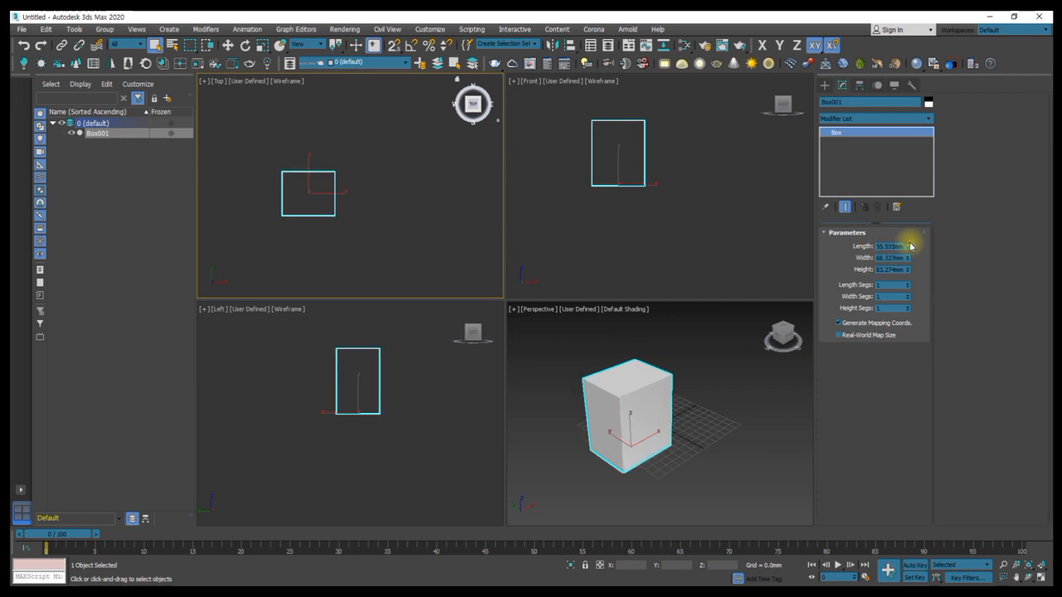
Step: Turn on Use Snap for spinners in the general preferences, with the snap value at 0.1
{"action": "left_click", "coordinate": [344, 29]}
{"action": "mouse_move", "coordinate": [444, 26]}
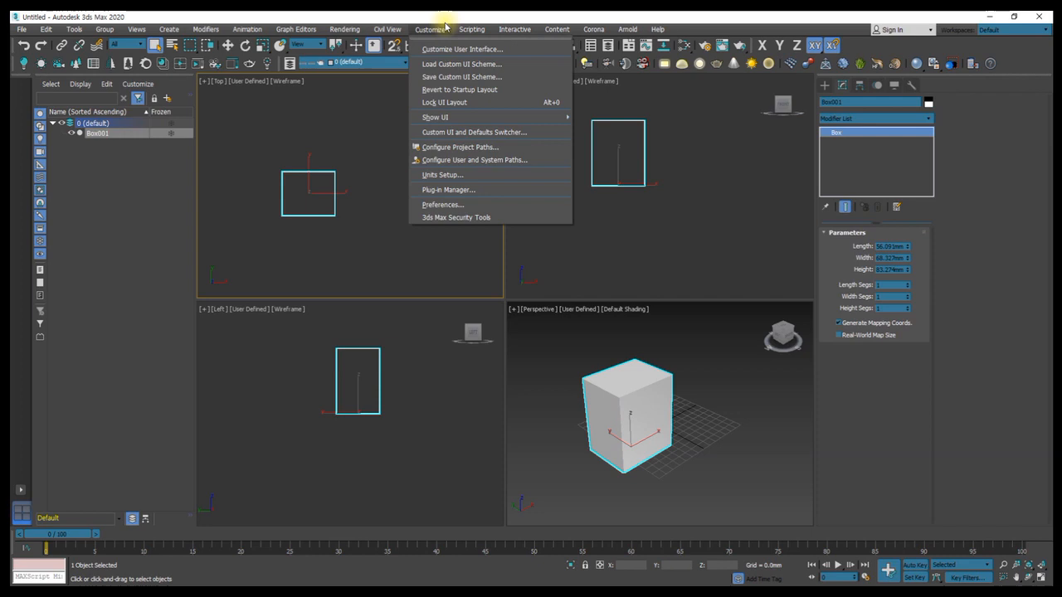
{"action": "left_click", "coordinate": [443, 204]}
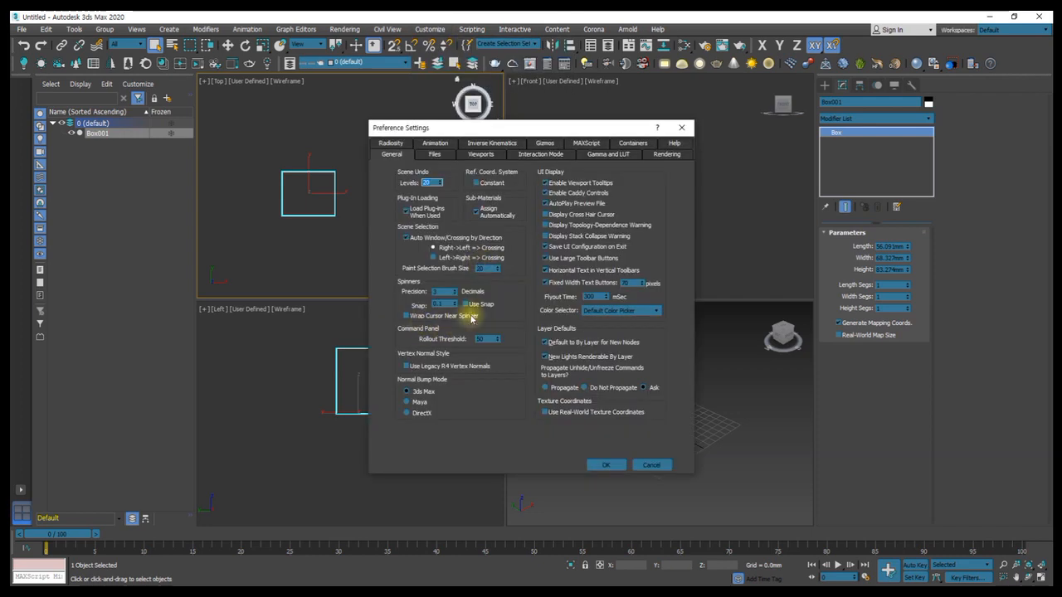
{"action": "left_click", "coordinate": [606, 464]}
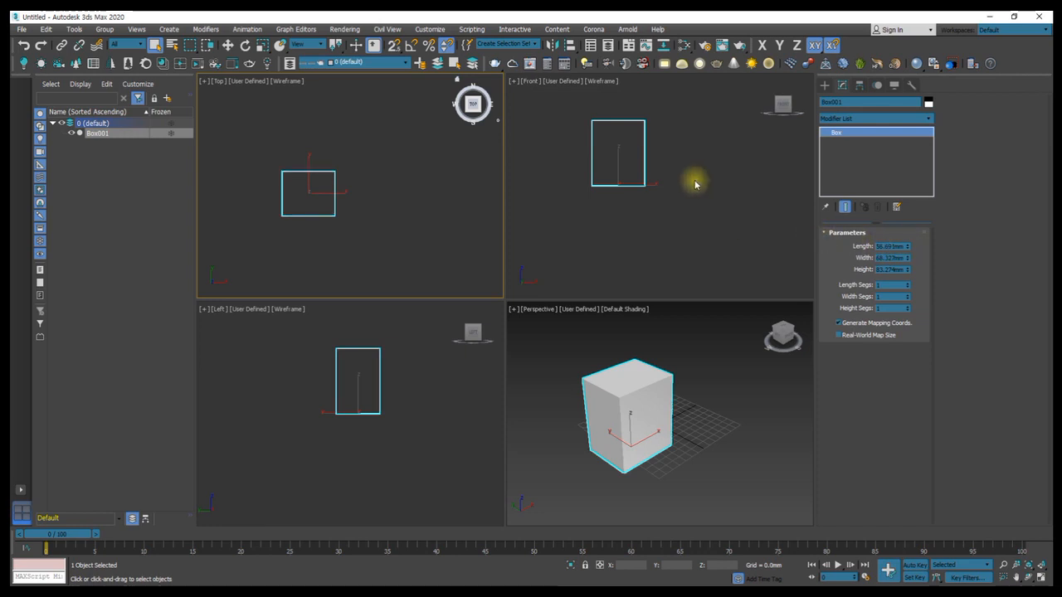
Step: Check the Wrap Cursor Near Spinner preference and increase the box's length to about 63 mm with its spinner
{"action": "left_click", "coordinate": [432, 33]}
{"action": "left_click", "coordinate": [458, 204]}
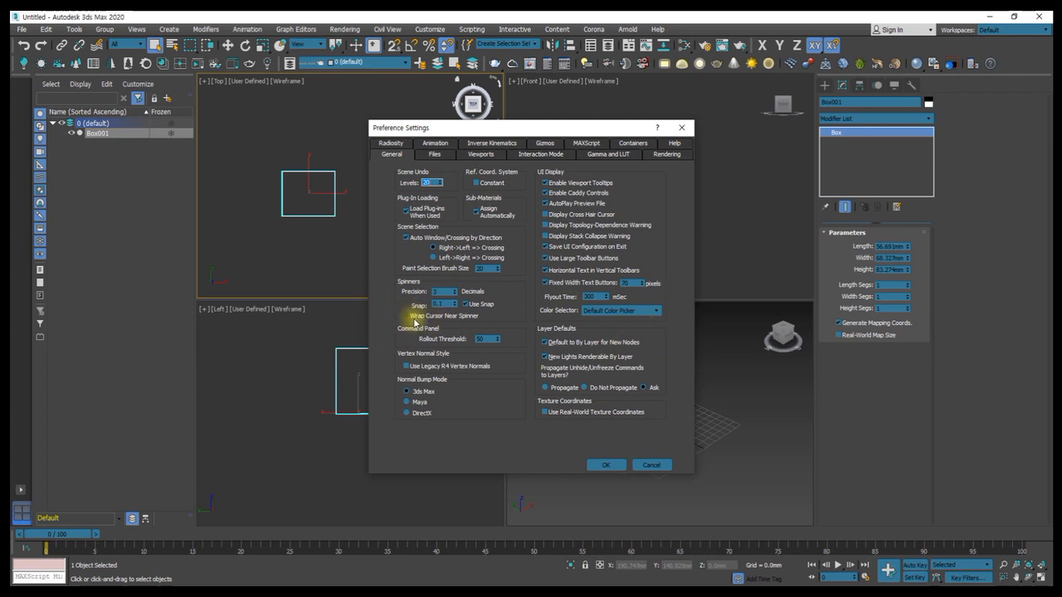
{"action": "left_click", "coordinate": [681, 127]}
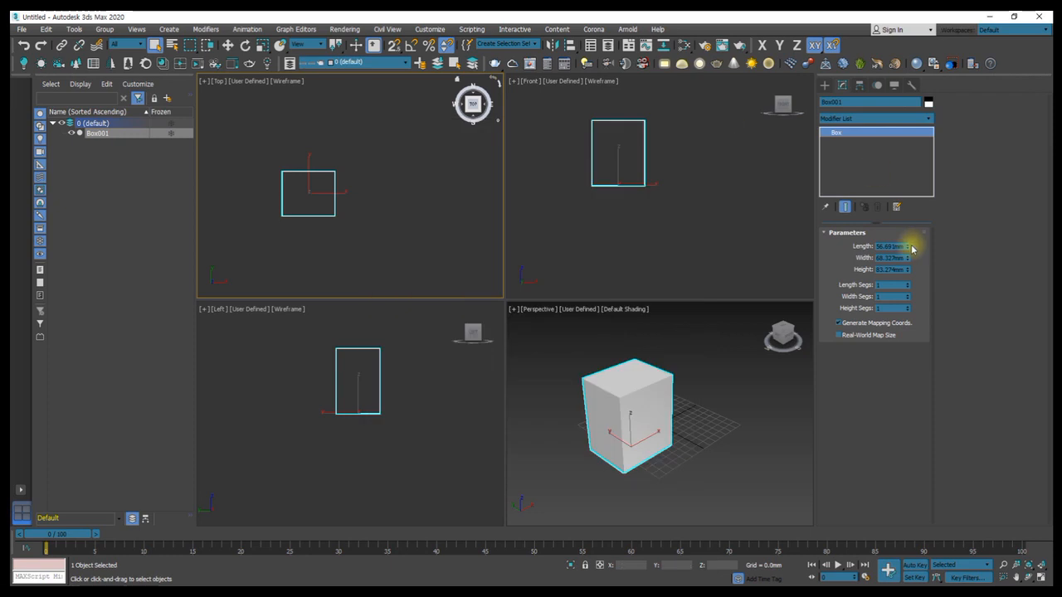
{"action": "left_click_drag", "start_coordinate": [908, 247], "coordinate": [900, 296]}
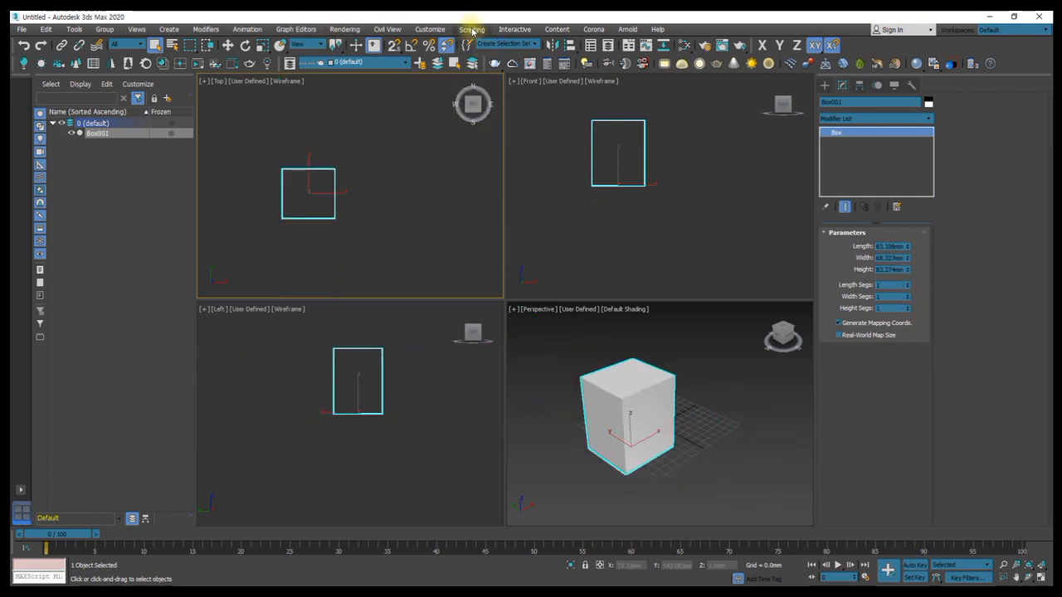
Step: Enable Wrap Cursor Near Spinner in the general preferences and increase the box's length to about 190.6 mm with its spinner
{"action": "left_click", "coordinate": [429, 29]}
{"action": "left_click", "coordinate": [438, 201]}
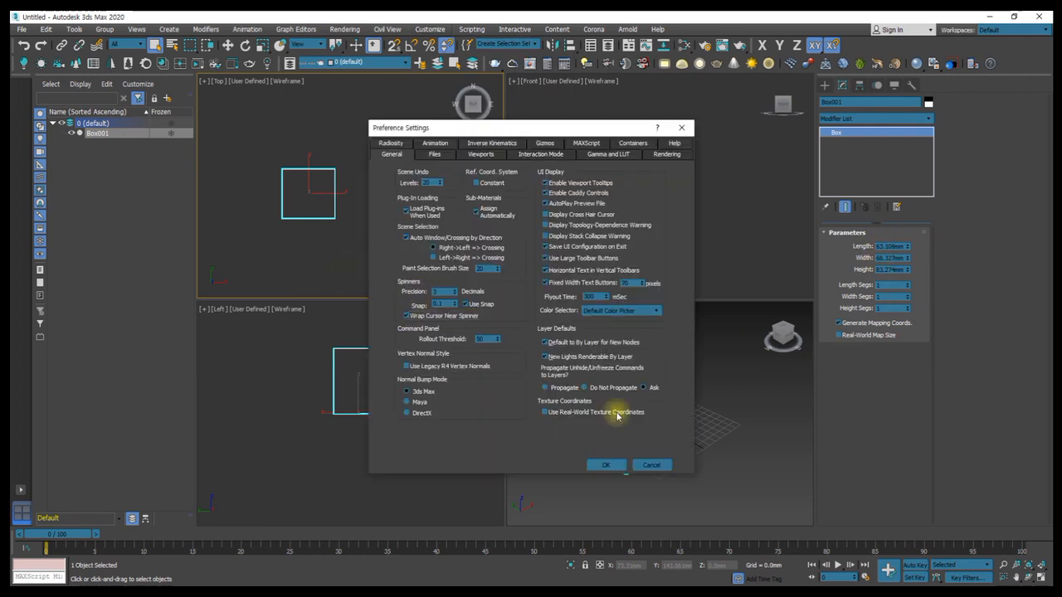
{"action": "left_click", "coordinate": [597, 464]}
{"action": "left_click_drag", "start_coordinate": [909, 247], "coordinate": [915, 219]}
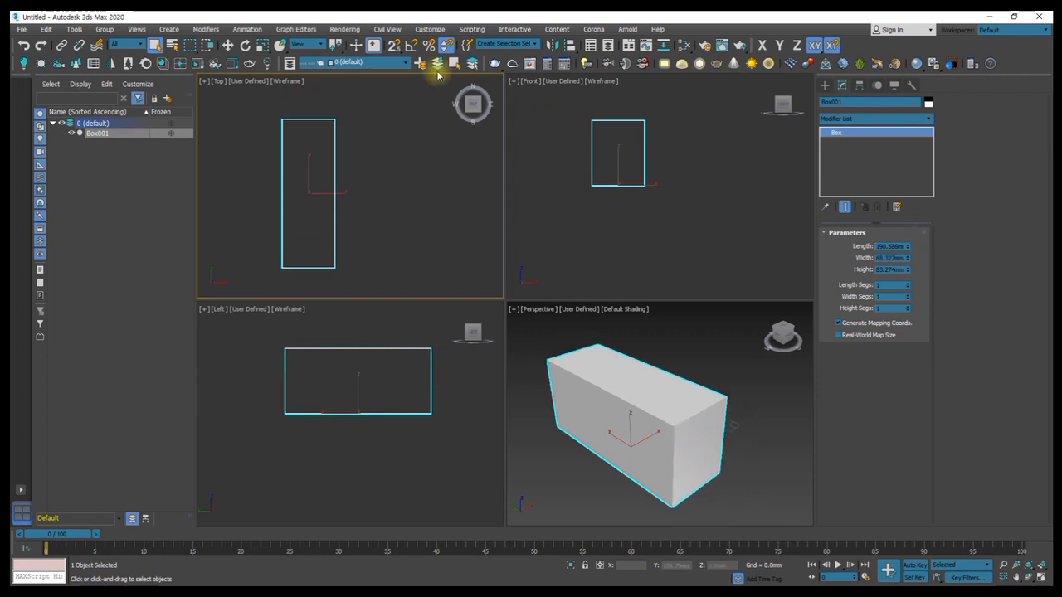
Step: Switch off Wrap Cursor Near Spinner in the general preferences and discard the change
{"action": "left_click", "coordinate": [430, 29]}
{"action": "left_click", "coordinate": [428, 207]}
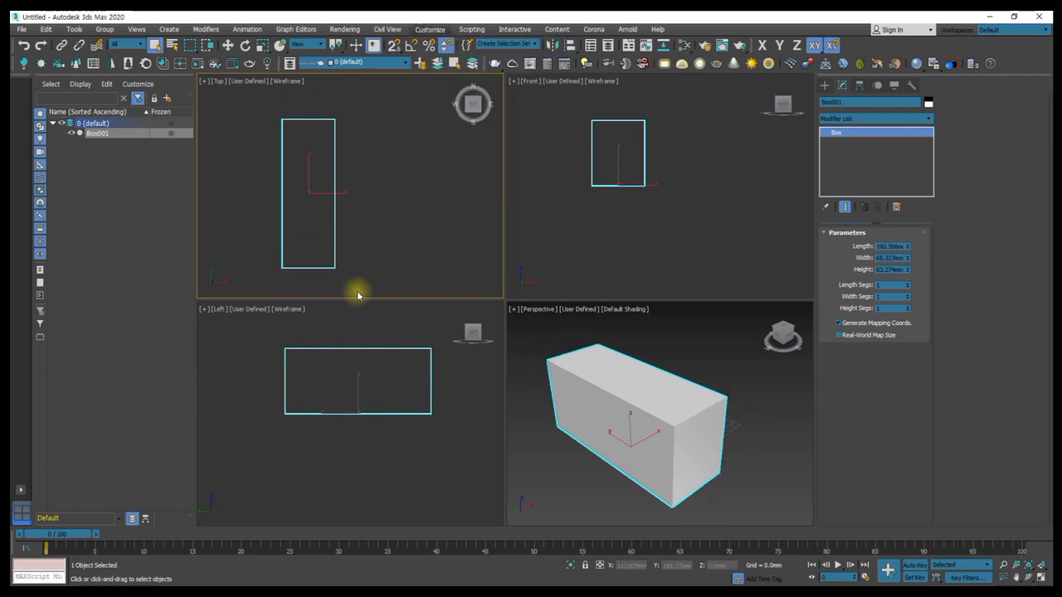
{"action": "left_click", "coordinate": [405, 316]}
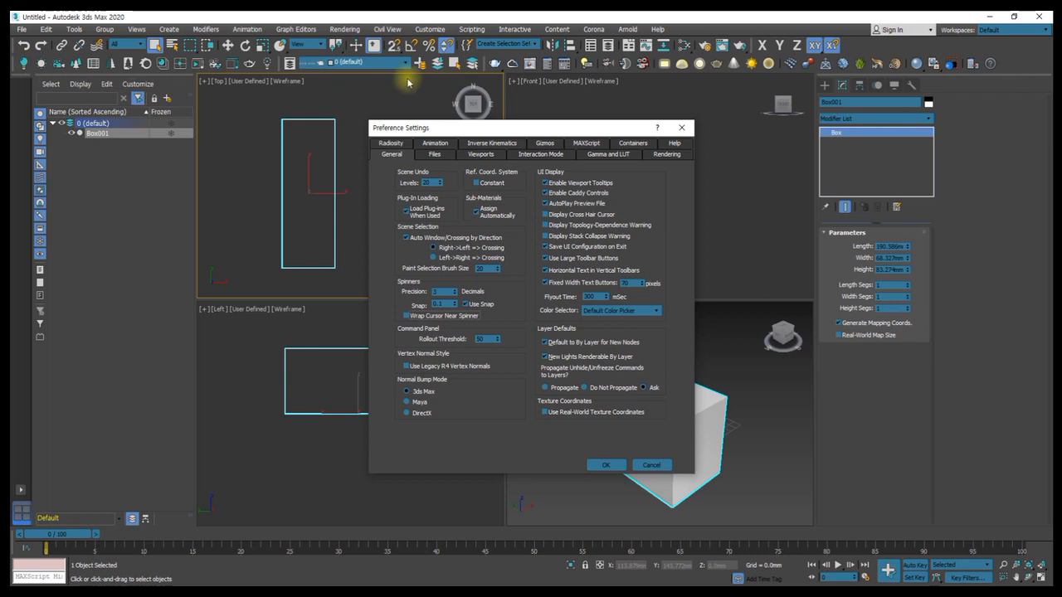
{"action": "left_click", "coordinate": [680, 131]}
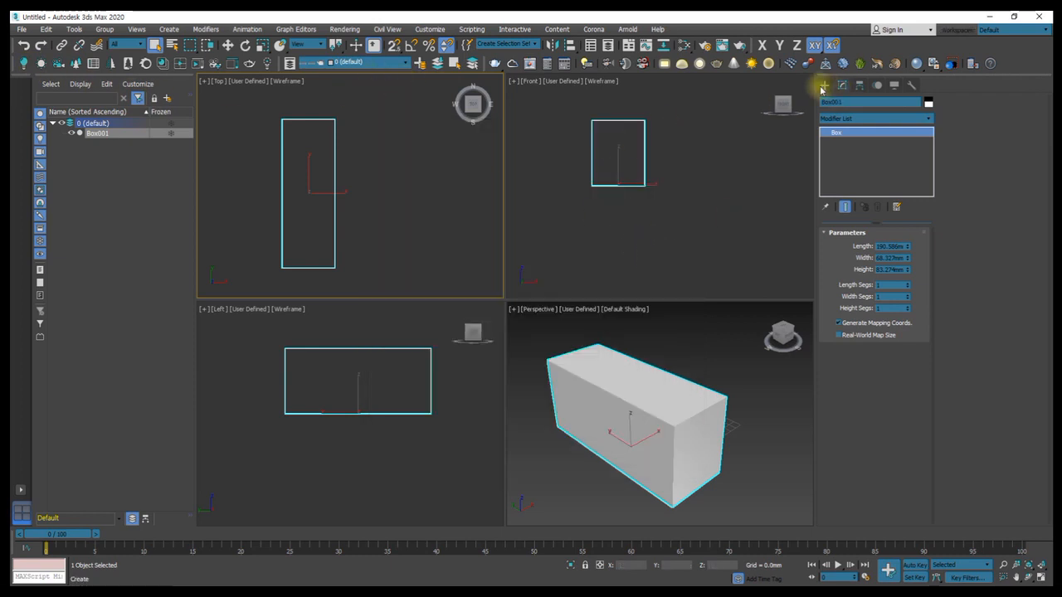
Step: Convert the box to an editable poly in the Perspective view and keep it selected
{"action": "left_click", "coordinate": [689, 349]}
{"action": "left_click", "coordinate": [593, 378]}
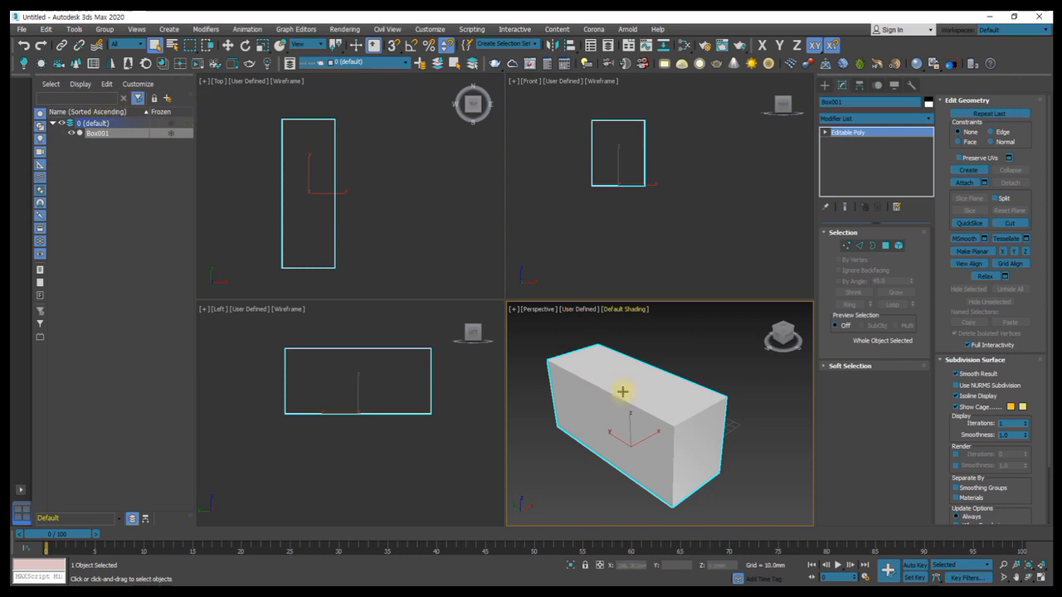
{"action": "left_click", "coordinate": [676, 352]}
{"action": "left_click", "coordinate": [612, 374]}
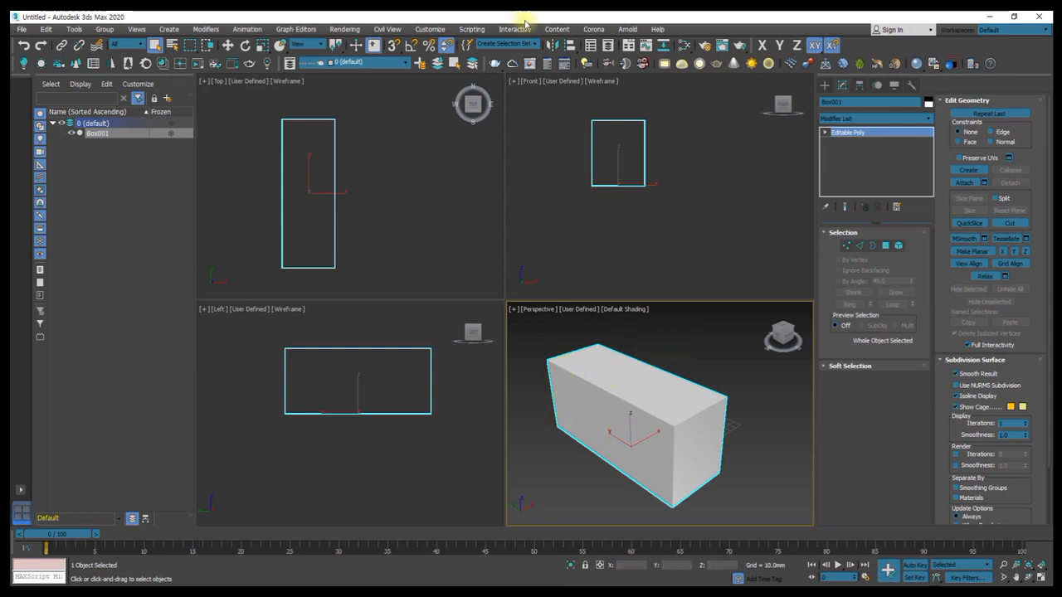
Step: Examine the Display Stack Collapse Warning option in the general preferences, and close them
{"action": "left_click", "coordinate": [423, 31]}
{"action": "left_click", "coordinate": [445, 205]}
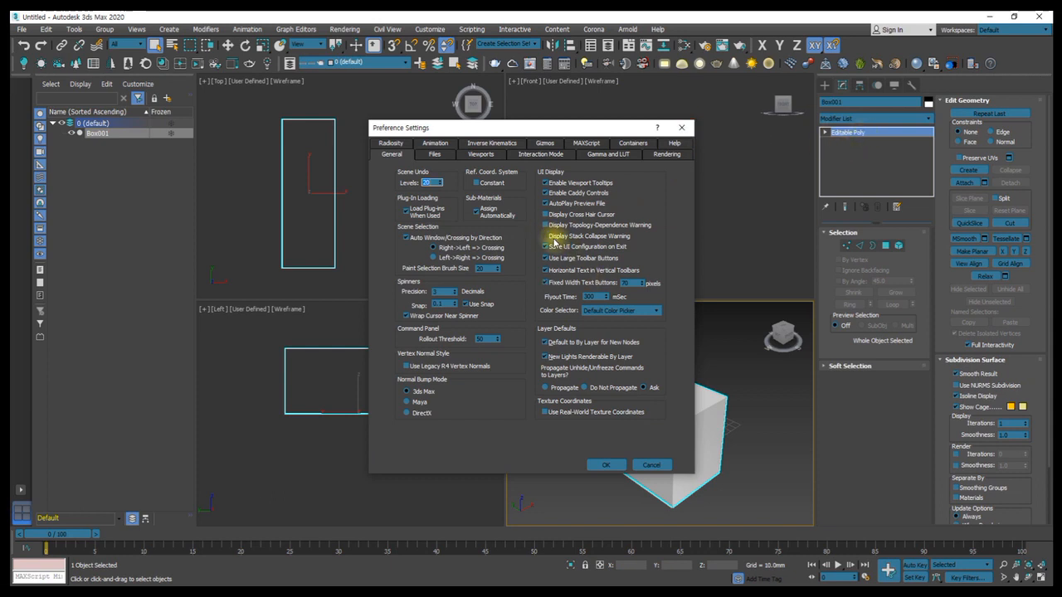
{"action": "left_click", "coordinate": [681, 127]}
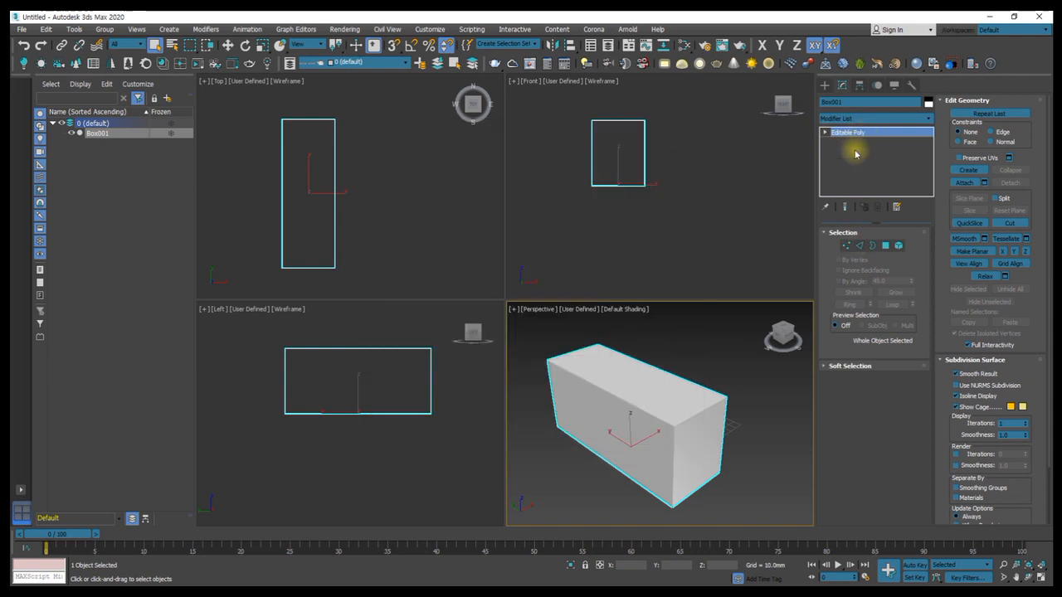
Step: Add a series of Edit Poly modifiers on top of the editable poly and collapse the whole stack
{"action": "key", "text": "ctrl+e"}
{"action": "key", "text": "ctrl+e"}
{"action": "key", "text": "ctrl+e"}
{"action": "key", "text": "ctrl+e"}
{"action": "key", "text": "ctrl+e"}
{"action": "key", "text": "ctrl+e"}
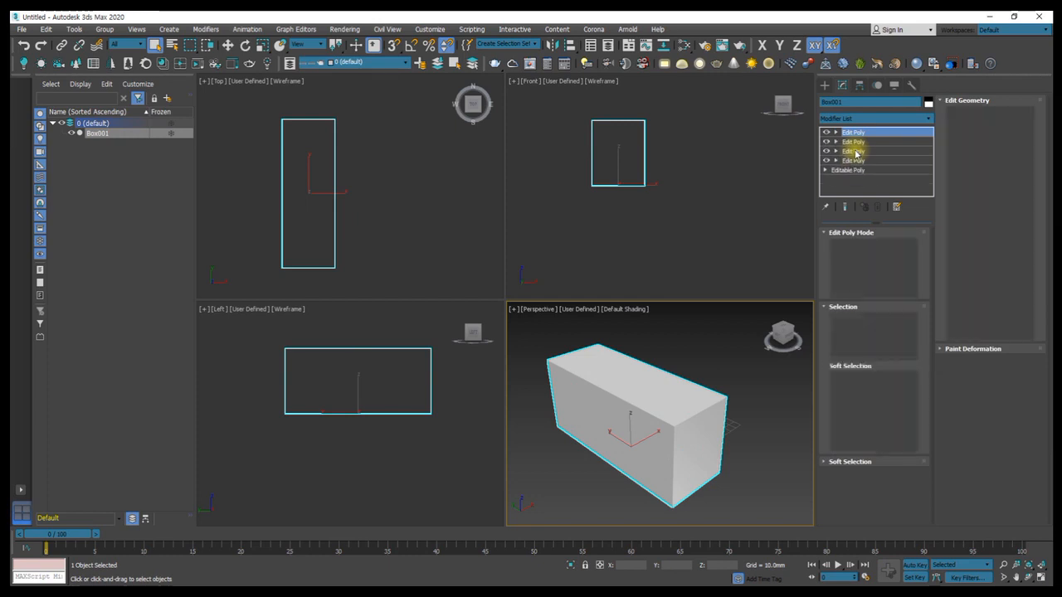
{"action": "key", "text": "ctrl+e"}
{"action": "key", "text": "ctrl+e"}
{"action": "key", "text": "ctrl+e"}
{"action": "scroll", "coordinate": [866, 151], "scroll_direction": "down", "scroll_amount": 3}
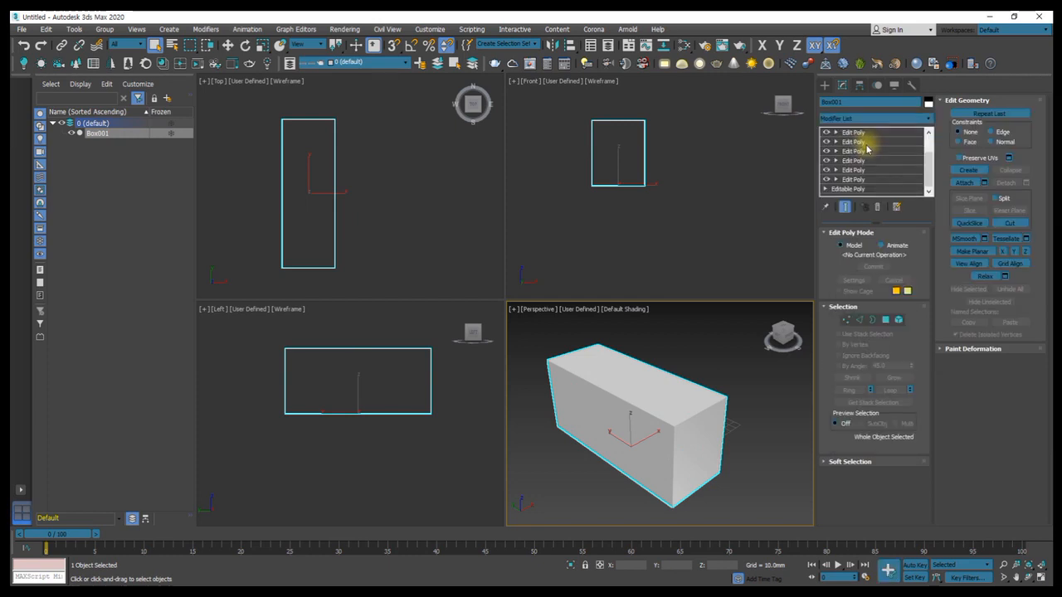
{"action": "right_click", "coordinate": [851, 190]}
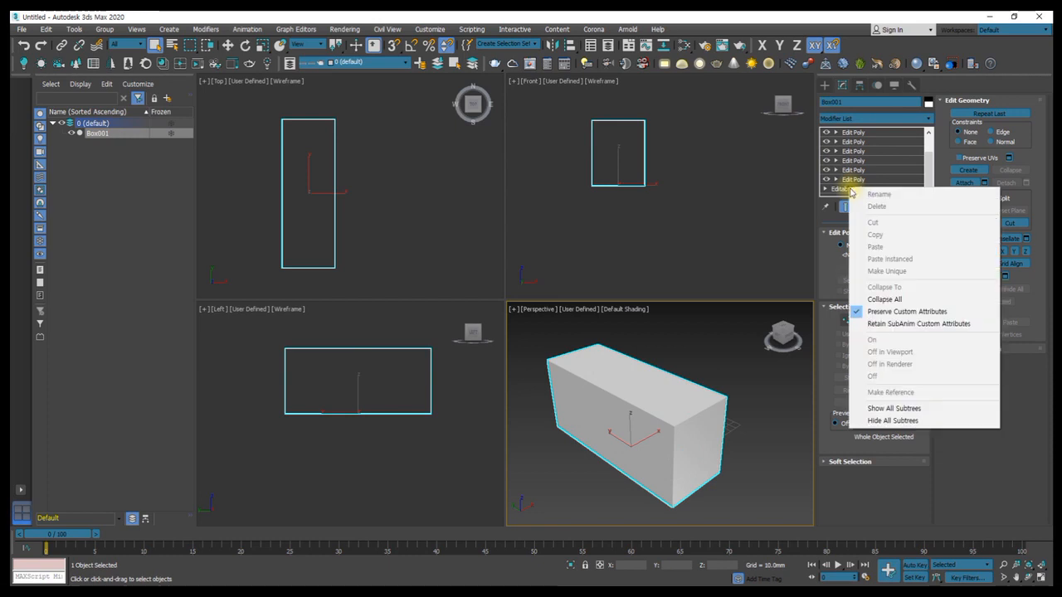
{"action": "left_click", "coordinate": [858, 298]}
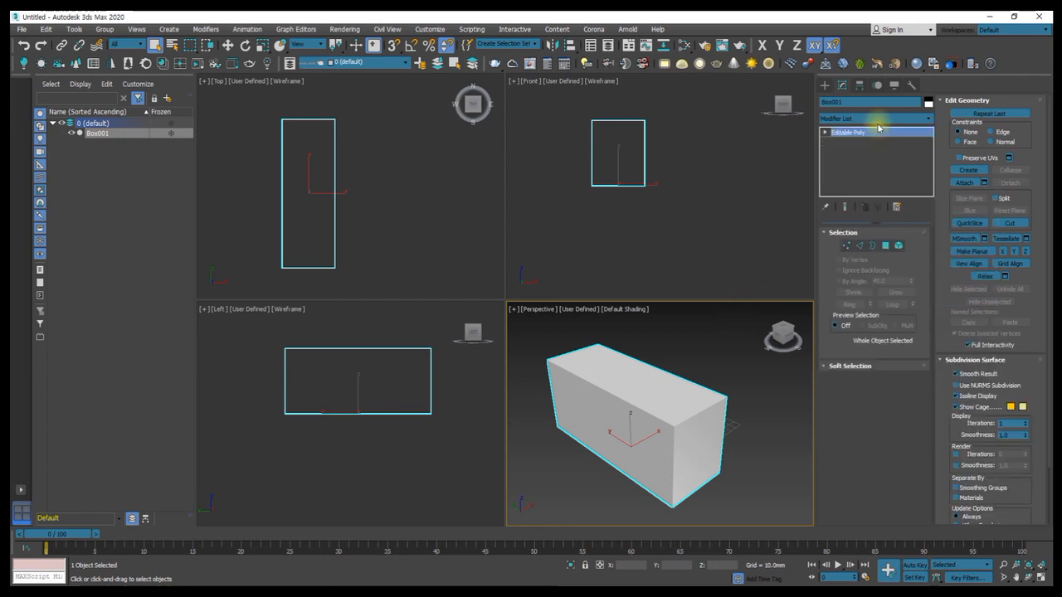
Step: Enable Display Stack Collapse Warning in the general preferences and apply the change
{"action": "left_click", "coordinate": [472, 34]}
{"action": "mouse_move", "coordinate": [434, 32]}
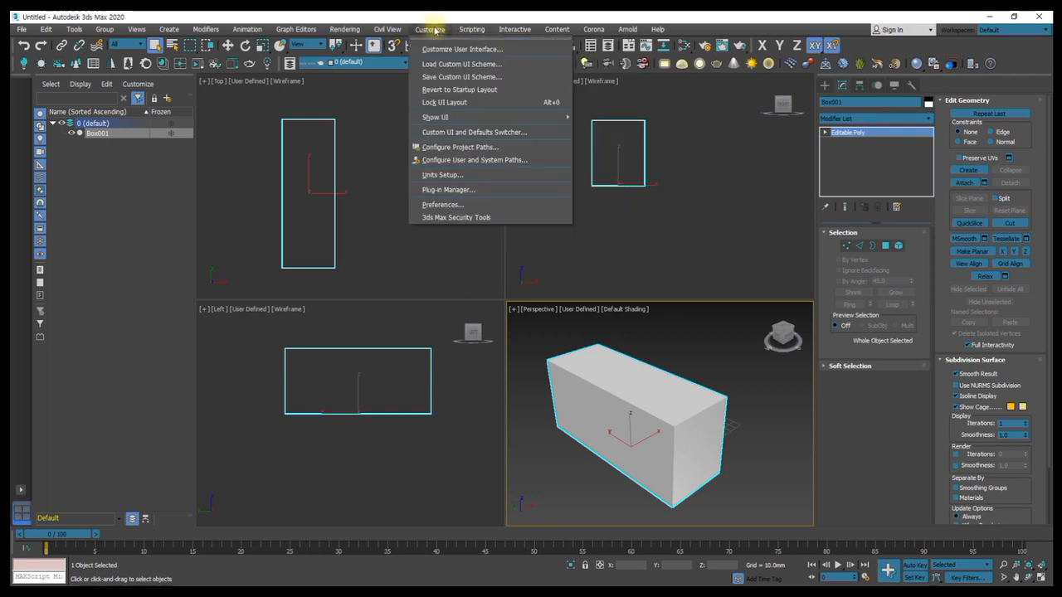
{"action": "left_click", "coordinate": [458, 204]}
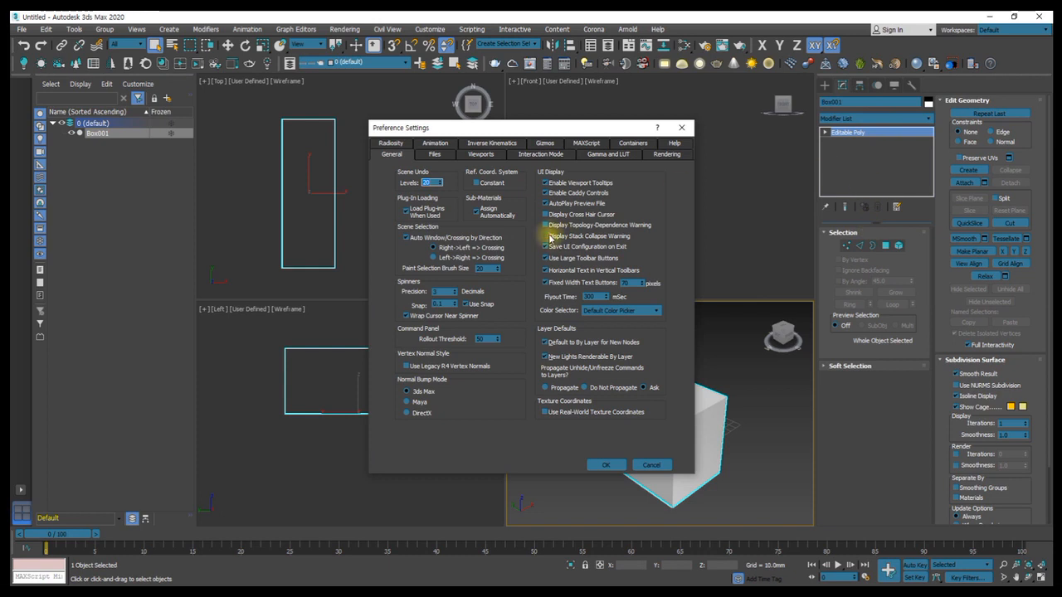
{"action": "left_click", "coordinate": [605, 465]}
Step: Add six Edit Poly modifiers on top of the editable poly and collapse the whole stack, accepting the collapse warning
{"action": "left_click", "coordinate": [855, 162]}
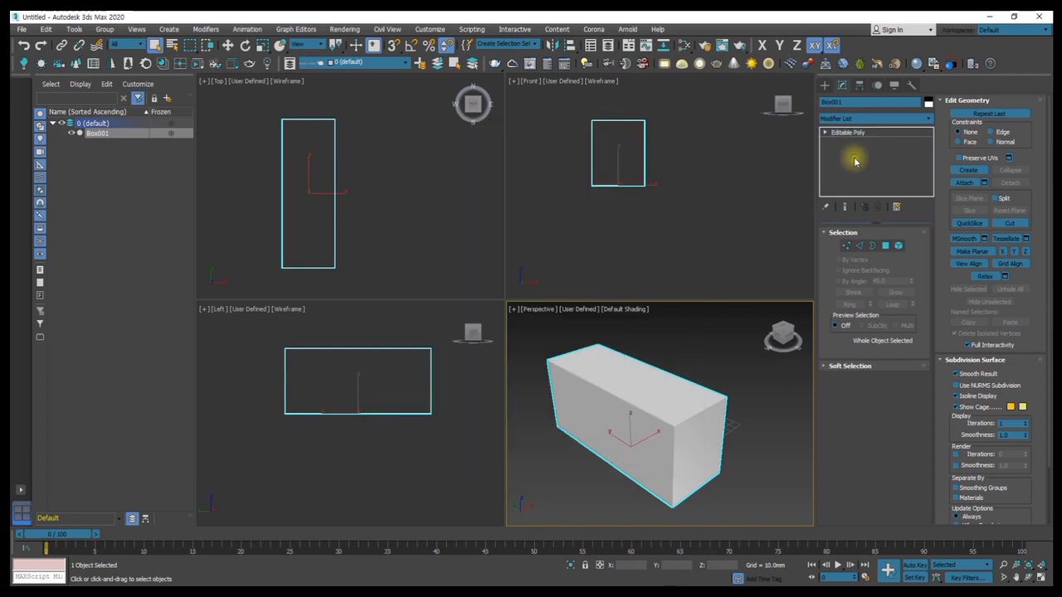
{"action": "key", "text": "ctrl+e"}
{"action": "key", "text": "ctrl+e"}
{"action": "key", "text": "ctrl+e"}
{"action": "key", "text": "ctrl+e"}
{"action": "key", "text": "ctrl+e"}
{"action": "key", "text": "ctrl+e"}
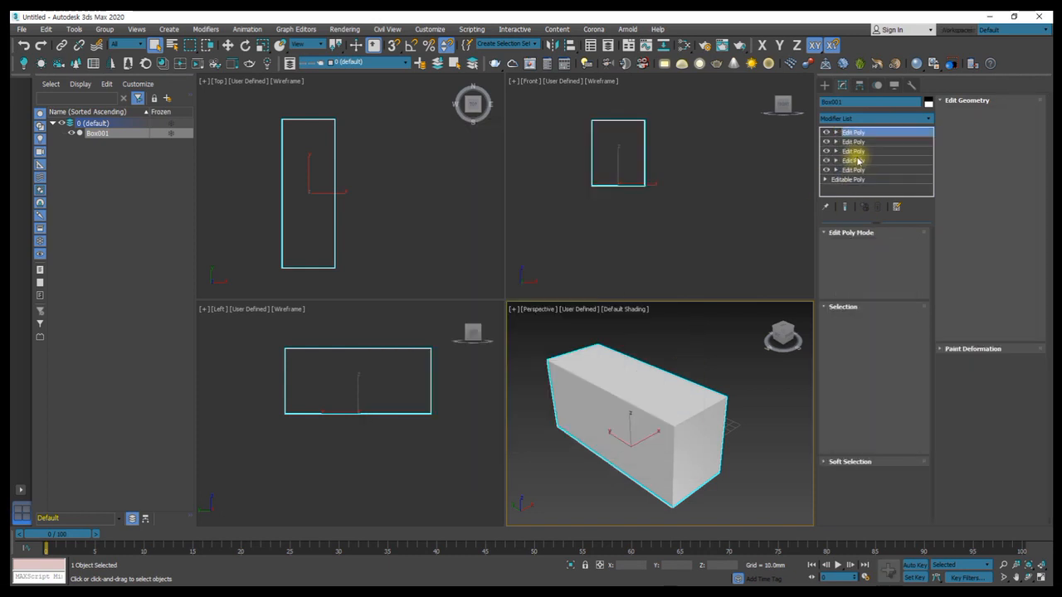
{"action": "right_click", "coordinate": [862, 154]}
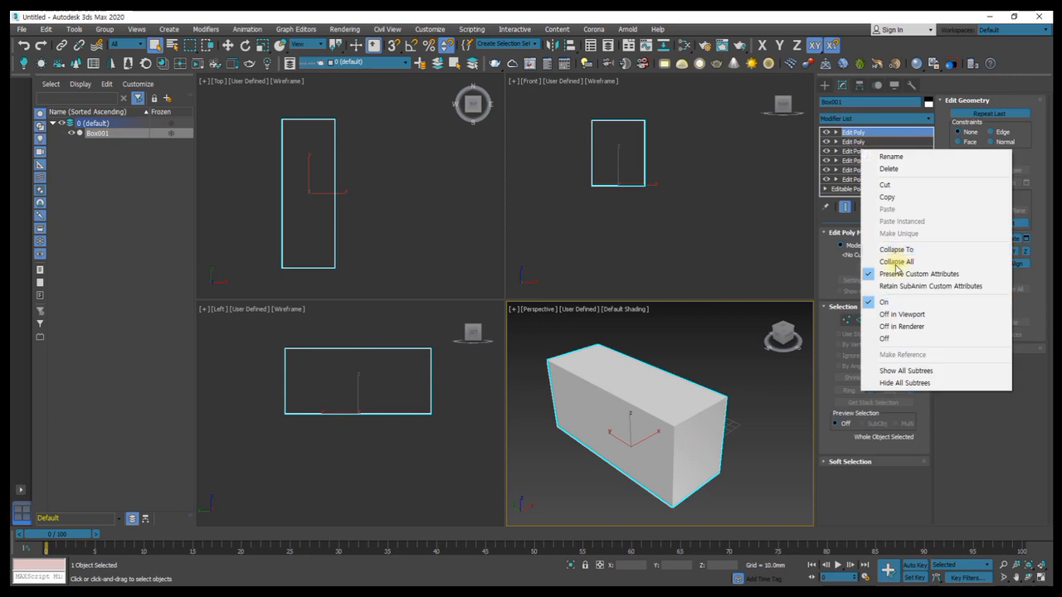
{"action": "left_click", "coordinate": [884, 262]}
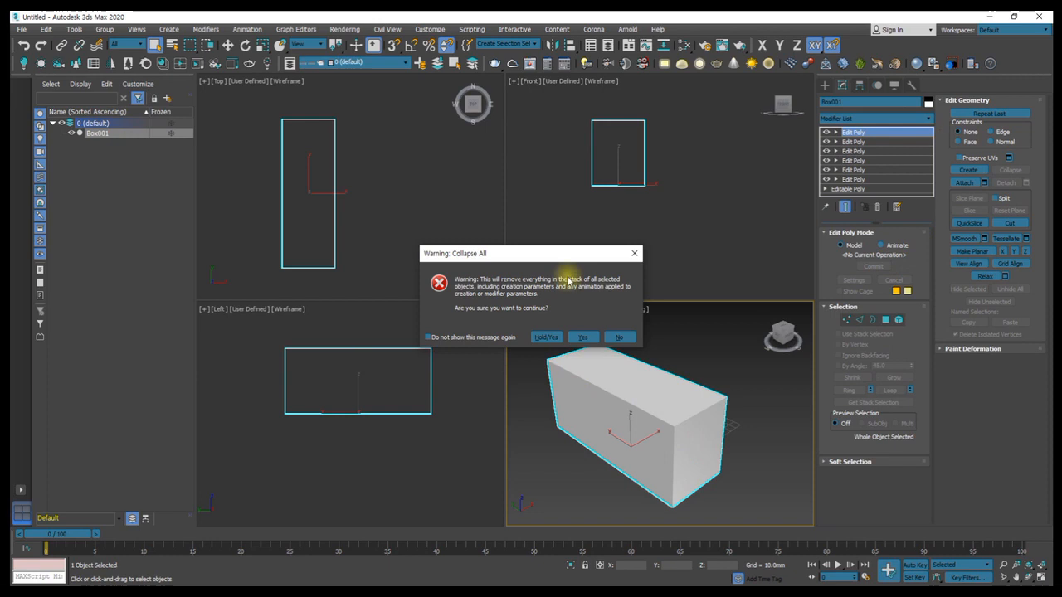
{"action": "left_click", "coordinate": [583, 337]}
Step: Examine the file handling options and the Auto Backup interval in the Files preferences
{"action": "left_click", "coordinate": [430, 29]}
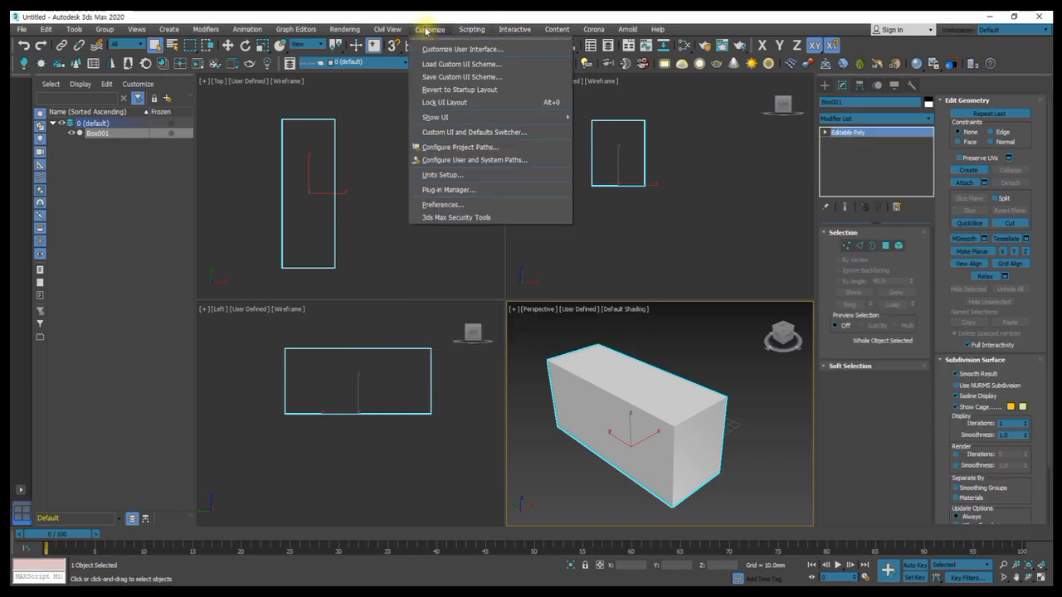
{"action": "left_click", "coordinate": [442, 204]}
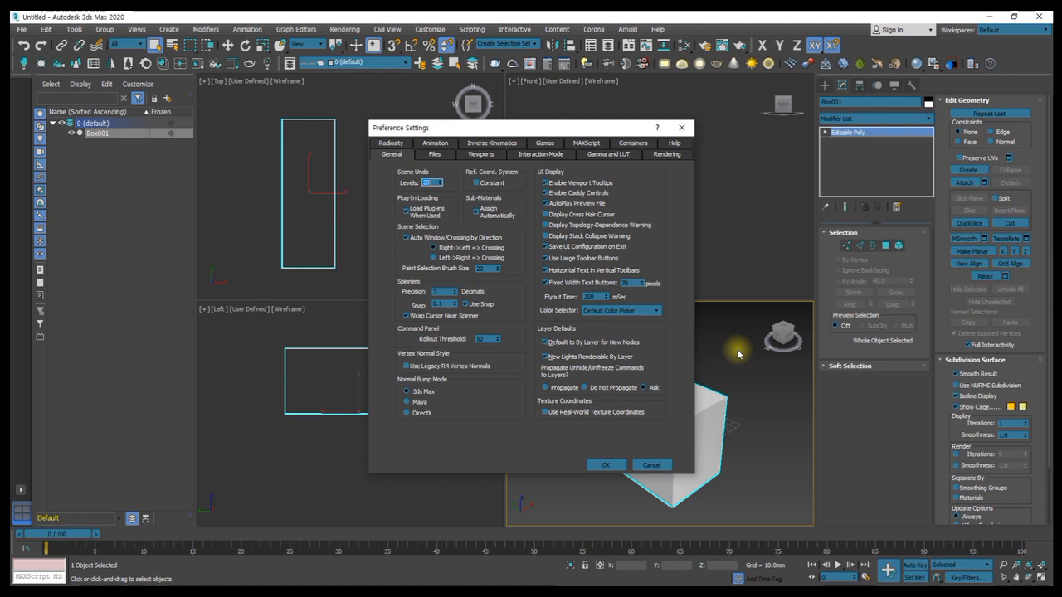
{"action": "left_click", "coordinate": [441, 157]}
{"action": "left_click_drag", "start_coordinate": [527, 133], "coordinate": [653, 146]}
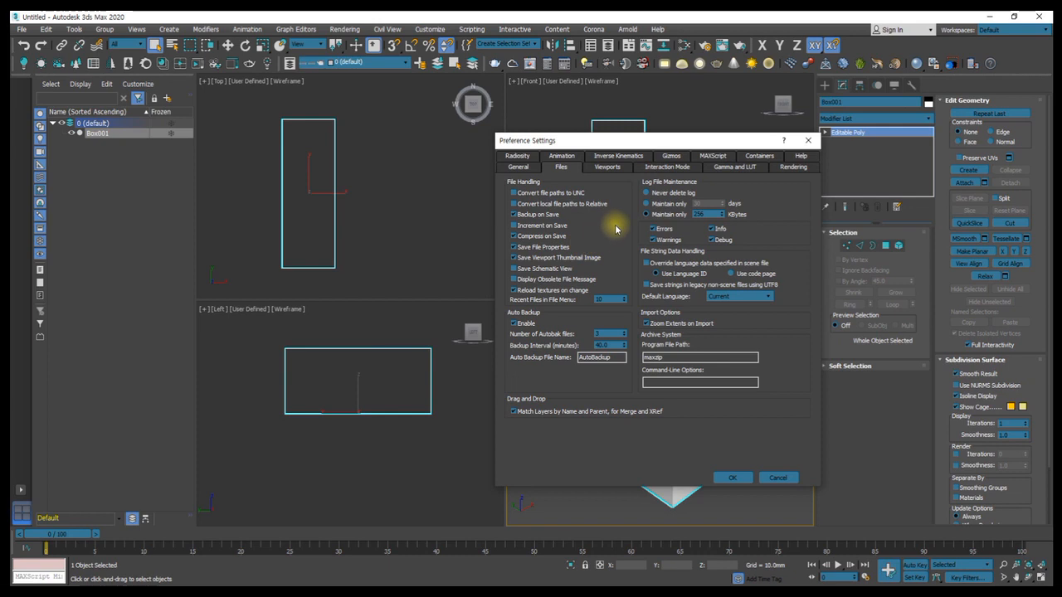
{"action": "left_click", "coordinate": [513, 237]}
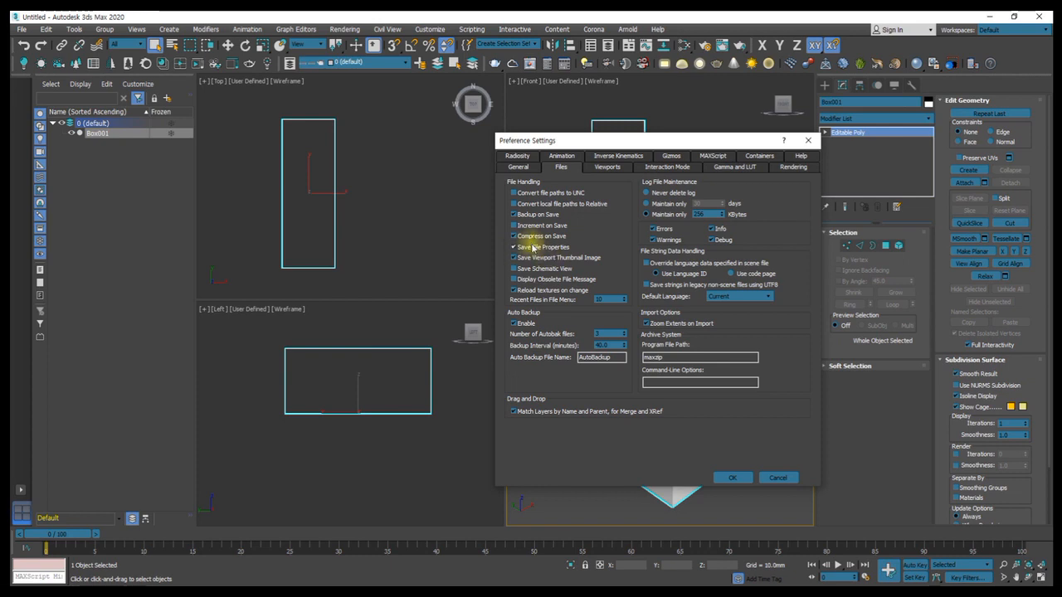
{"action": "left_click", "coordinate": [513, 247]}
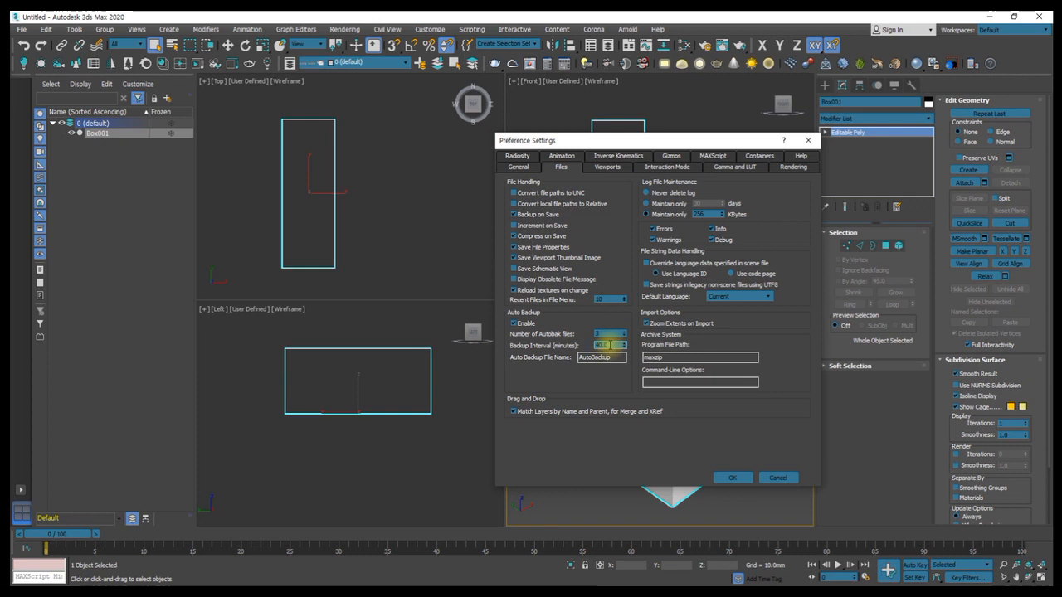
{"action": "double_click", "coordinate": [611, 344]}
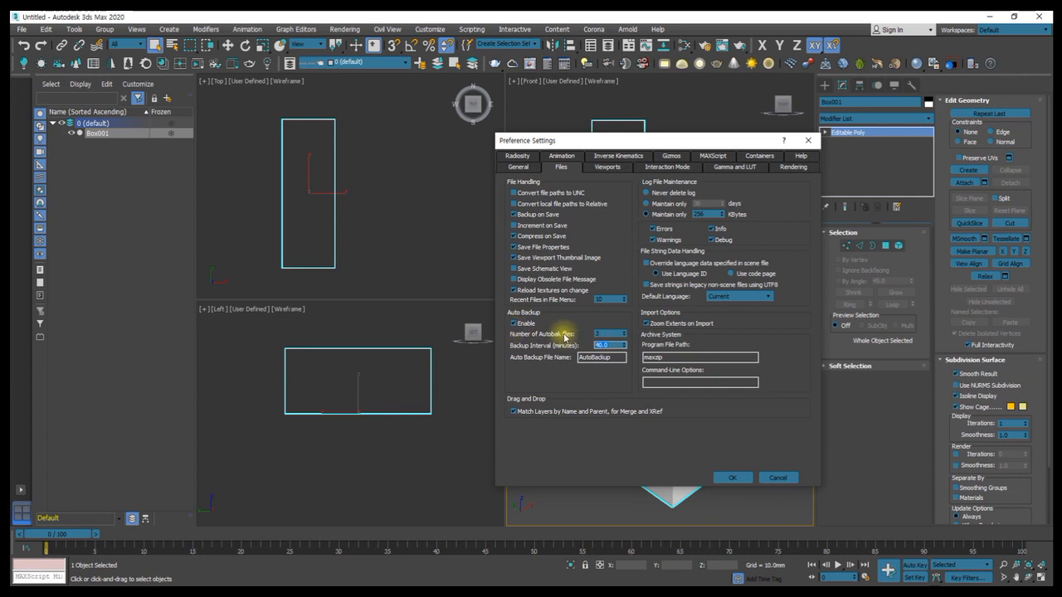
Step: Set the mouse and keyboard interaction mode to 3ds Max in the preferences
{"action": "left_click", "coordinate": [608, 167]}
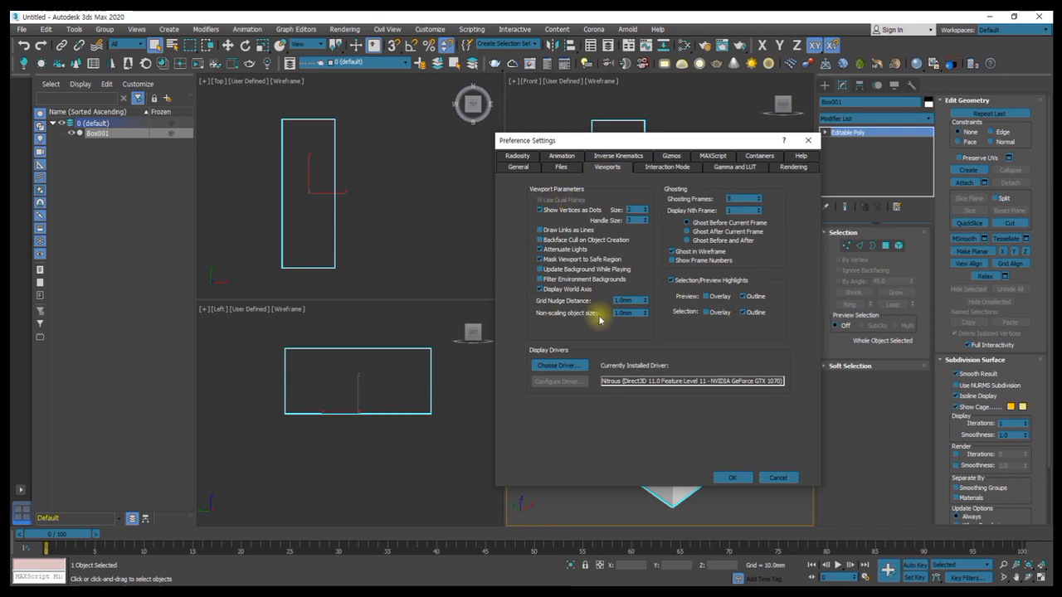
{"action": "left_click", "coordinate": [667, 167]}
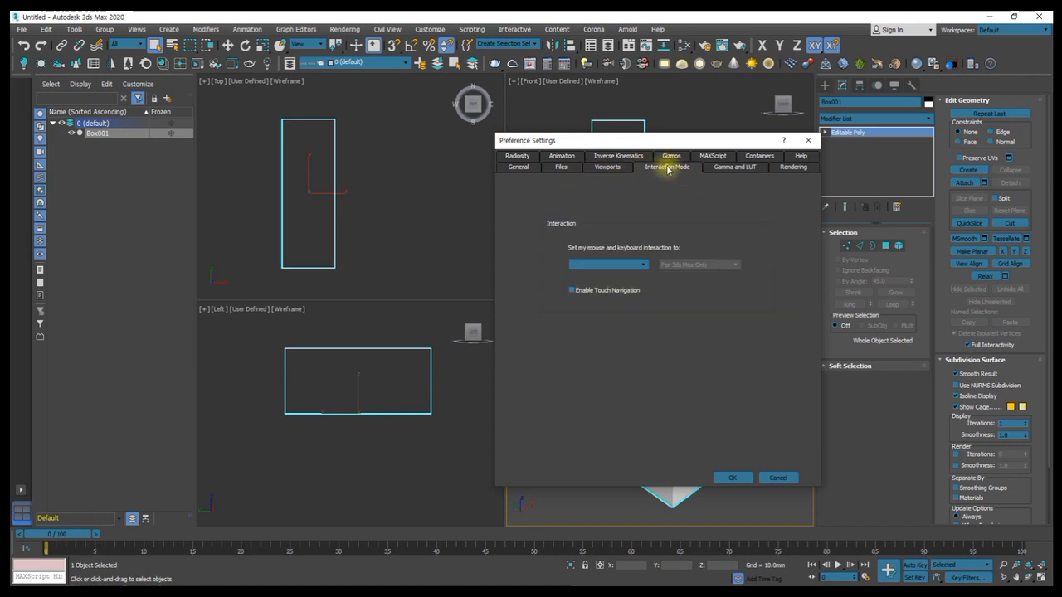
{"action": "left_click", "coordinate": [641, 265]}
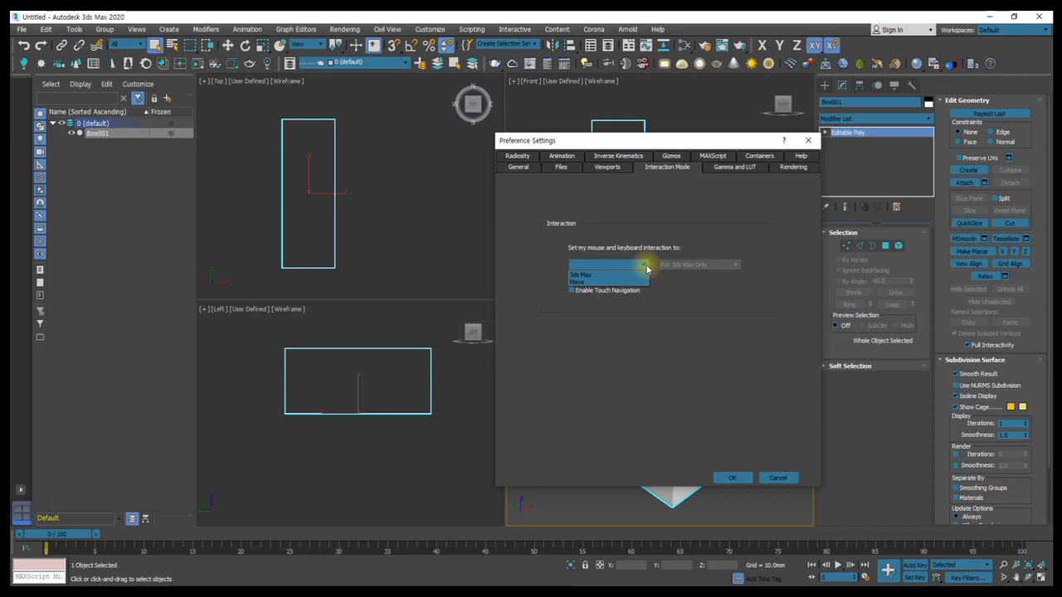
{"action": "left_click", "coordinate": [588, 274]}
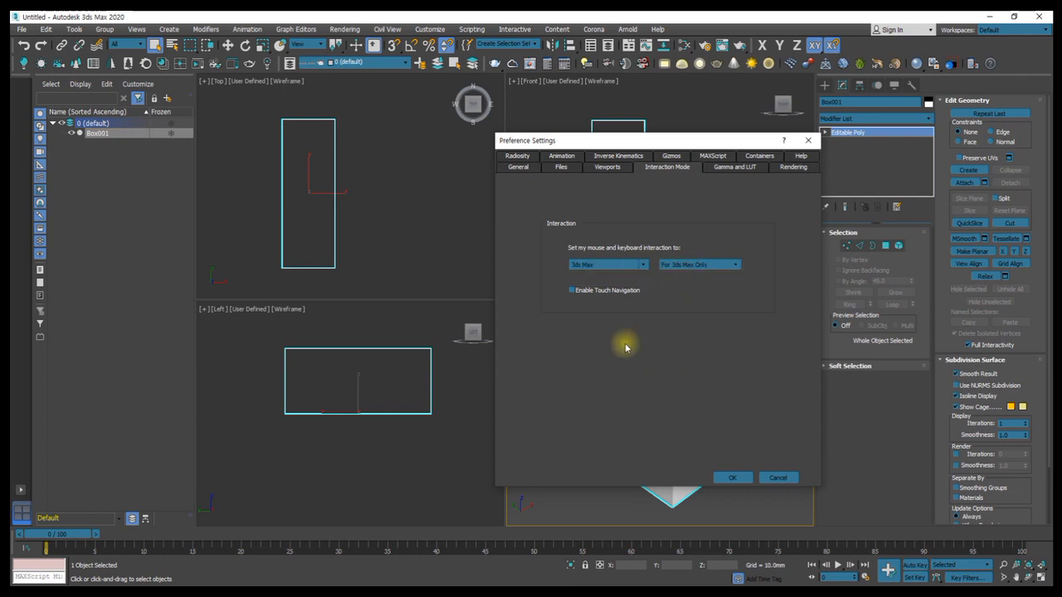
{"action": "left_click", "coordinate": [643, 264]}
{"action": "left_click", "coordinate": [647, 265]}
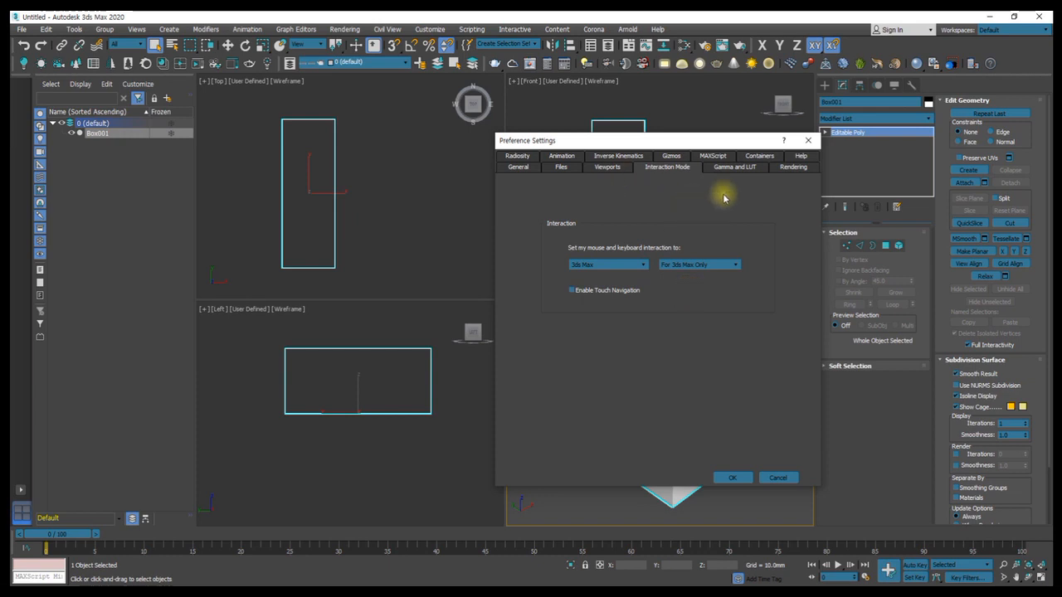
Step: Examine the Gamma and LUT, Rendering, Radiosity, Animation and Inverse Kinematics preferences
{"action": "left_click", "coordinate": [725, 166]}
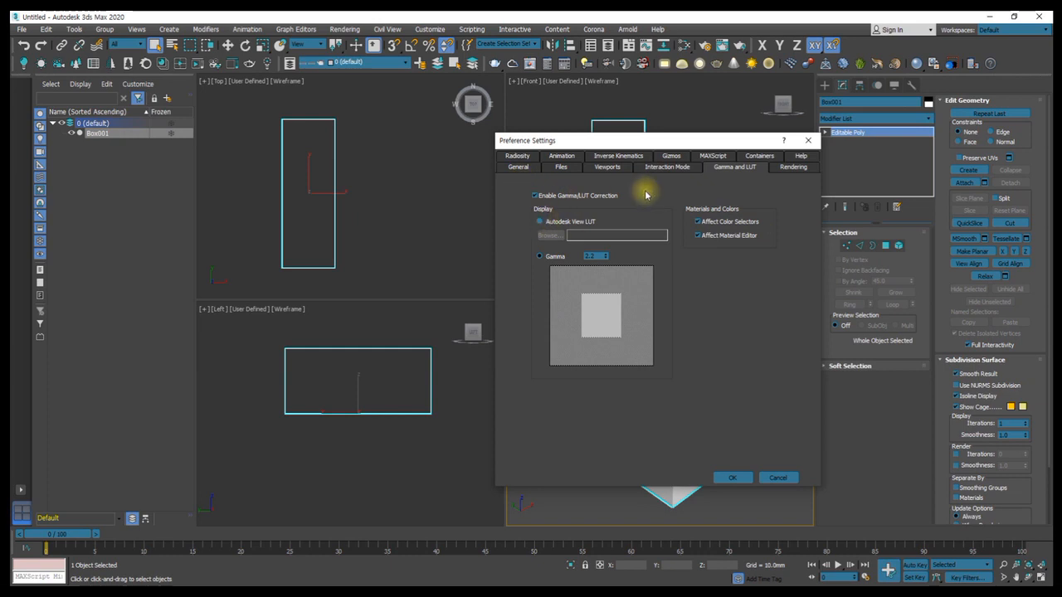
{"action": "left_click_drag", "start_coordinate": [644, 142], "coordinate": [575, 150]}
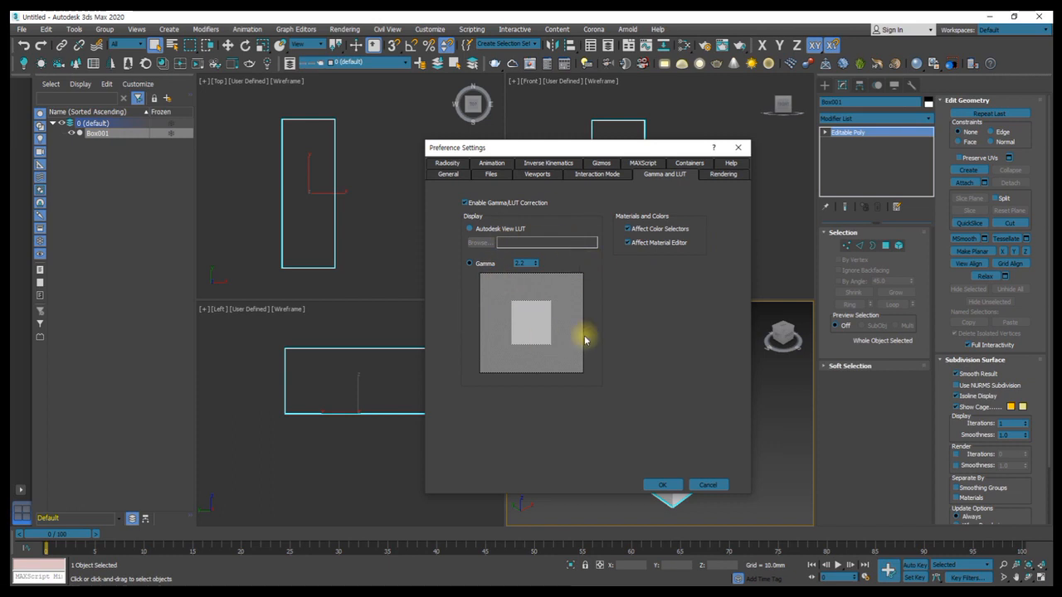
{"action": "left_click", "coordinate": [722, 174]}
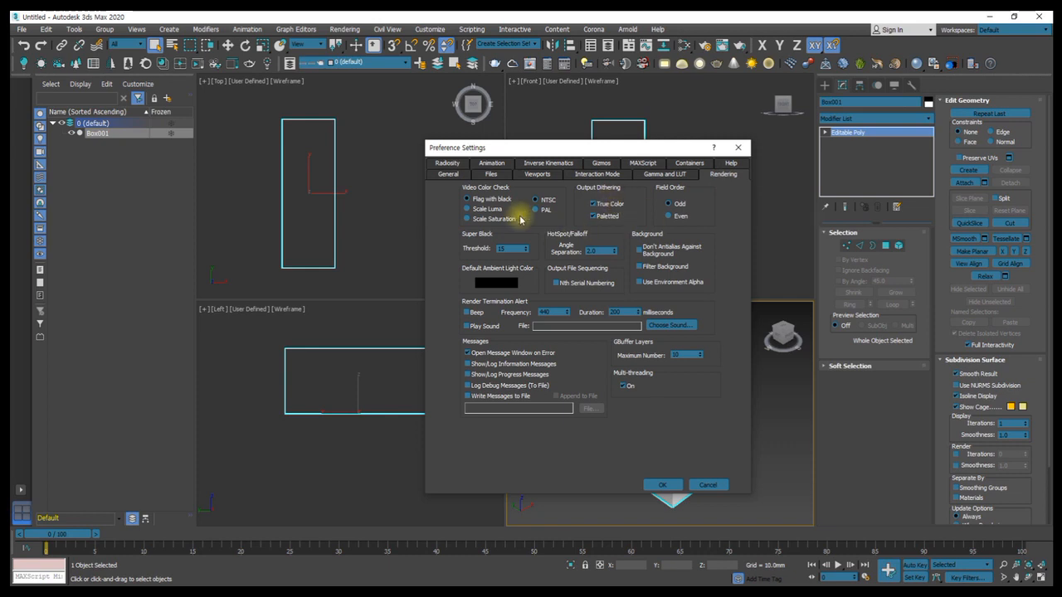
{"action": "left_click", "coordinate": [445, 163]}
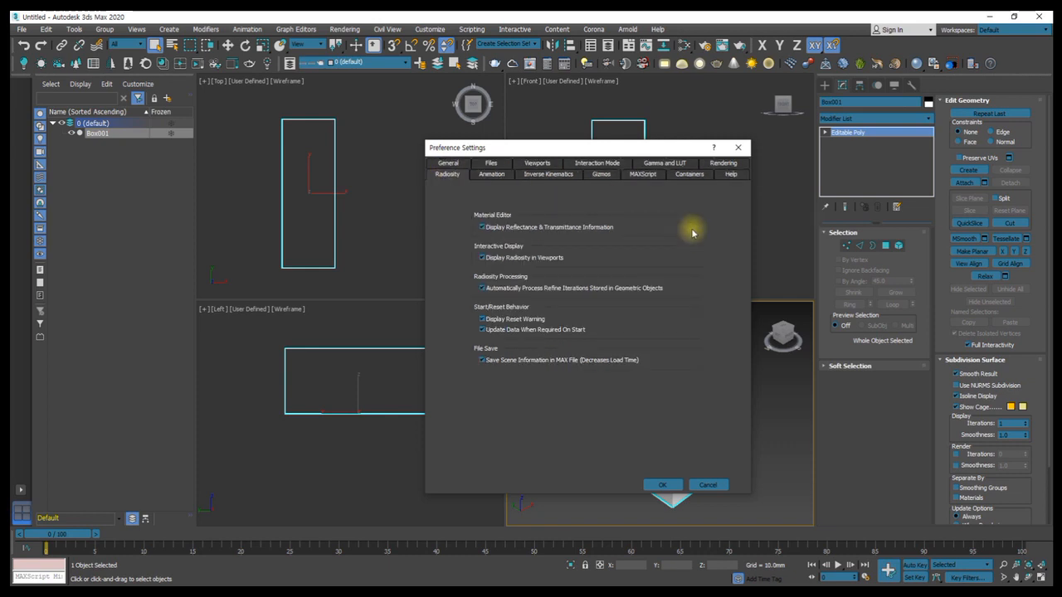
{"action": "left_click", "coordinate": [488, 175]}
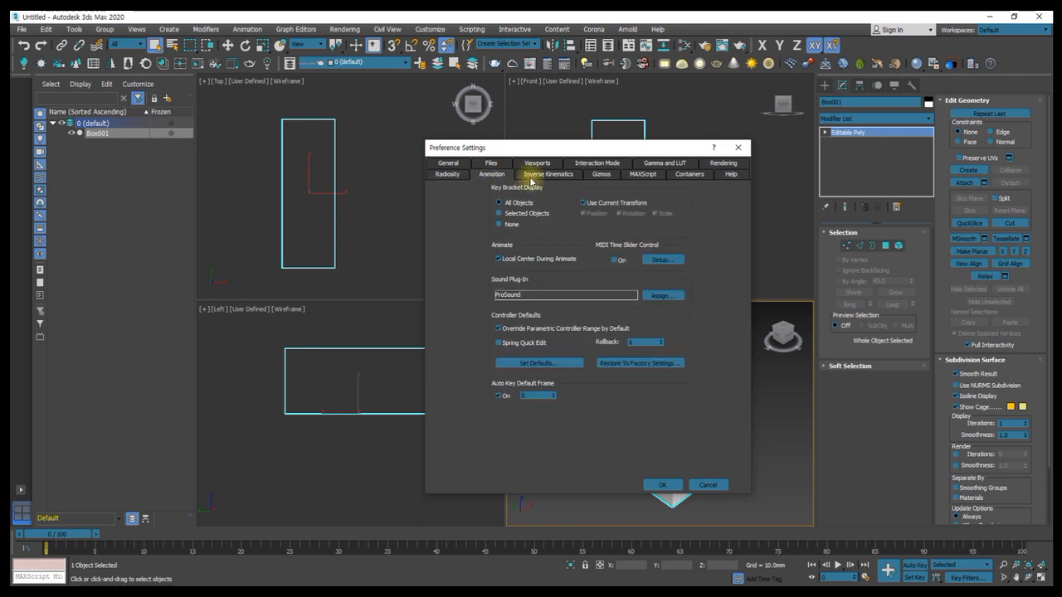
{"action": "left_click", "coordinate": [531, 176]}
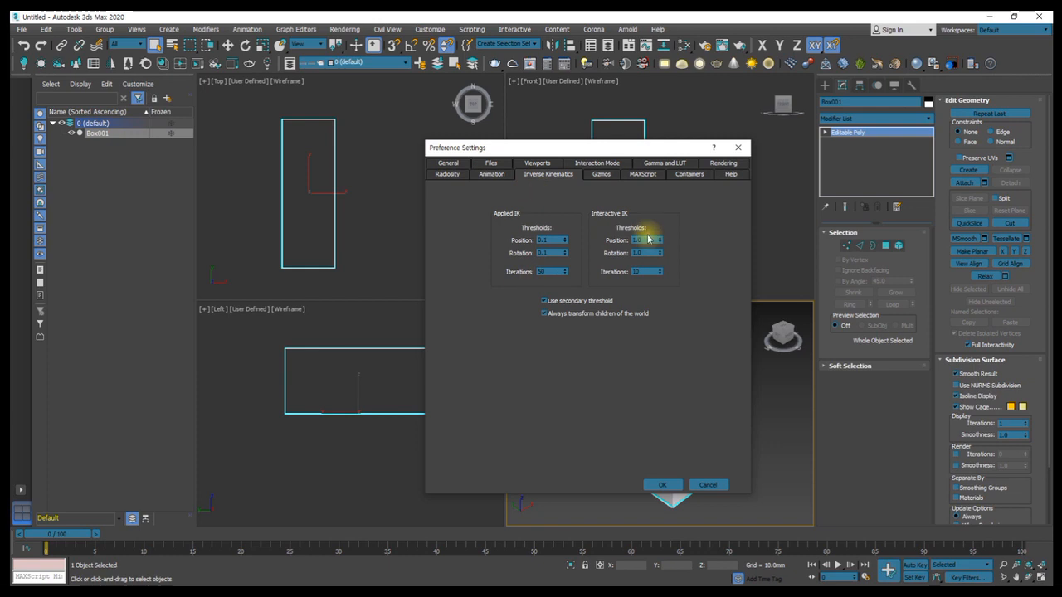
Step: Turn off the transform gizmos in the Gizmos preferences and apply the change
{"action": "left_click", "coordinate": [600, 174]}
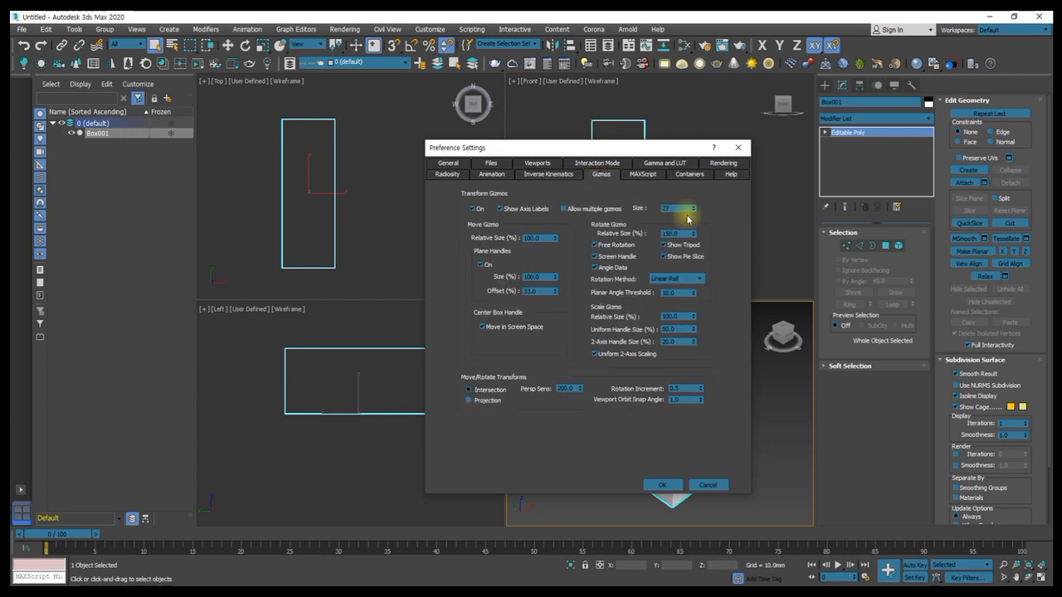
{"action": "left_click_drag", "start_coordinate": [536, 147], "coordinate": [332, 87]}
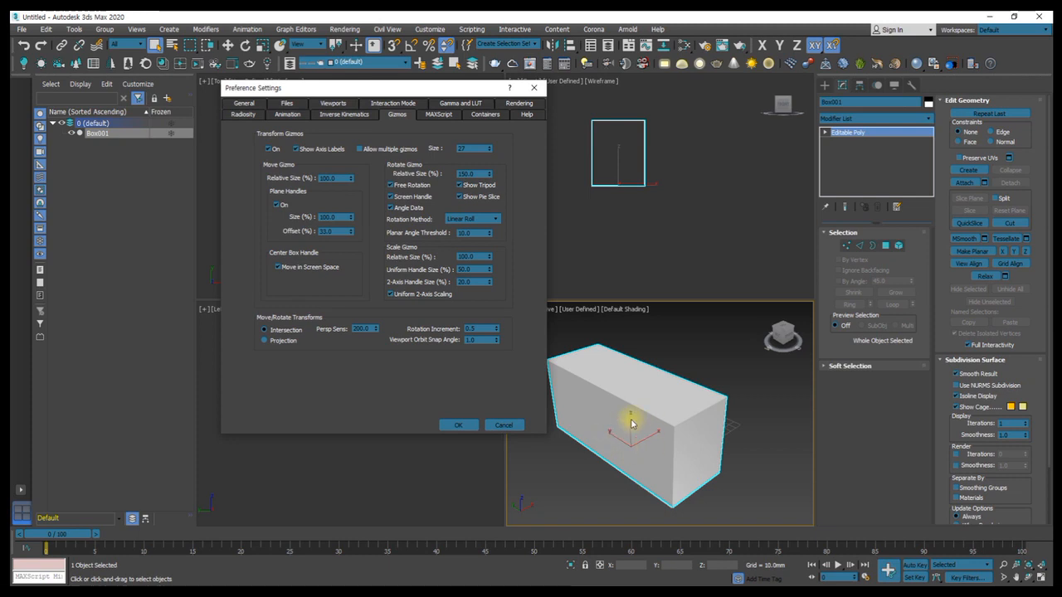
{"action": "left_click", "coordinate": [459, 425]}
Step: Move the box in the Perspective view to about X -29.4 mm, Y 0.9 mm using the Move tool
{"action": "left_click", "coordinate": [756, 385]}
{"action": "left_click", "coordinate": [675, 431]}
{"action": "key", "text": "w"}
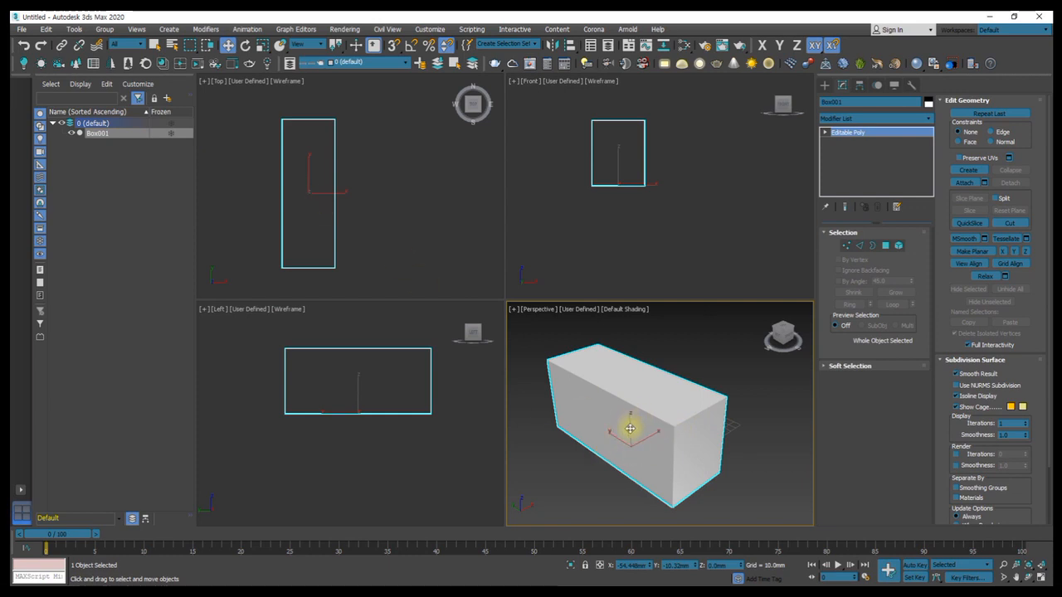
{"action": "mouse_move", "coordinate": [640, 428]}
{"action": "left_mouse_down"}
{"action": "mouse_move", "coordinate": [643, 397]}
{"action": "mouse_move", "coordinate": [681, 412]}
{"action": "mouse_move", "coordinate": [646, 420]}
{"action": "left_mouse_up"}
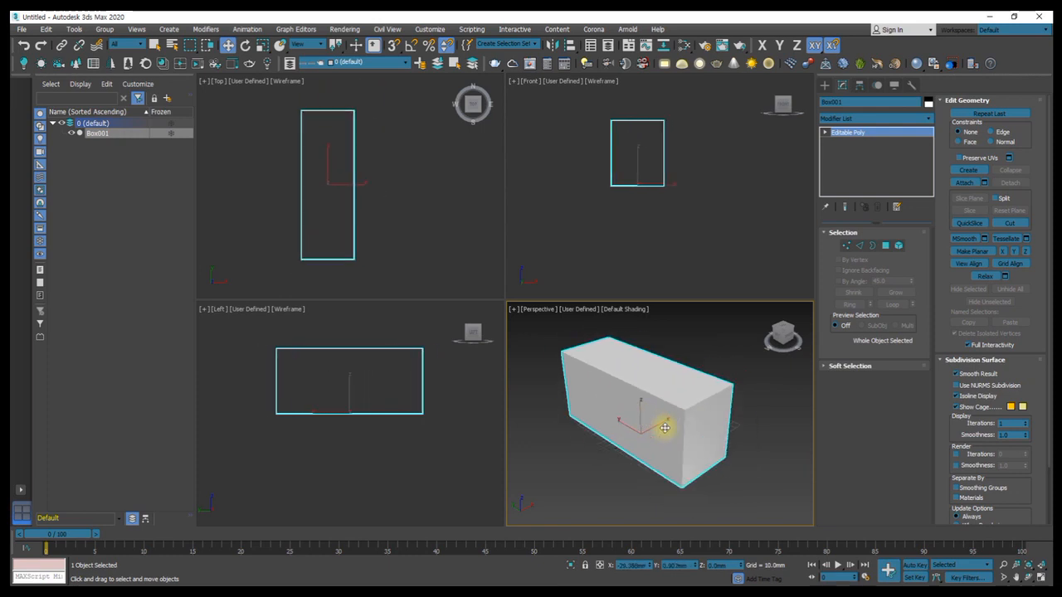
Step: Turn the transform gizmos back on in the Gizmos preferences and apply the change
{"action": "left_click", "coordinate": [429, 29]}
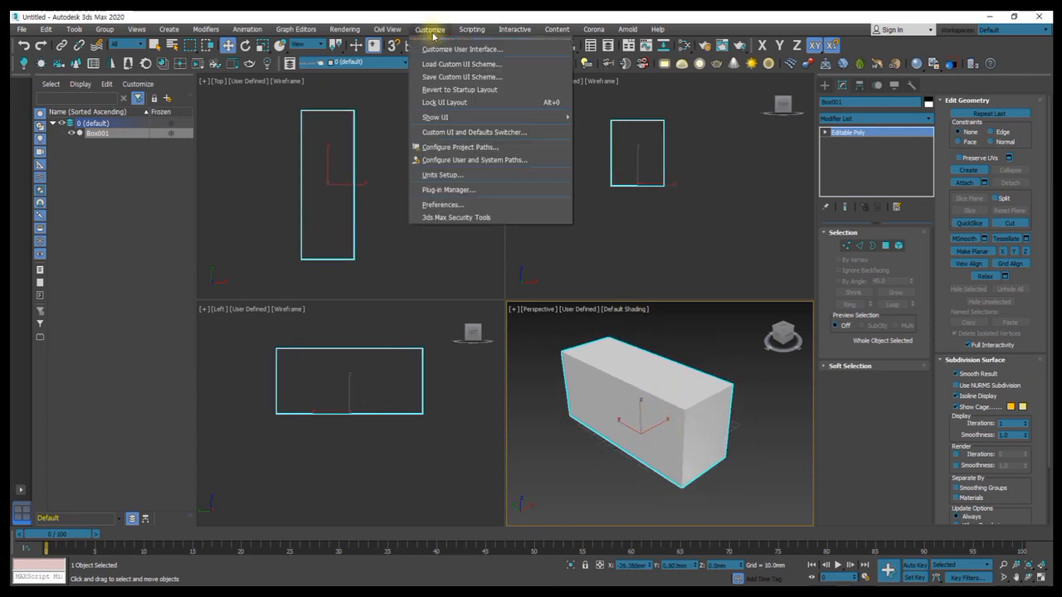
{"action": "left_click", "coordinate": [455, 203]}
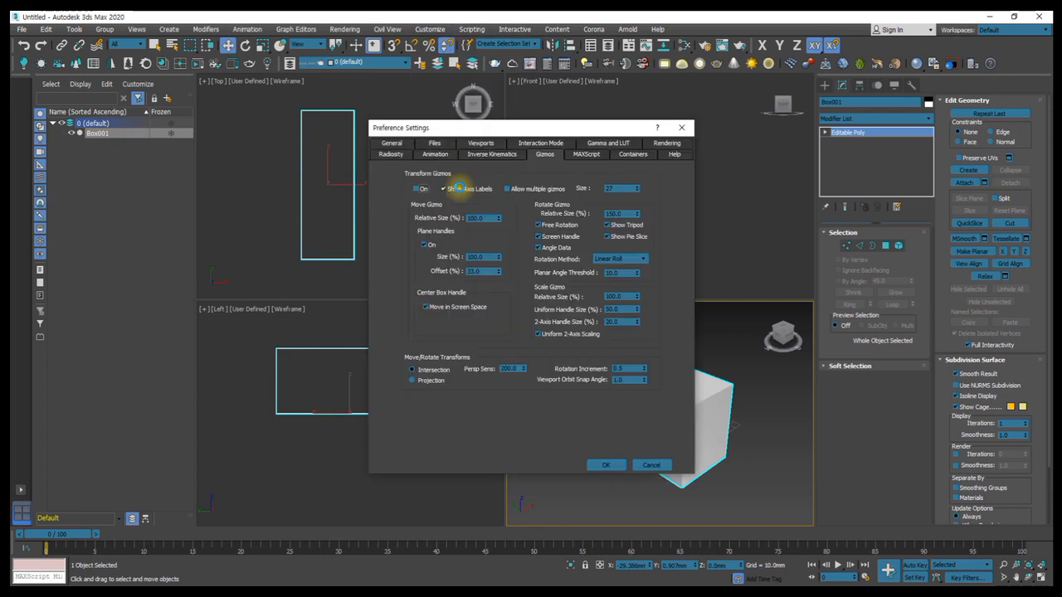
{"action": "left_click", "coordinate": [424, 189]}
{"action": "left_click_drag", "start_coordinate": [530, 128], "coordinate": [327, 101]}
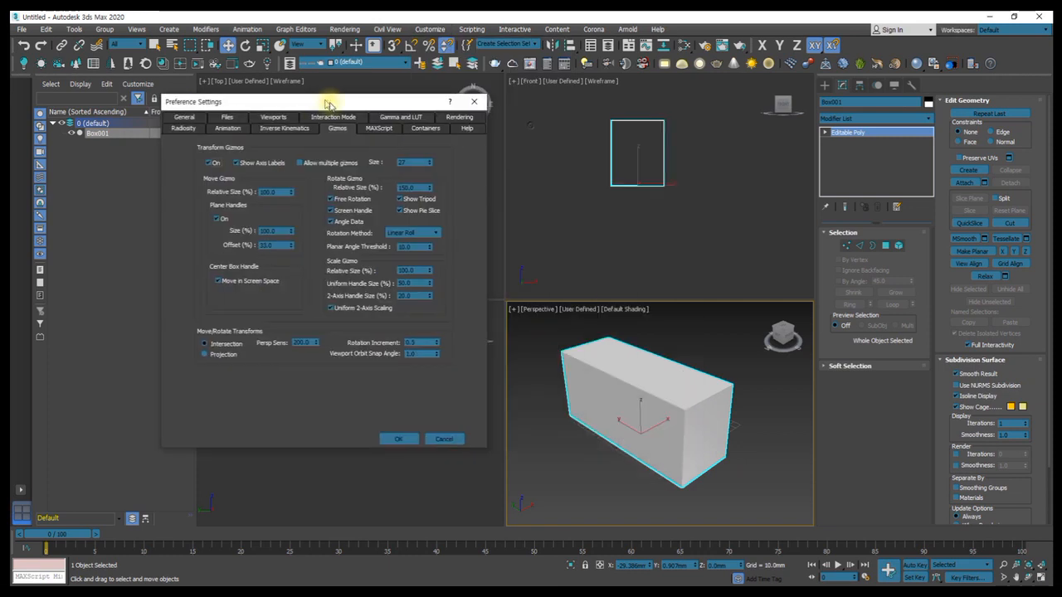
{"action": "left_click", "coordinate": [396, 439]}
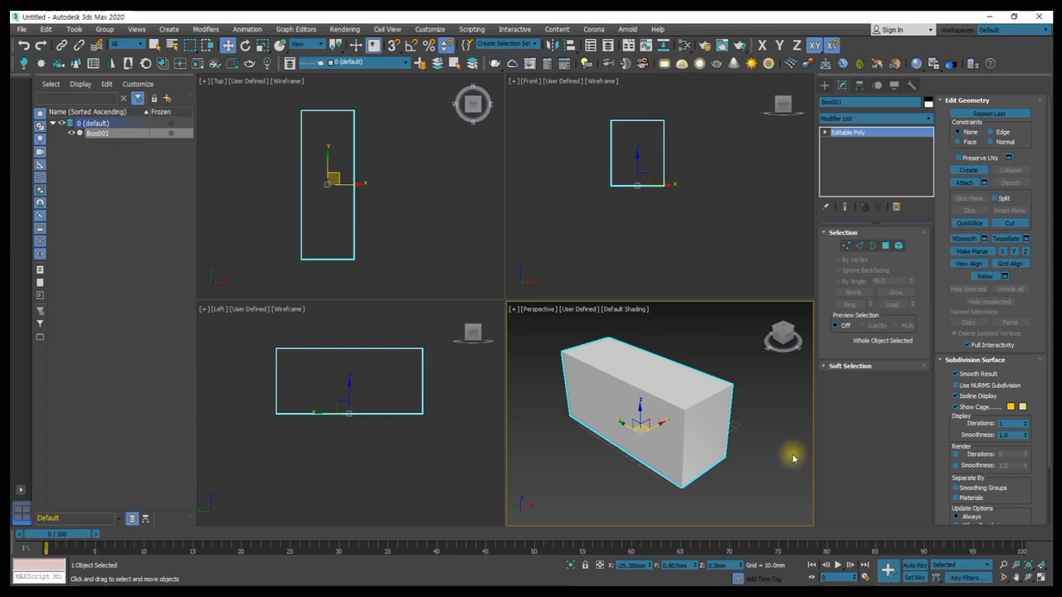
Step: Examine the Gizmos, MAXScript, Containers and Help preferences, and close the preference settings
{"action": "left_click", "coordinate": [428, 31]}
{"action": "left_click", "coordinate": [466, 204]}
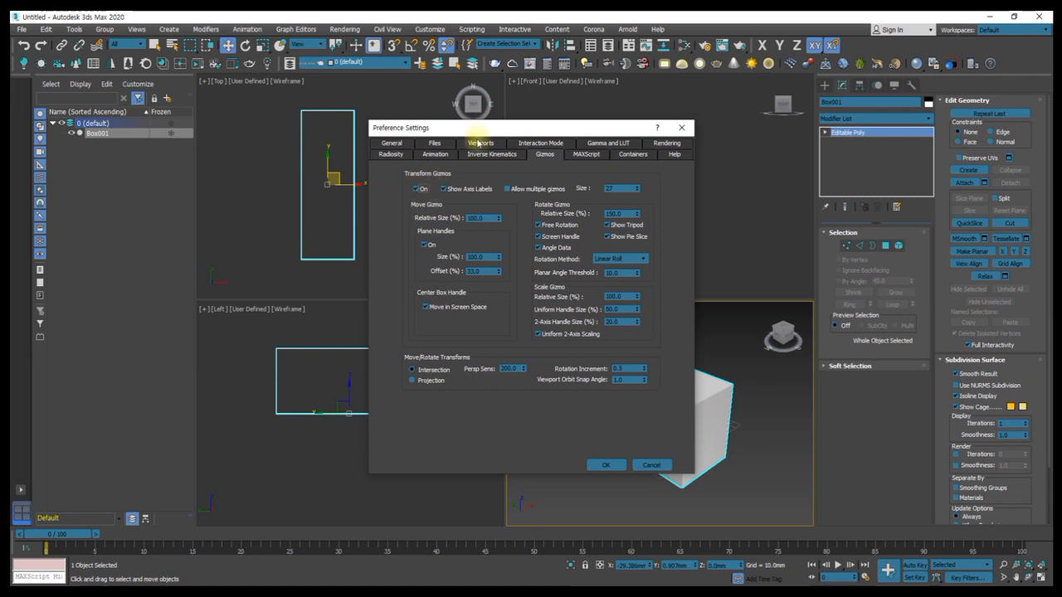
{"action": "left_click_drag", "start_coordinate": [490, 128], "coordinate": [407, 144]}
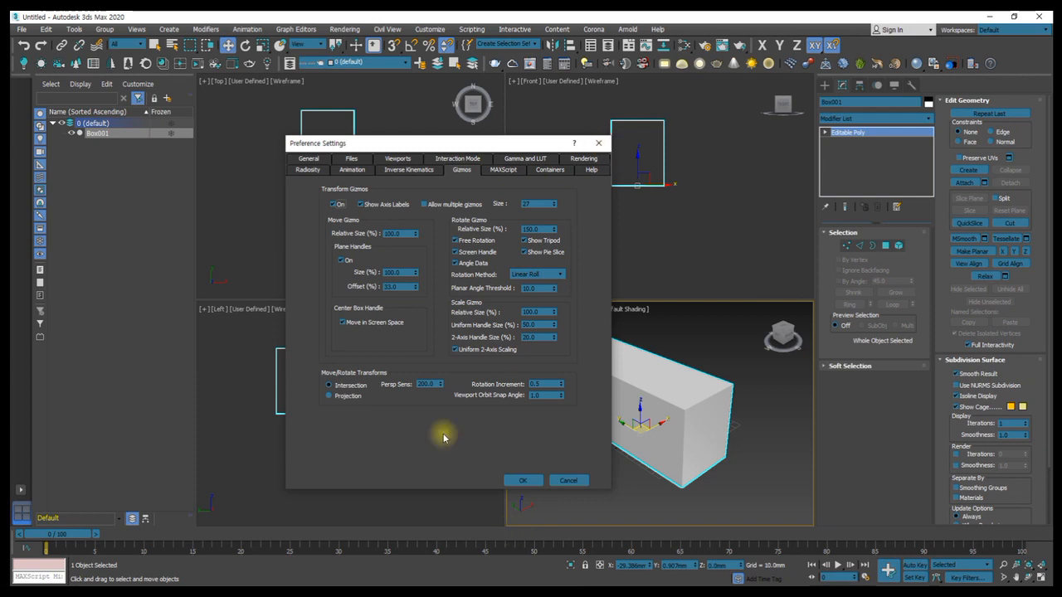
{"action": "left_click", "coordinate": [501, 169]}
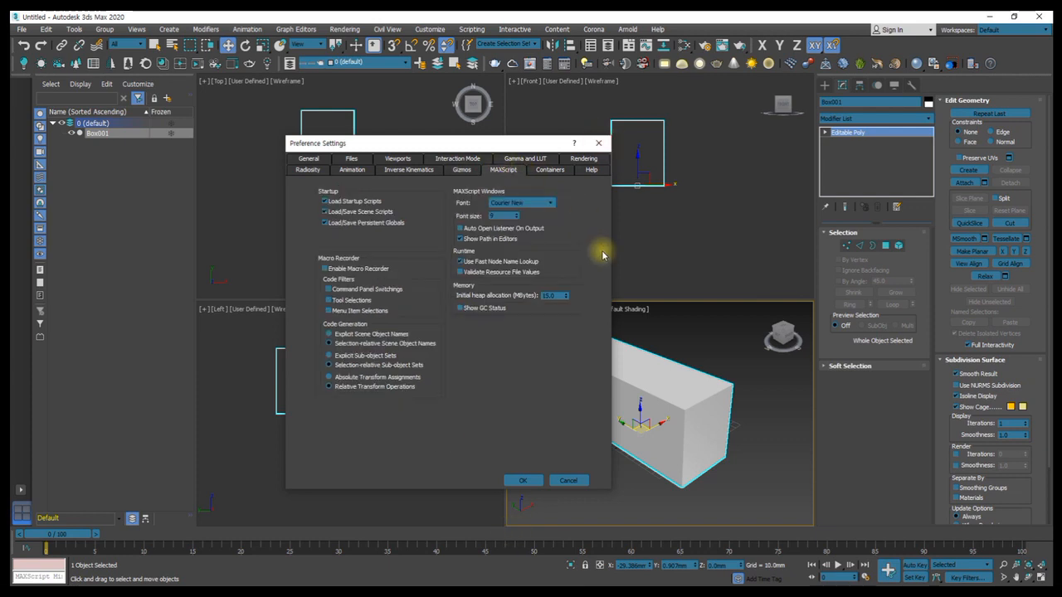
{"action": "left_click", "coordinate": [554, 170]}
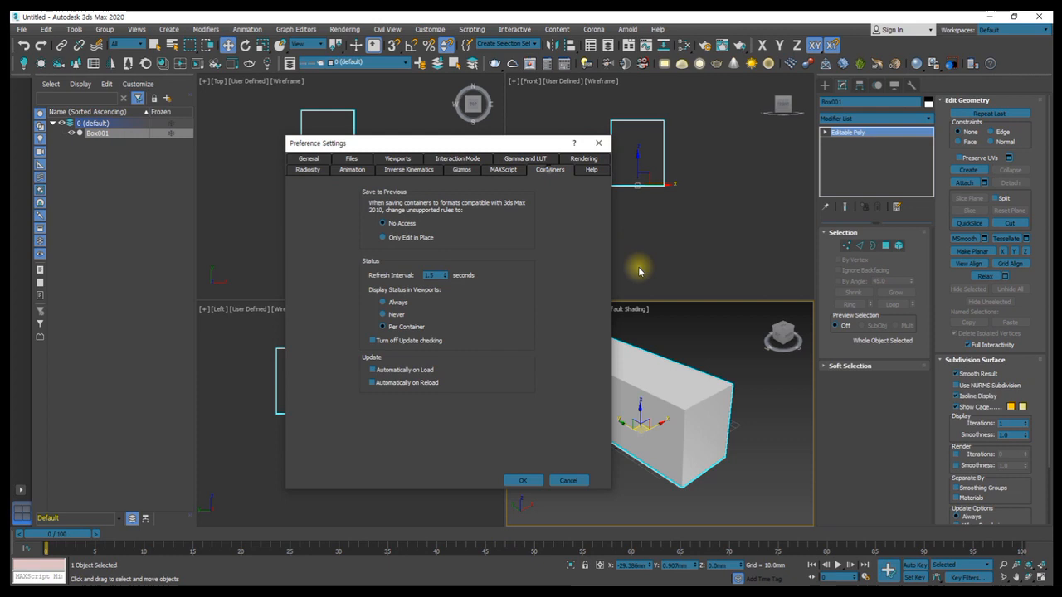
{"action": "left_click", "coordinate": [588, 171]}
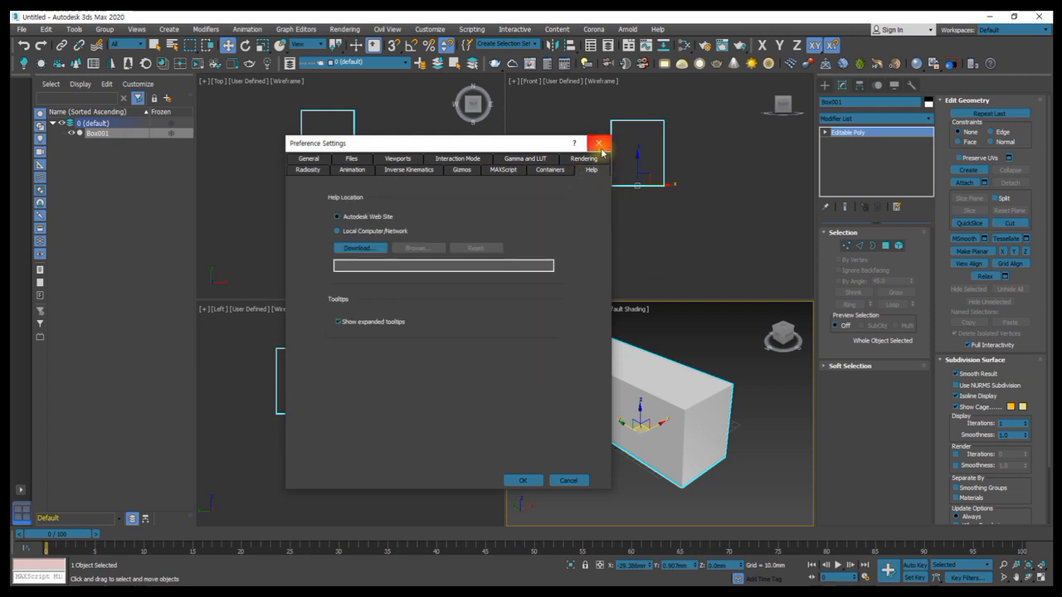
{"action": "left_click", "coordinate": [511, 480]}
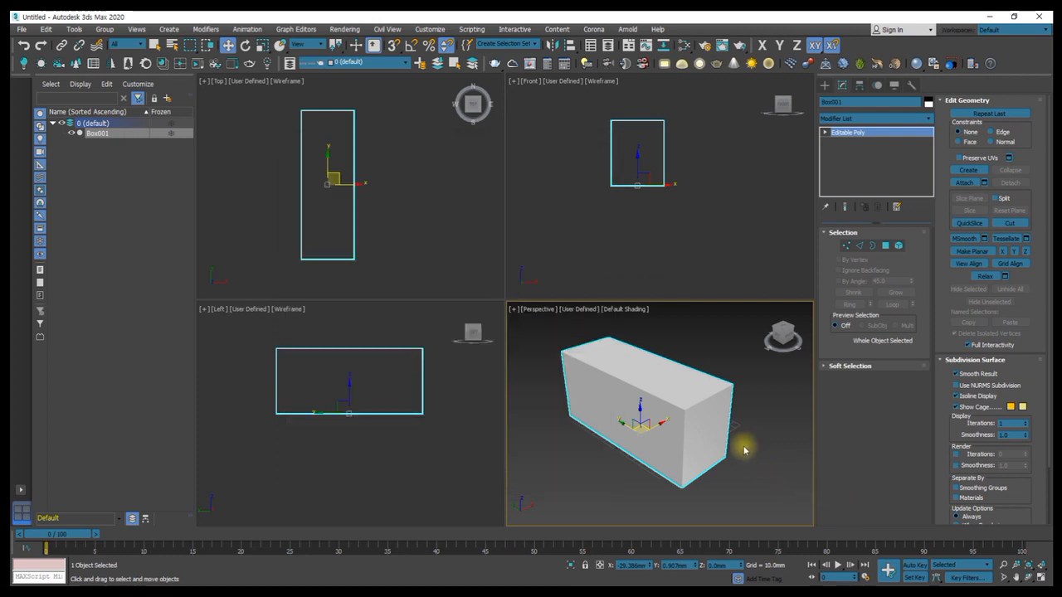
Step: Enlarge and shrink the box's transform gizmo several times, ending at its original display size
{"action": "key", "text": "equal"}
{"action": "key", "text": "equal"}
{"action": "key", "text": "equal"}
{"action": "key", "text": "equal"}
{"action": "key", "text": "minus"}
{"action": "key", "text": "minus"}
{"action": "key", "text": "minus"}
{"action": "key", "text": "minus"}
{"action": "key", "text": "minus"}
{"action": "key", "text": "equal"}
{"action": "key", "text": "equal"}
{"action": "key", "text": "equal"}
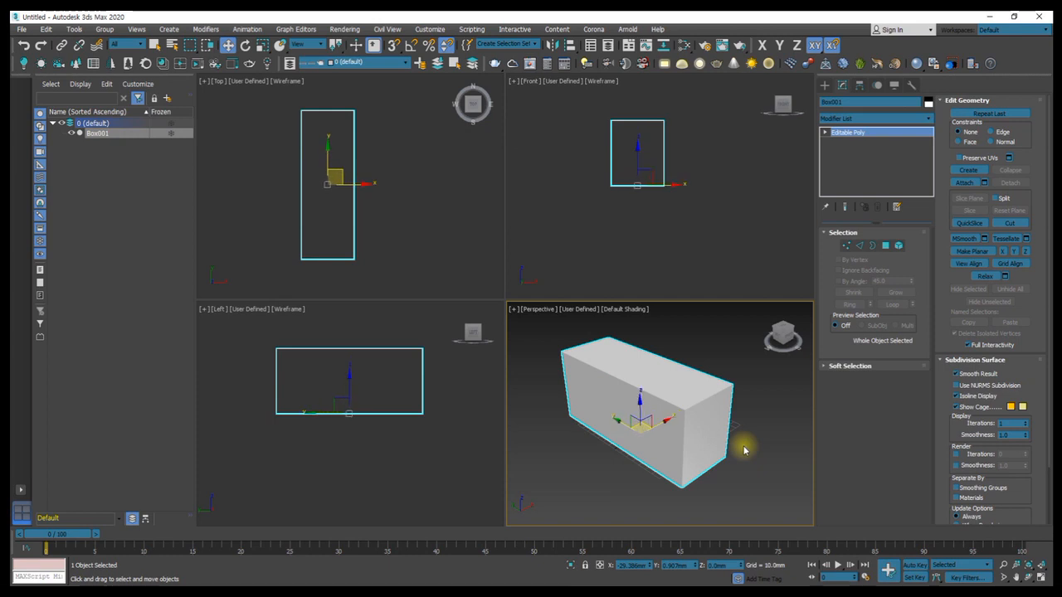
{"action": "key", "text": "minus"}
{"action": "key", "text": "minus"}
{"action": "key", "text": "minus"}
{"action": "key", "text": "equal"}
{"action": "key", "text": "equal"}
{"action": "key", "text": "equal"}
{"action": "key", "text": "minus"}
{"action": "key", "text": "minus"}
{"action": "key", "text": "minus"}
{"action": "key", "text": "equal"}
{"action": "key", "text": "equal"}
{"action": "key", "text": "equal"}
{"action": "key", "text": "minus"}
{"action": "key", "text": "minus"}
{"action": "key", "text": "minus"}
Step: Deselect and reselect the box in the Perspective view and switch to the Select Object tool
{"action": "left_click", "coordinate": [711, 335]}
{"action": "left_click", "coordinate": [664, 389]}
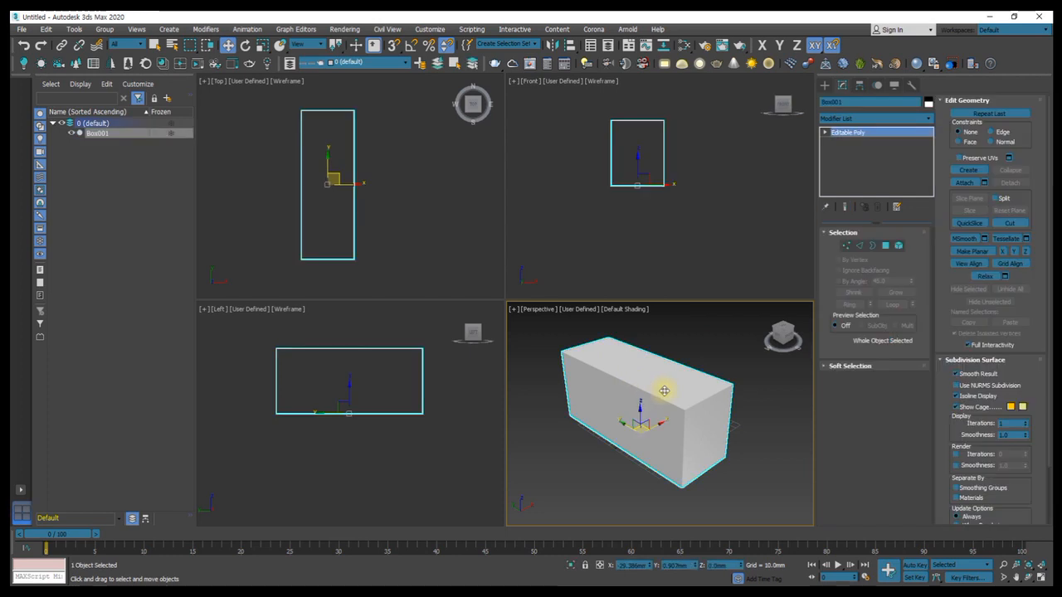
{"action": "left_click", "coordinate": [154, 45]}
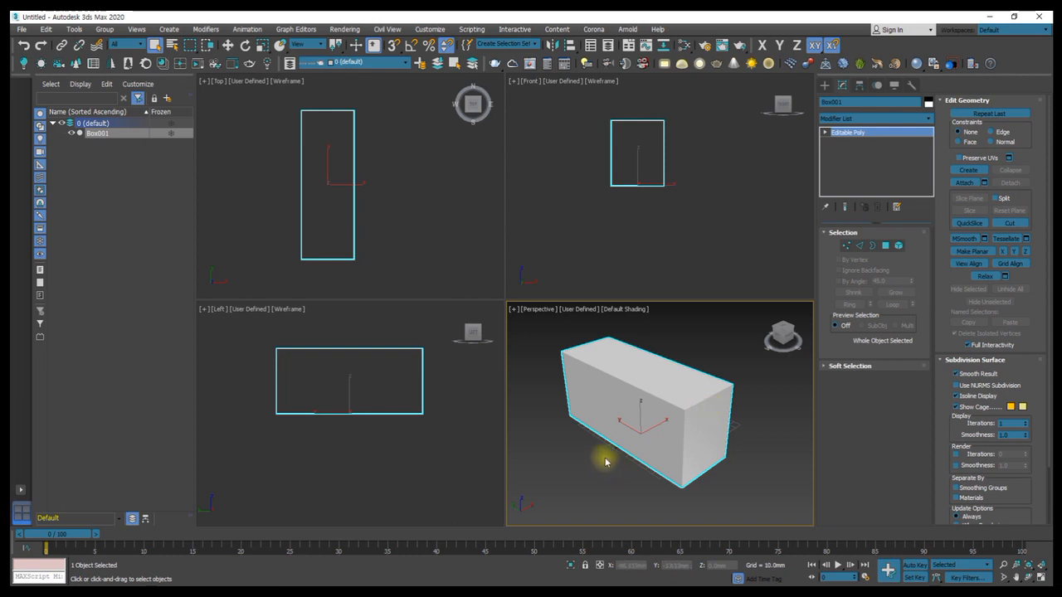
{"action": "right_click", "coordinate": [583, 242]}
{"action": "right_click", "coordinate": [627, 344]}
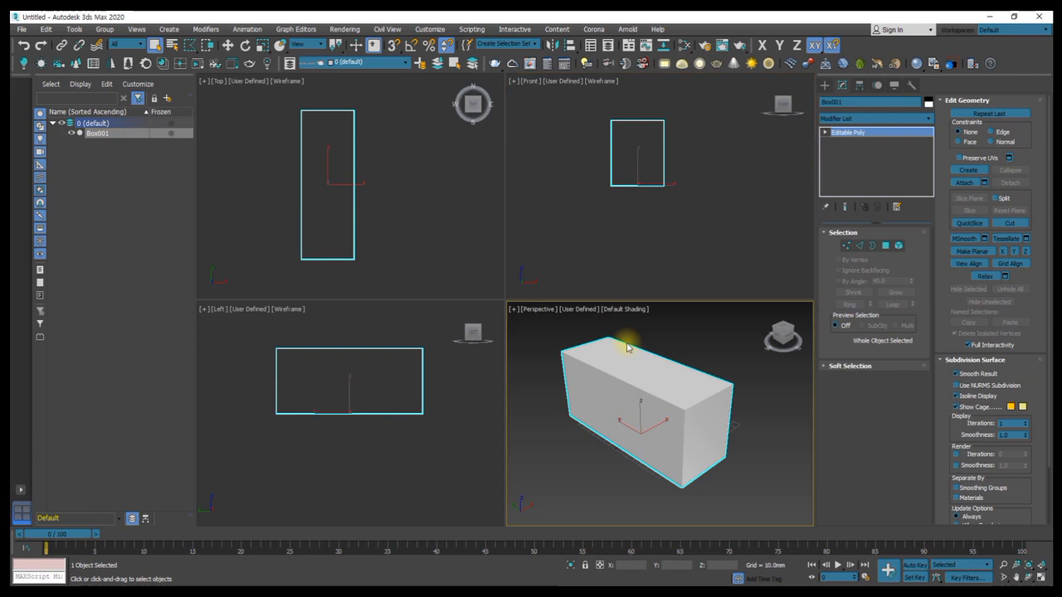
{"action": "left_click", "coordinate": [156, 46]}
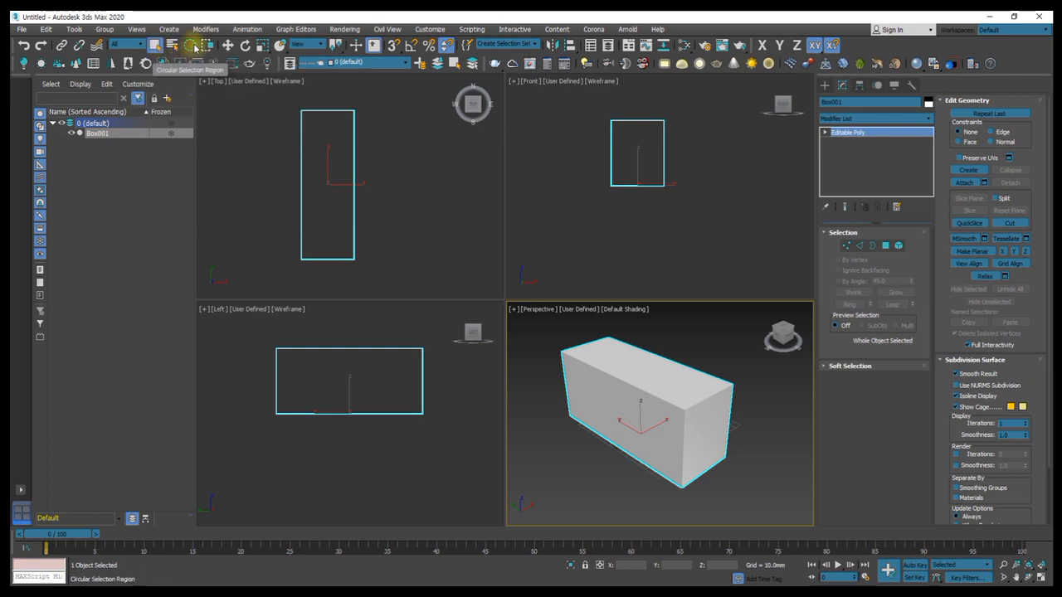
Step: Set the selection region shape to rectangular and clear the selection of the box
{"action": "mouse_move", "coordinate": [190, 45]}
{"action": "left_mouse_down"}
{"action": "mouse_move", "coordinate": [191, 98]}
{"action": "mouse_move", "coordinate": [190, 62]}
{"action": "left_mouse_up"}
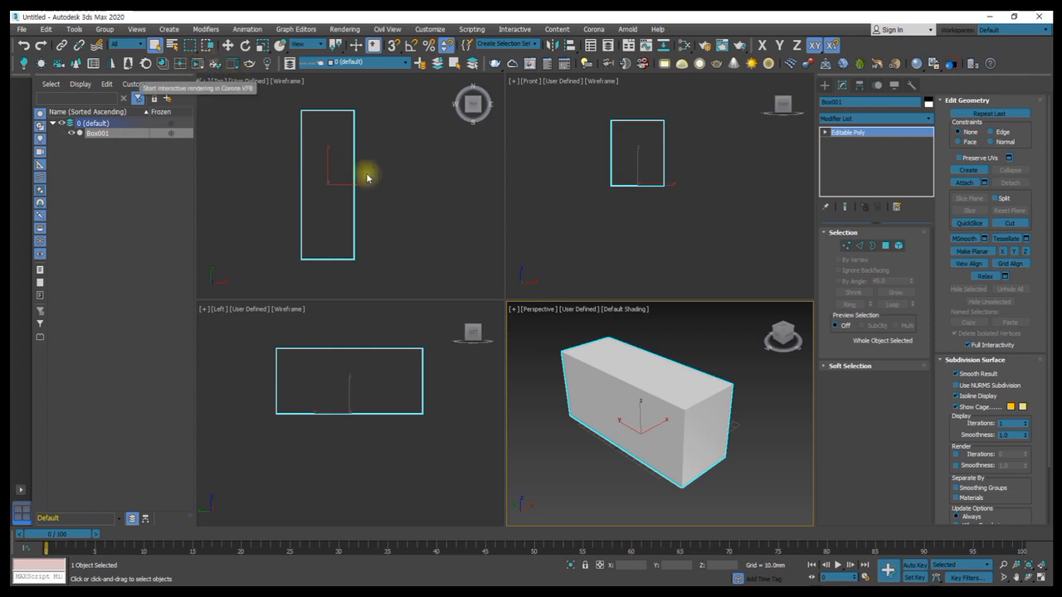
{"action": "mouse_move", "coordinate": [190, 45]}
{"action": "left_mouse_down"}
{"action": "mouse_move", "coordinate": [194, 98]}
{"action": "mouse_move", "coordinate": [191, 66]}
{"action": "left_mouse_up"}
{"action": "left_click", "coordinate": [338, 180]}
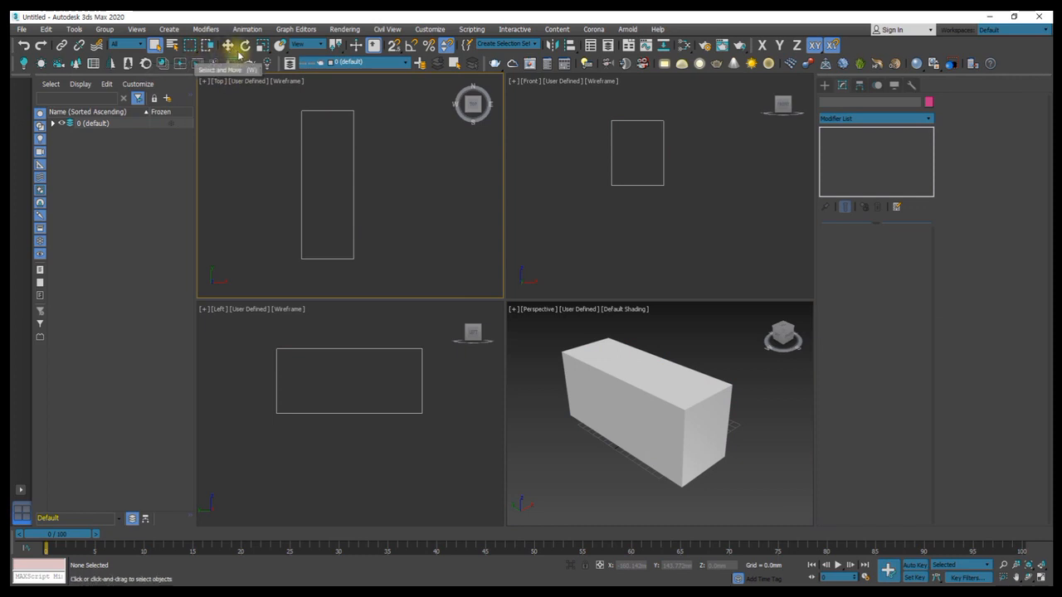
Step: Open the keyboard shortcut customization and look up which action the hotkey Q is assigned to
{"action": "left_click", "coordinate": [414, 33]}
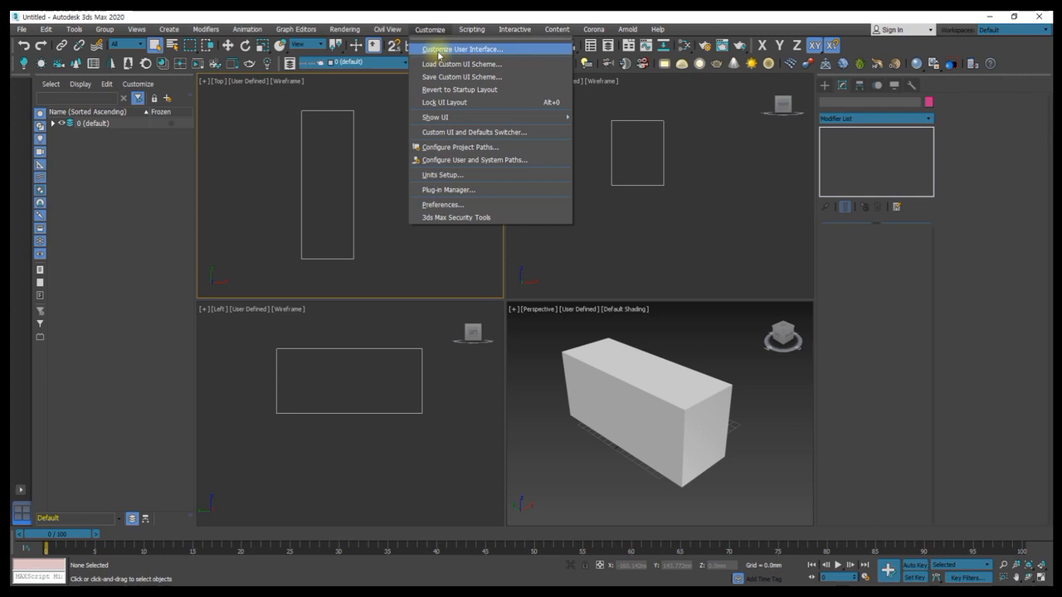
{"action": "left_click", "coordinate": [427, 52]}
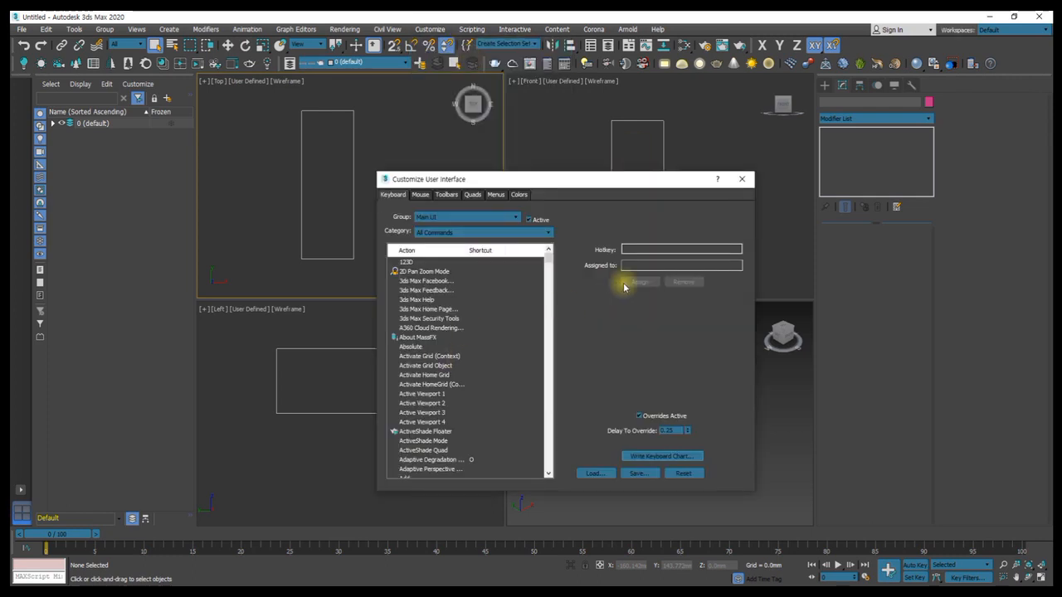
{"action": "left_click", "coordinate": [643, 250]}
{"action": "key", "text": "q"}
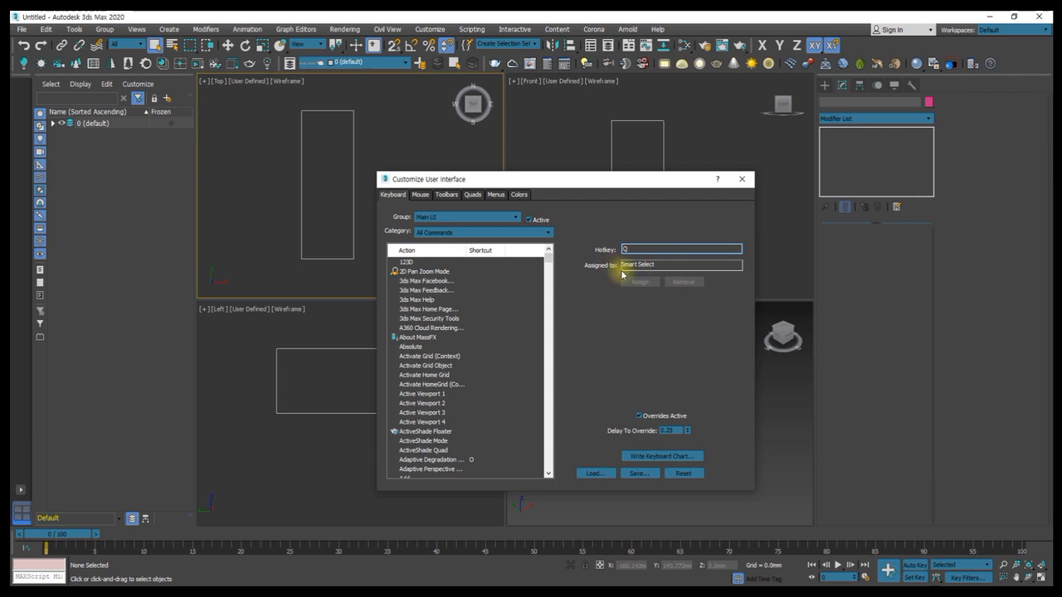
Step: Assign the hotkey Q to the Select Object action in the Main UI group and close the customization dialog
{"action": "left_click", "coordinate": [419, 355]}
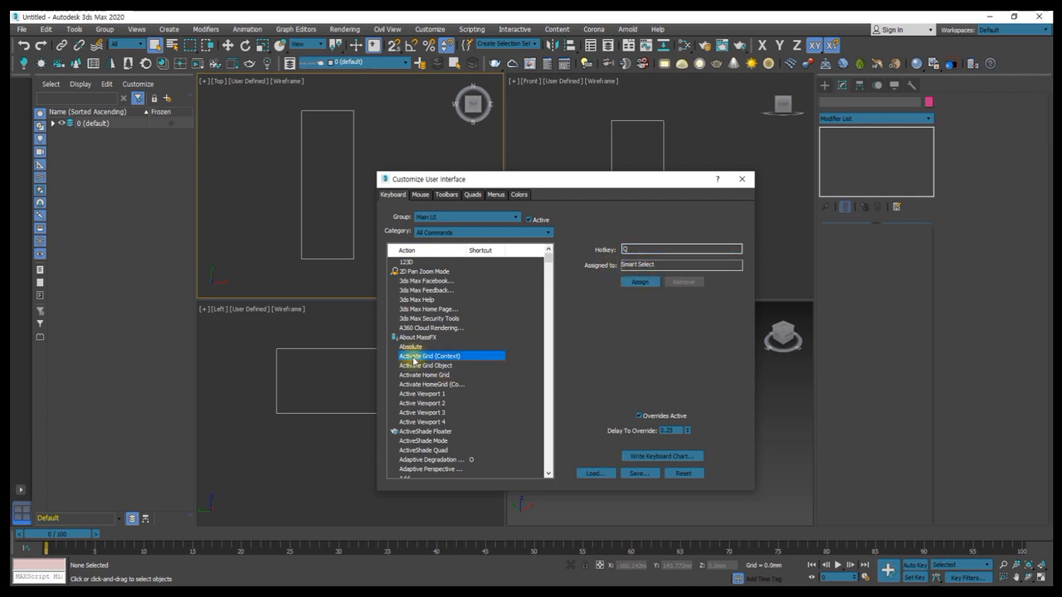
{"action": "left_click", "coordinate": [419, 365]}
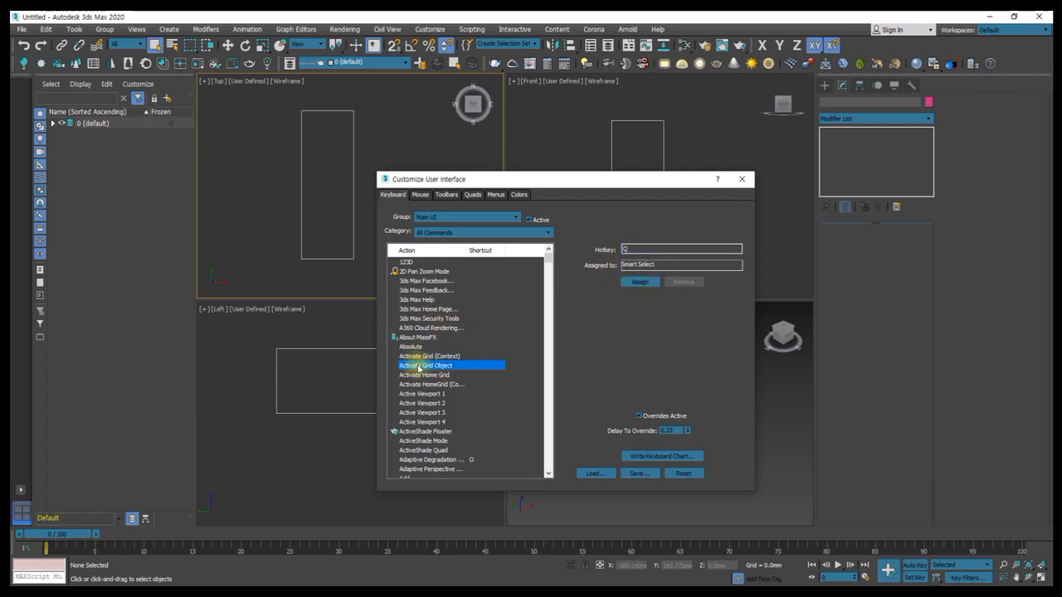
{"action": "type", "text": "sel"}
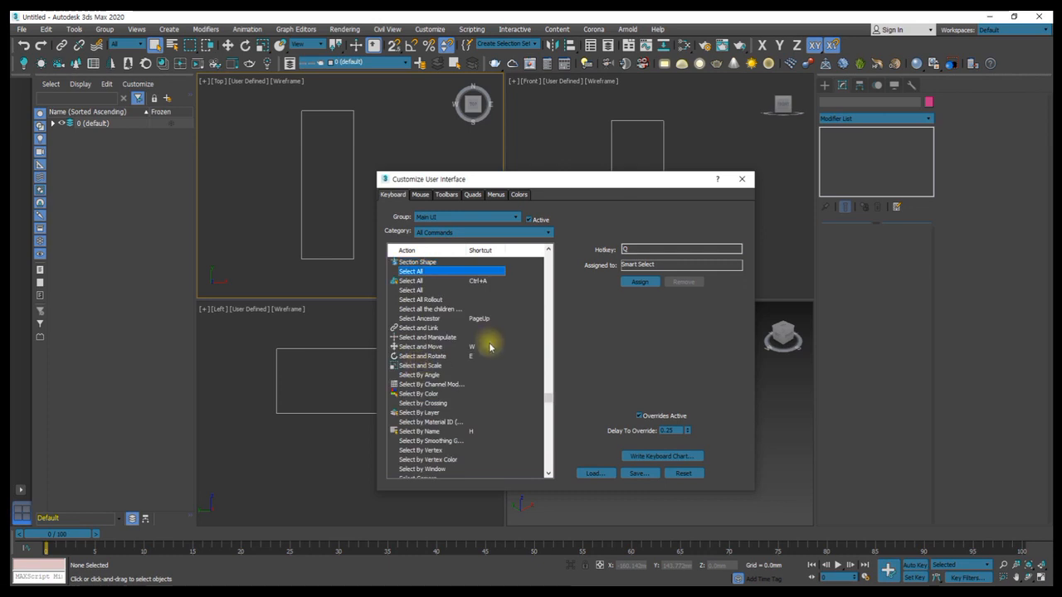
{"action": "scroll", "coordinate": [442, 375], "scroll_direction": "down", "scroll_amount": 5}
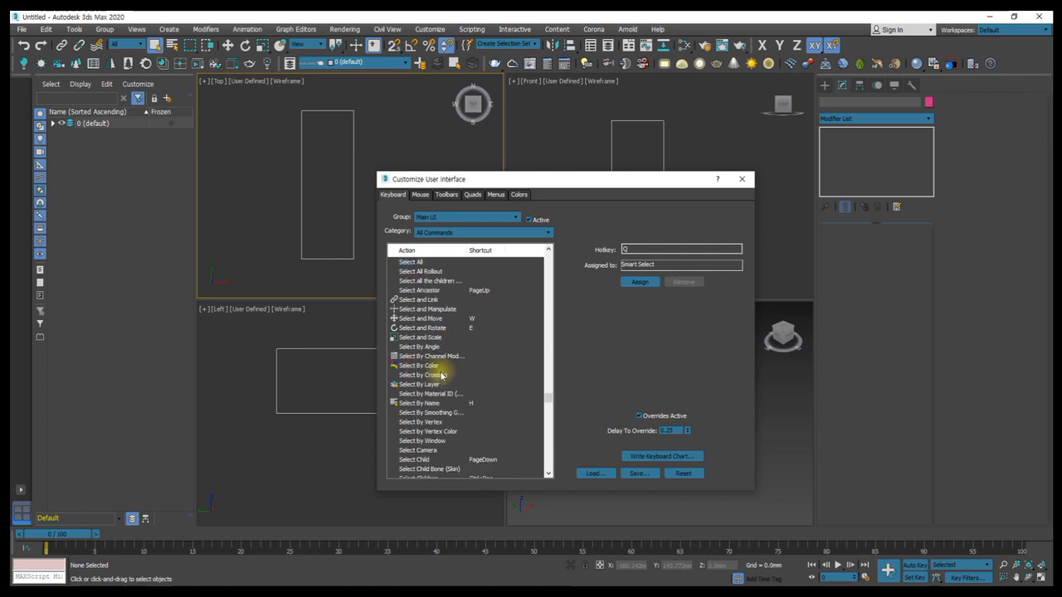
{"action": "scroll", "coordinate": [442, 379], "scroll_direction": "down", "scroll_amount": 6}
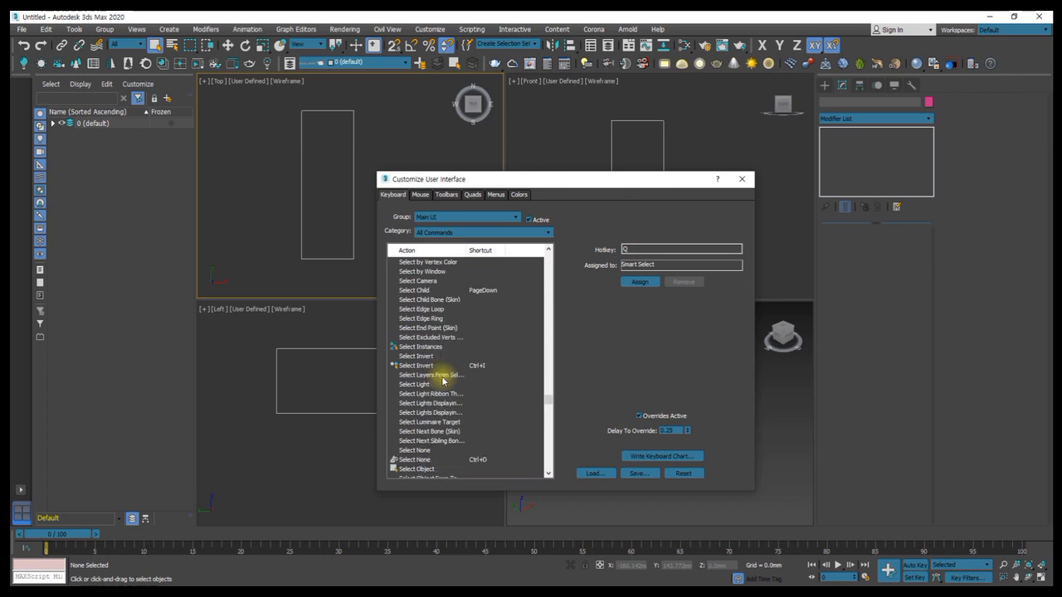
{"action": "left_click", "coordinate": [424, 385]}
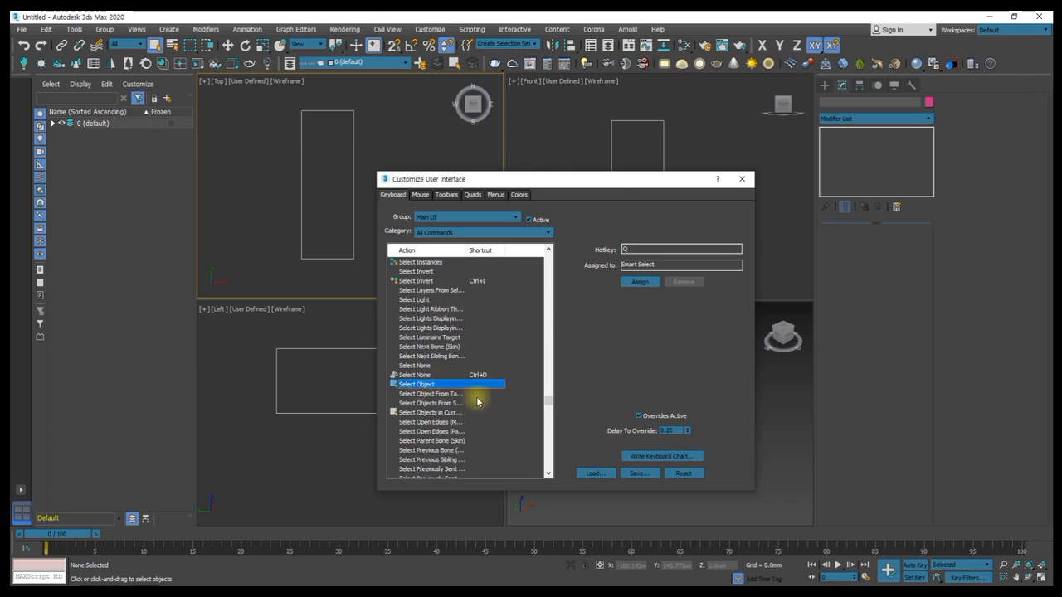
{"action": "left_click", "coordinate": [659, 248]}
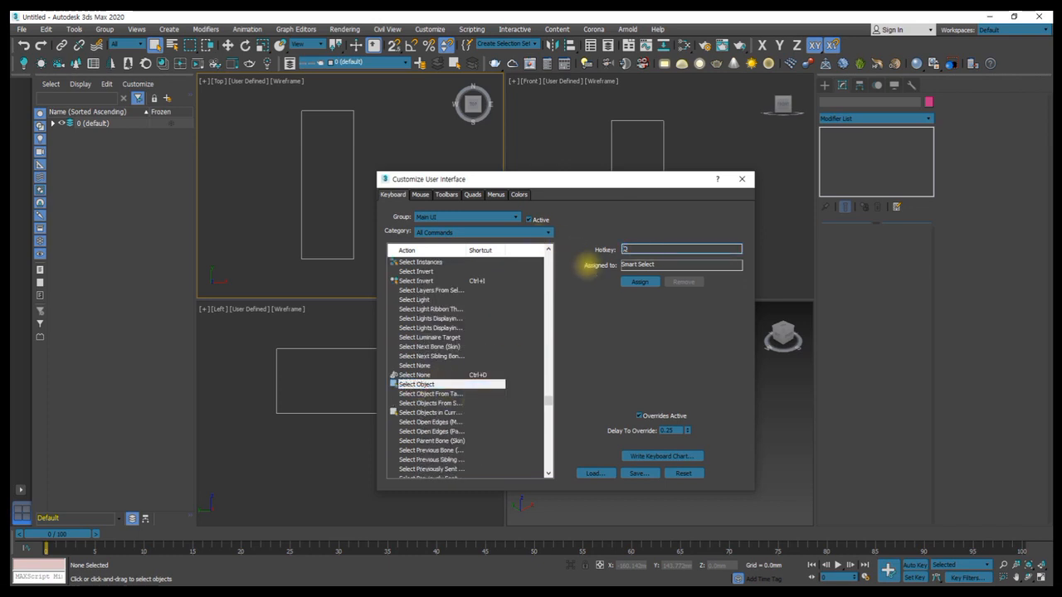
{"action": "left_click", "coordinate": [639, 283]}
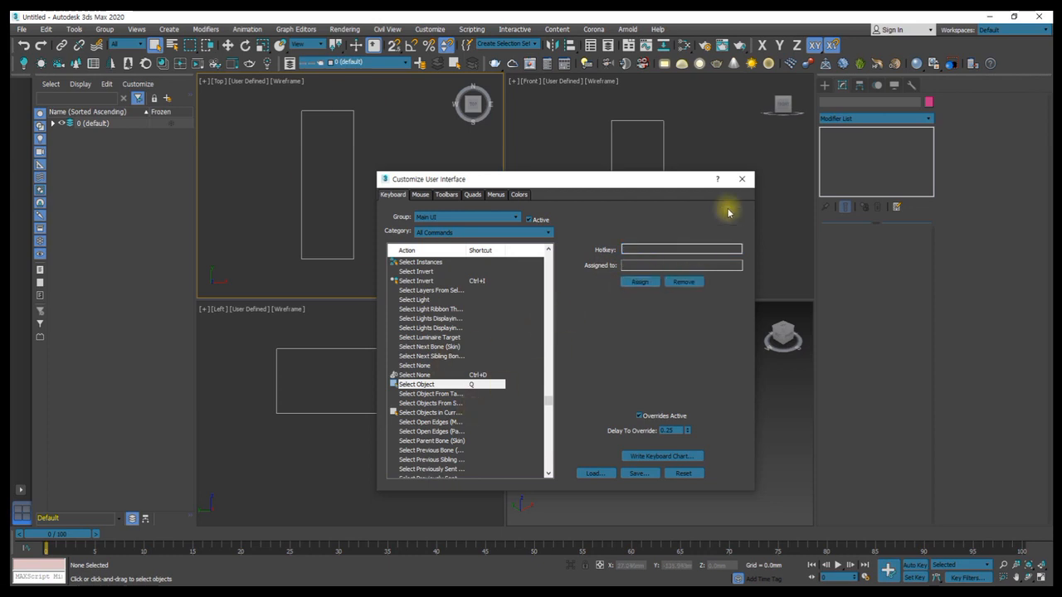
{"action": "left_click", "coordinate": [743, 180]}
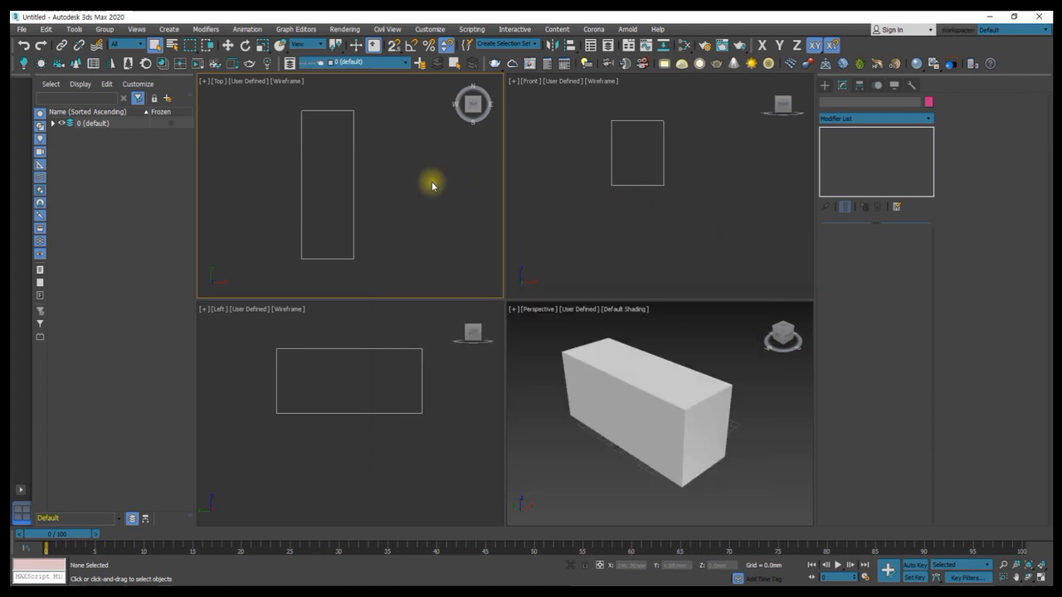
Step: Test the Q shortcut by alternating between Move and Select Object on the box, and region-select the box in the Top view
{"action": "key", "text": "w"}
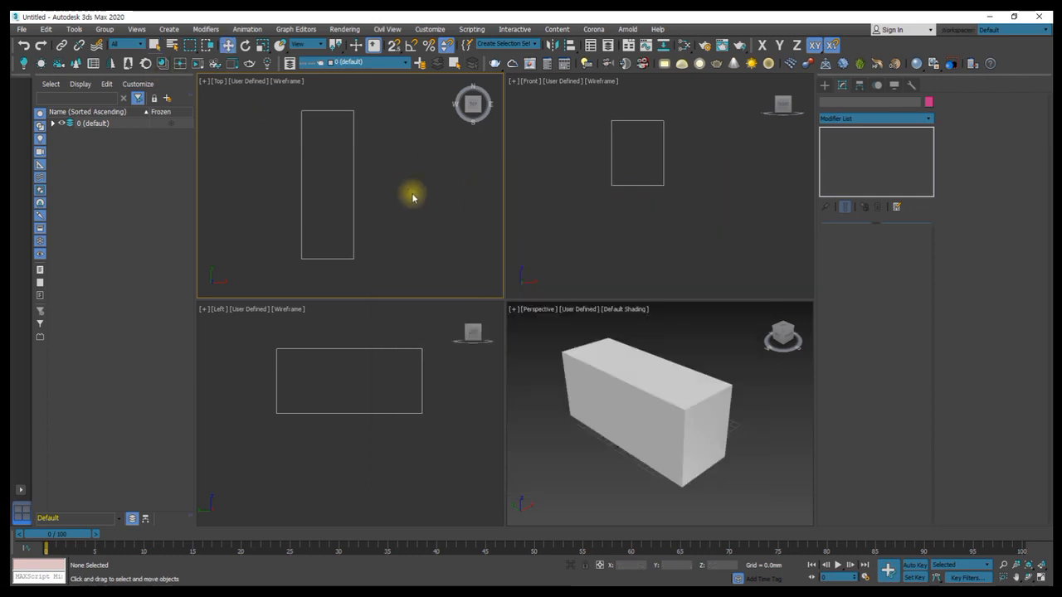
{"action": "key", "text": "q"}
{"action": "key", "text": "w"}
{"action": "left_click", "coordinate": [644, 408]}
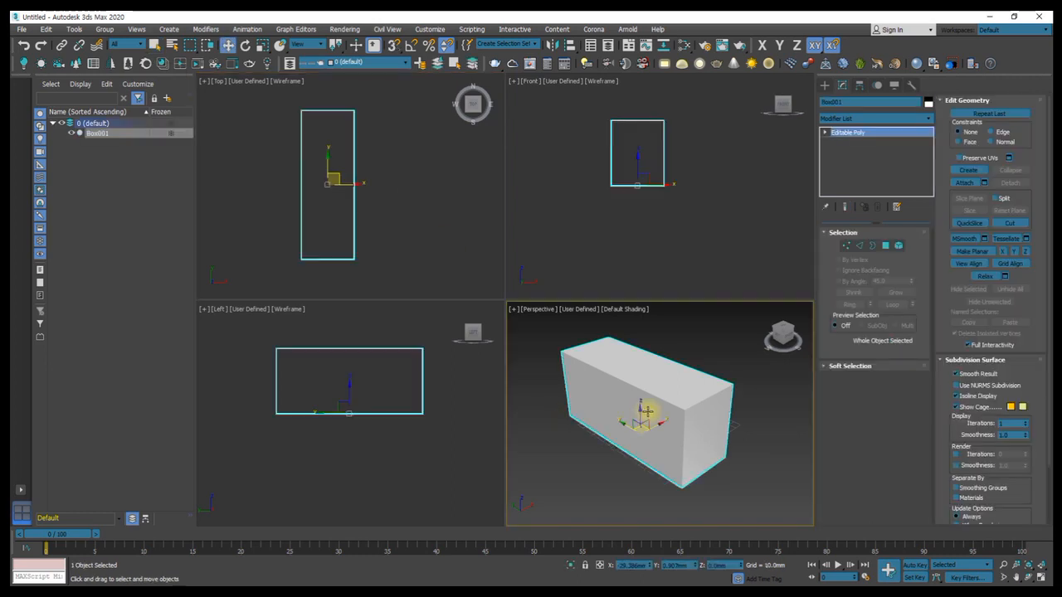
{"action": "key", "text": "q"}
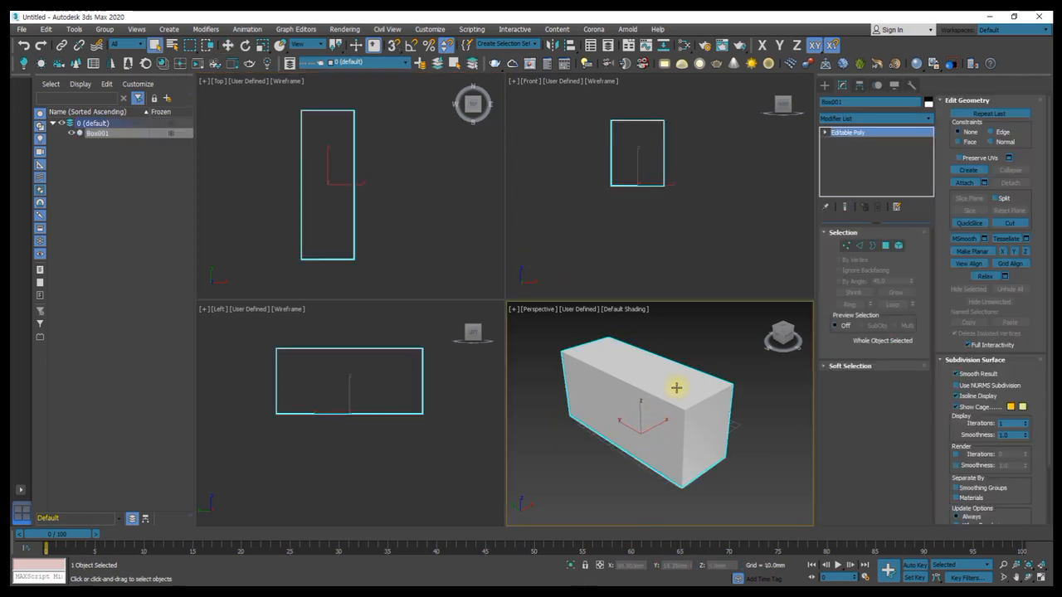
{"action": "left_click_drag", "start_coordinate": [255, 108], "coordinate": [439, 291]}
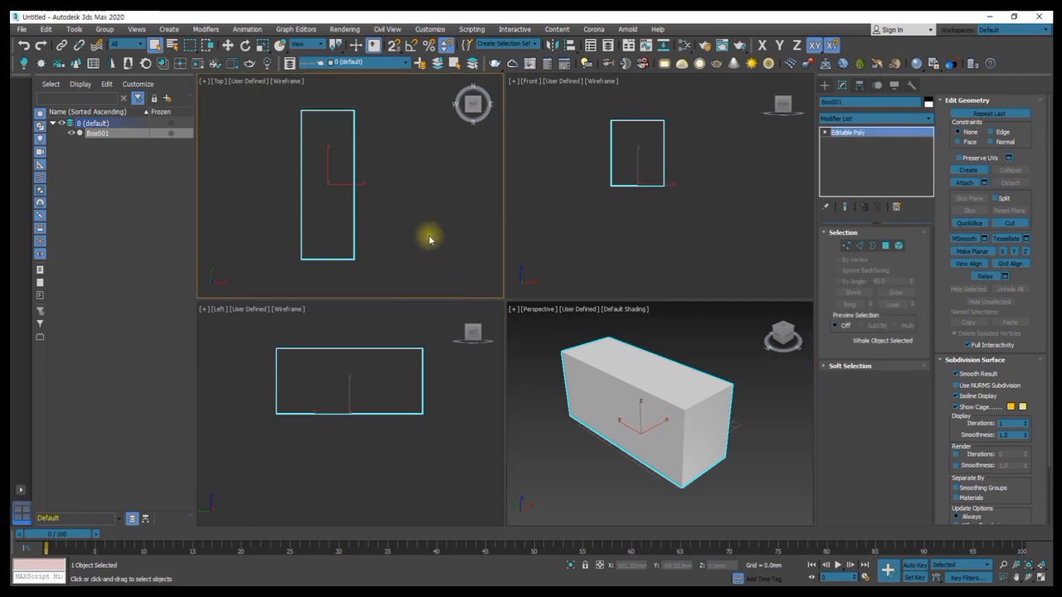
{"action": "left_click", "coordinate": [155, 45]}
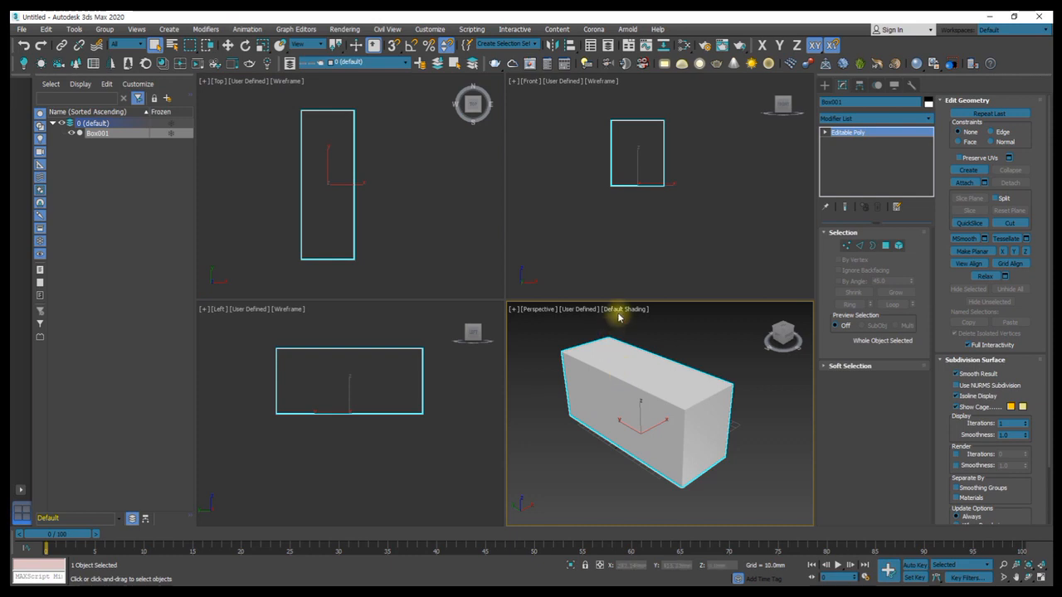
Step: Open Units Setup and review the metric display unit options, keeping Millimeters
{"action": "left_click", "coordinate": [430, 30]}
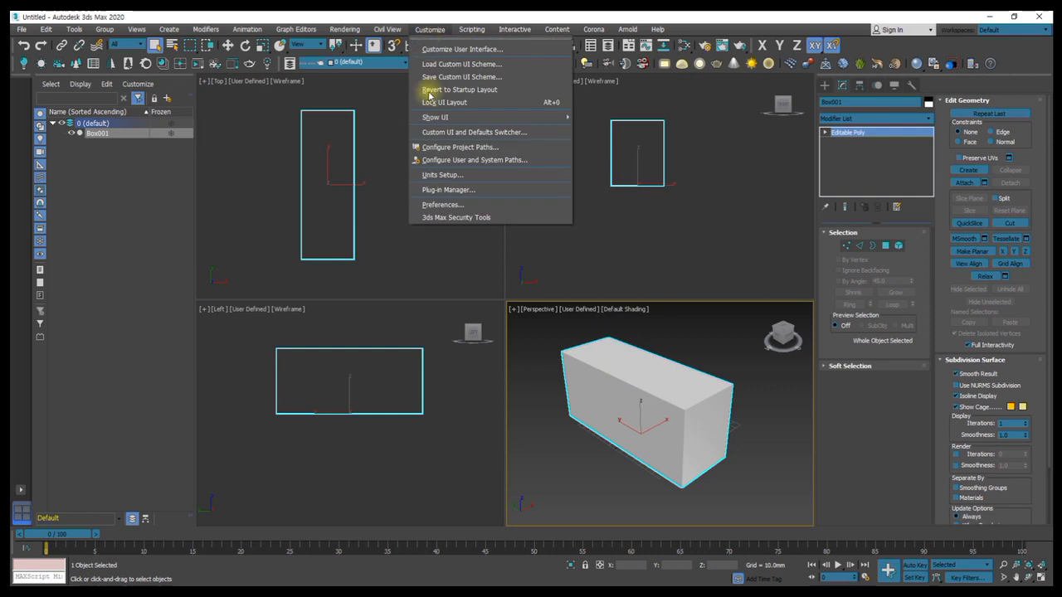
{"action": "left_click", "coordinate": [433, 175]}
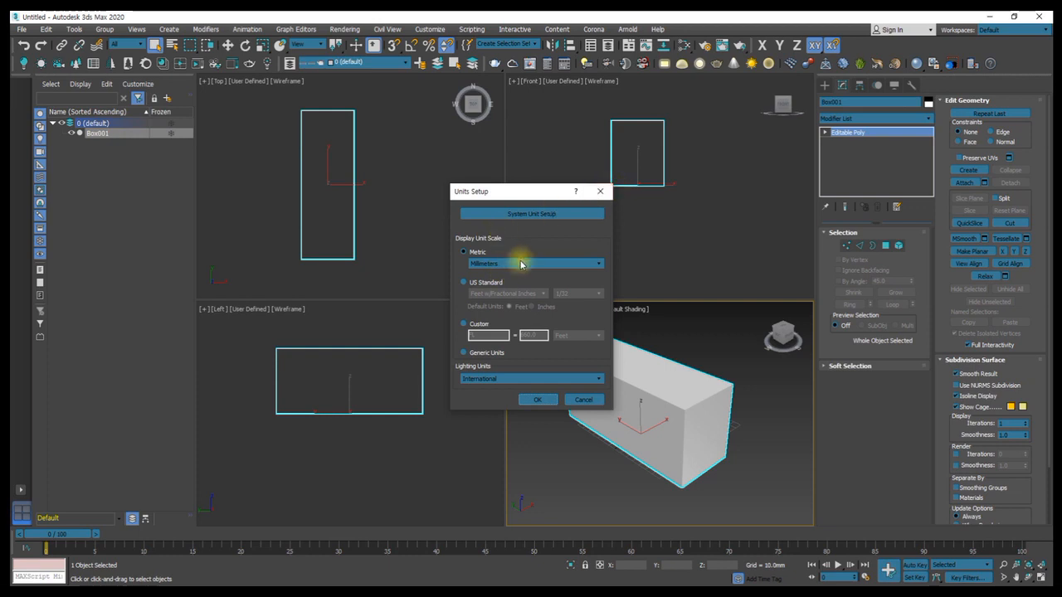
{"action": "left_click", "coordinate": [506, 266]}
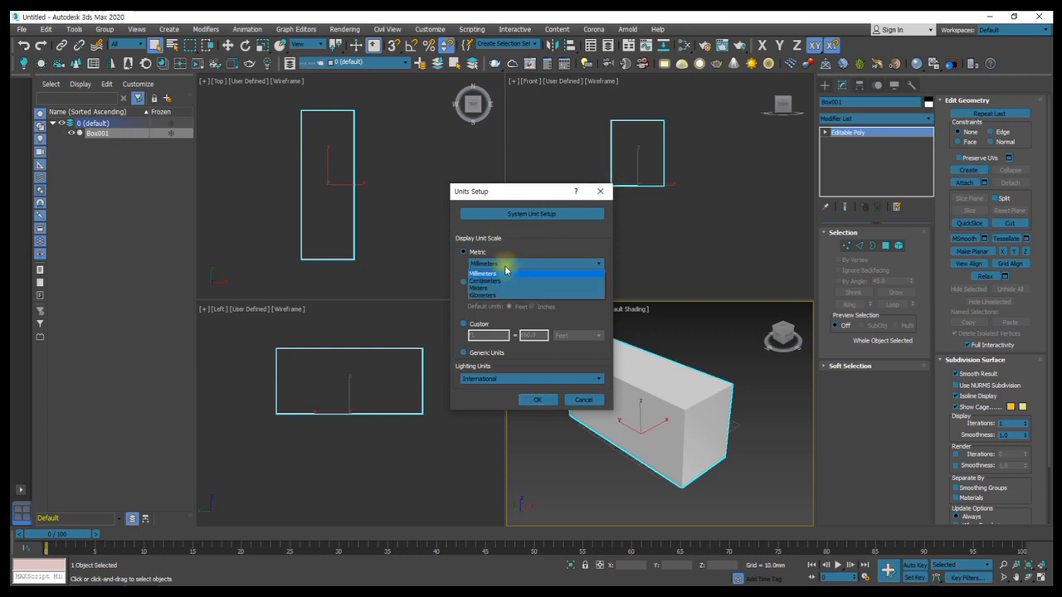
{"action": "left_click", "coordinate": [539, 238]}
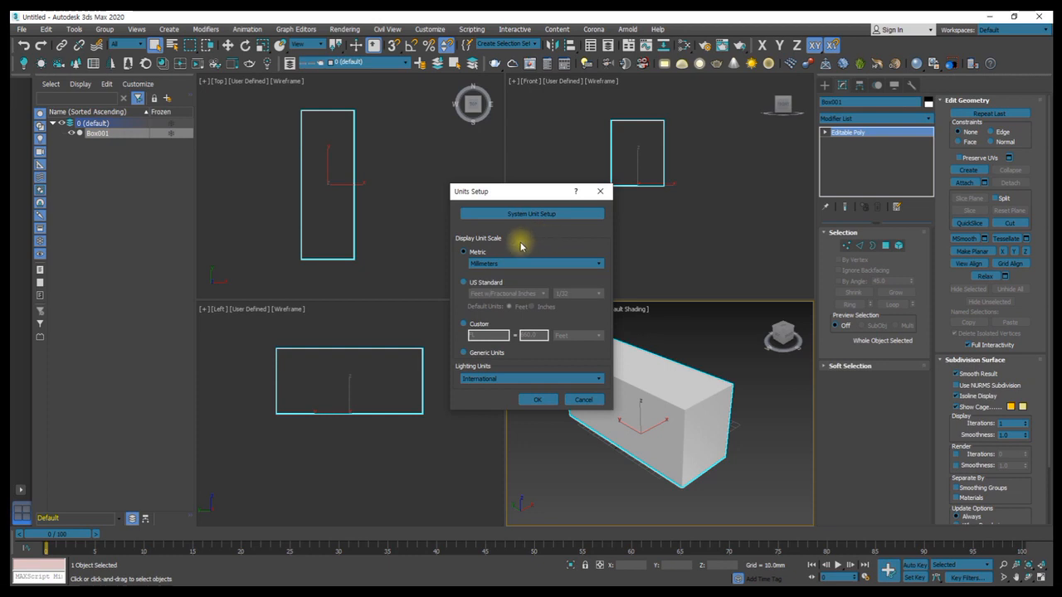
{"action": "left_click_drag", "start_coordinate": [512, 191], "coordinate": [638, 186]}
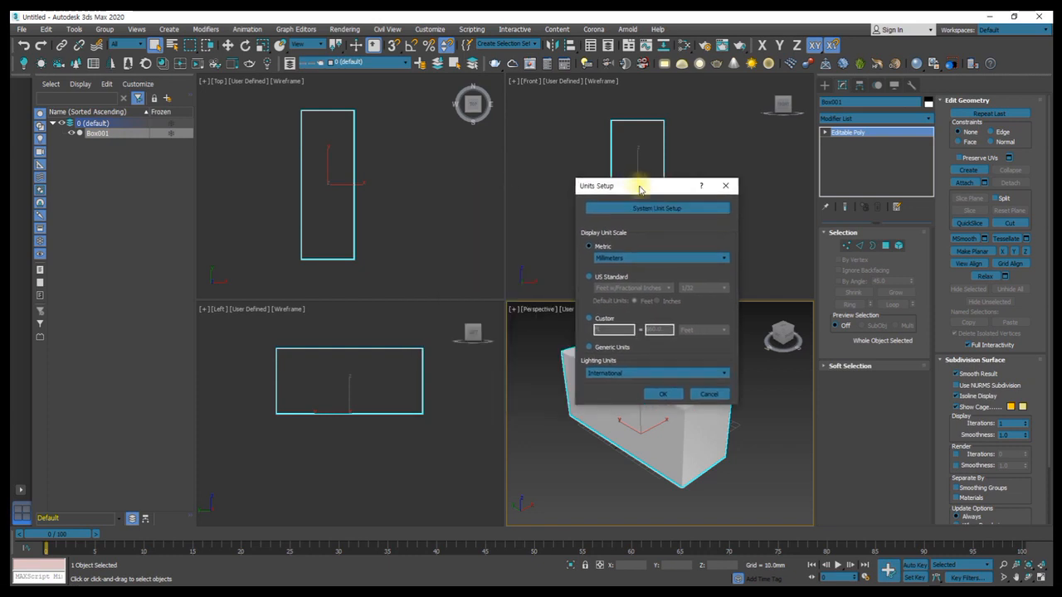
{"action": "left_click", "coordinate": [631, 258]}
{"action": "left_click", "coordinate": [641, 241]}
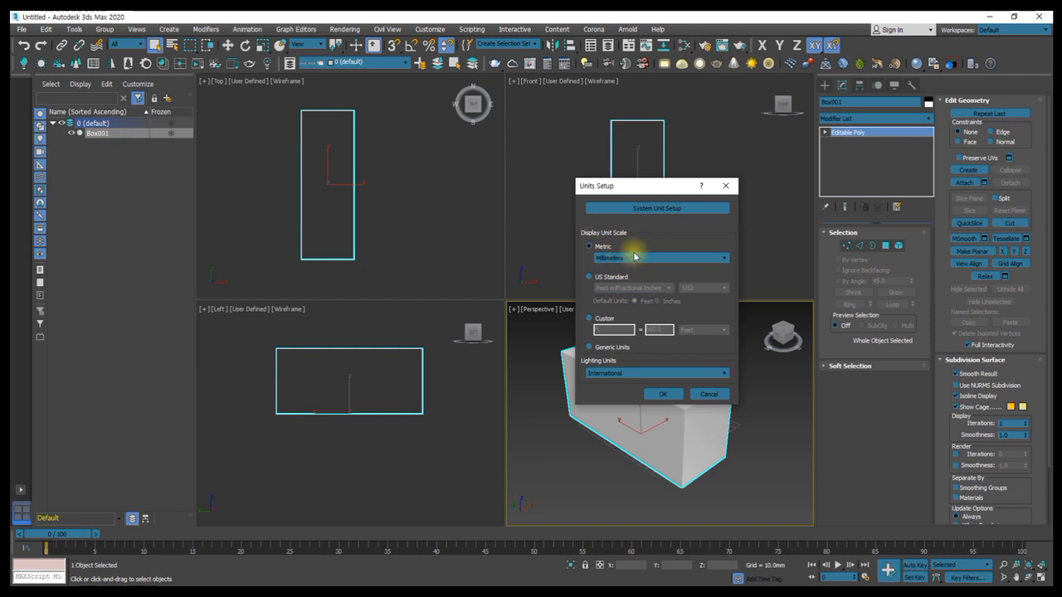
Step: Check the system unit scale in System Unit Setup and accept the unit settings
{"action": "left_click", "coordinate": [651, 212]}
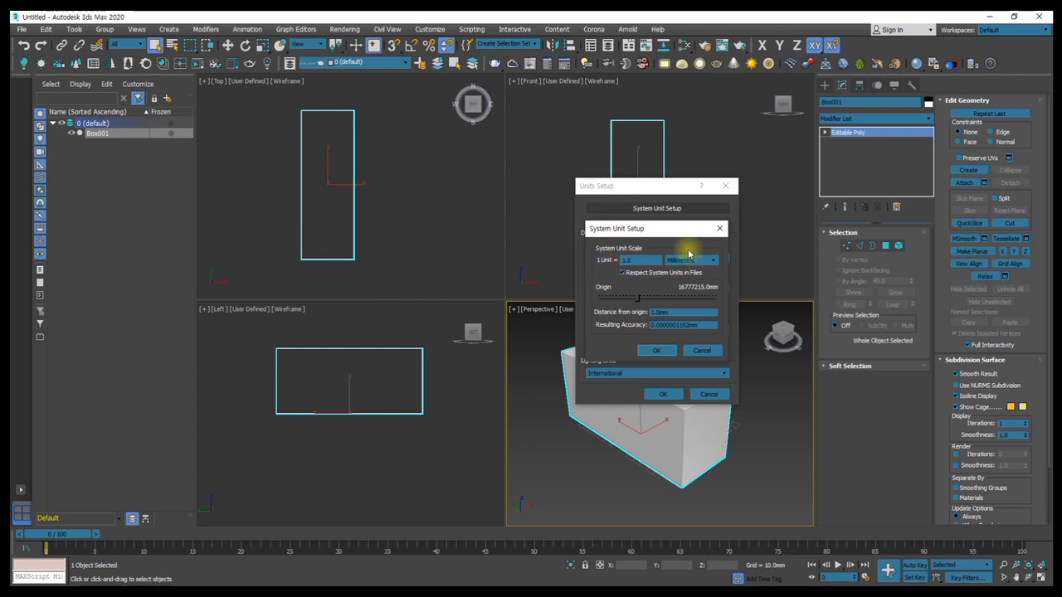
{"action": "left_click", "coordinate": [655, 349]}
{"action": "left_click", "coordinate": [663, 394]}
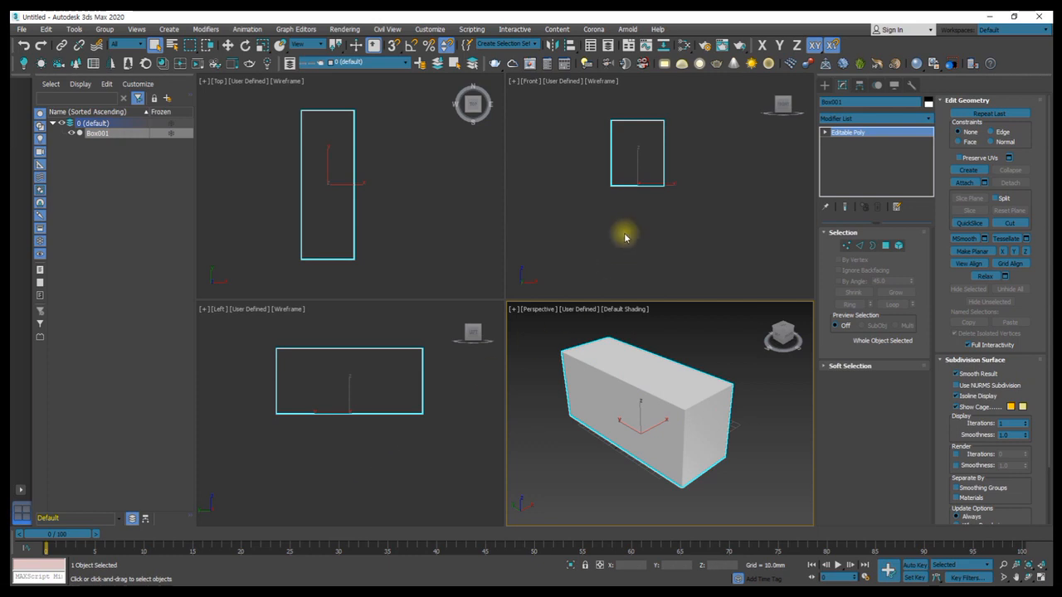
Step: Reset the scene without saving the changes and confirm the reset
{"action": "left_click", "coordinate": [23, 31]}
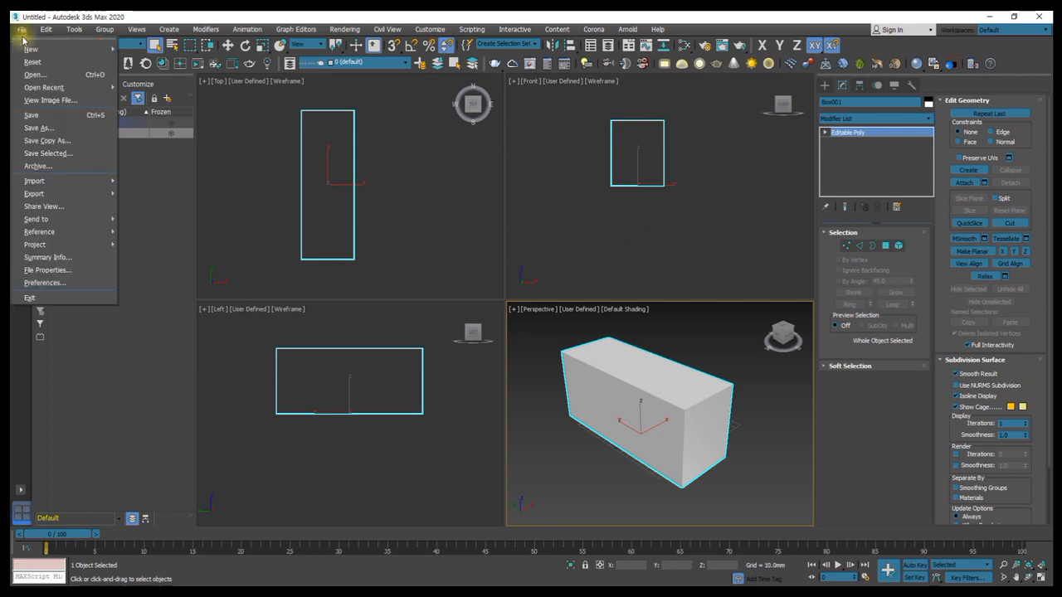
{"action": "left_click", "coordinate": [37, 63]}
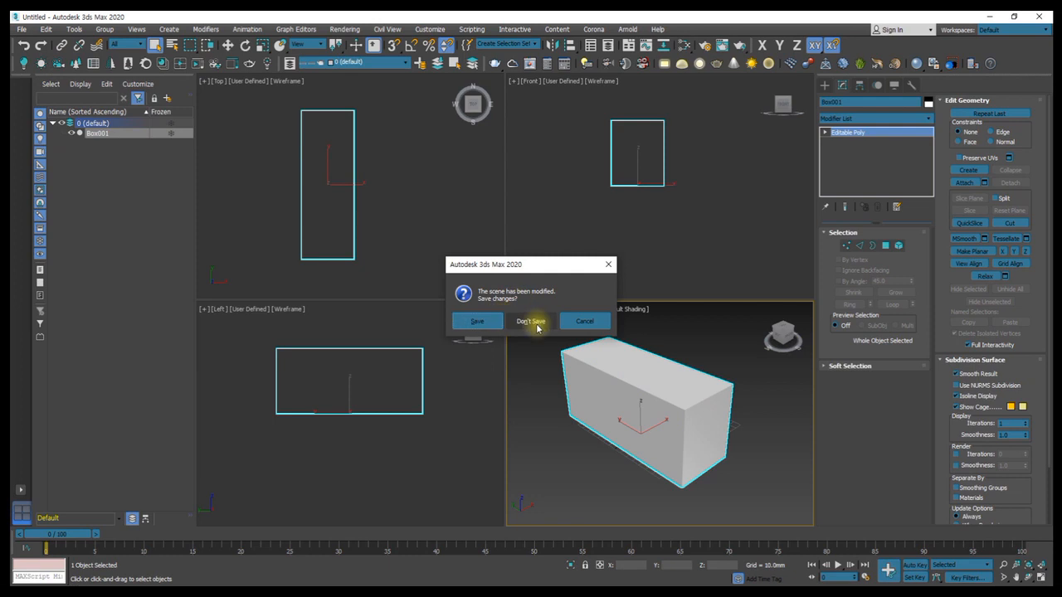
{"action": "left_click", "coordinate": [536, 325]}
{"action": "left_click", "coordinate": [501, 329]}
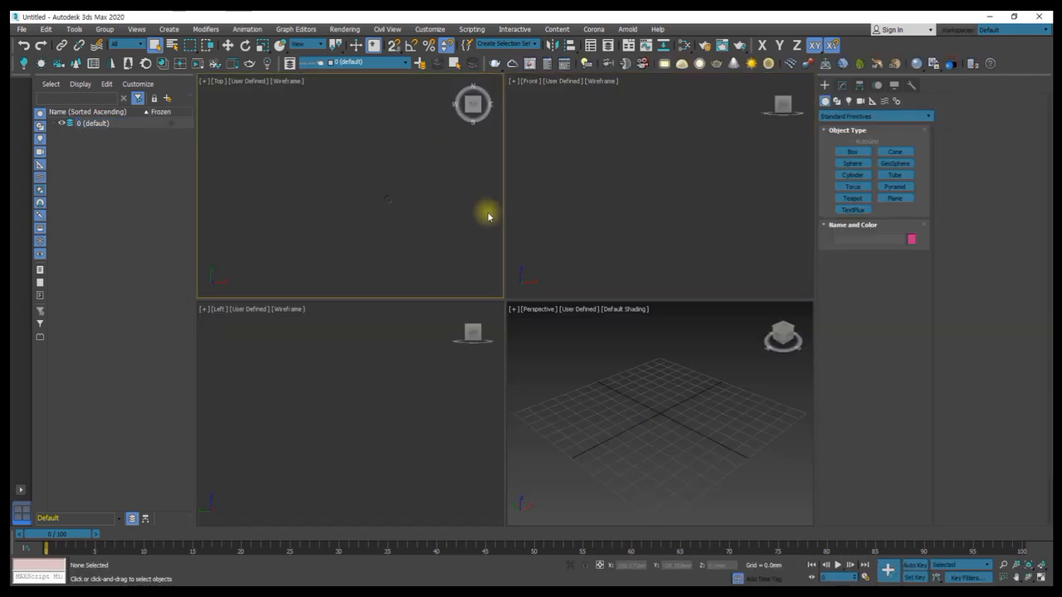
Step: Switch the renderer from Corona to V-Ray Next, update 3.1 in Render Setup and close the dialog
{"action": "left_click", "coordinate": [704, 47]}
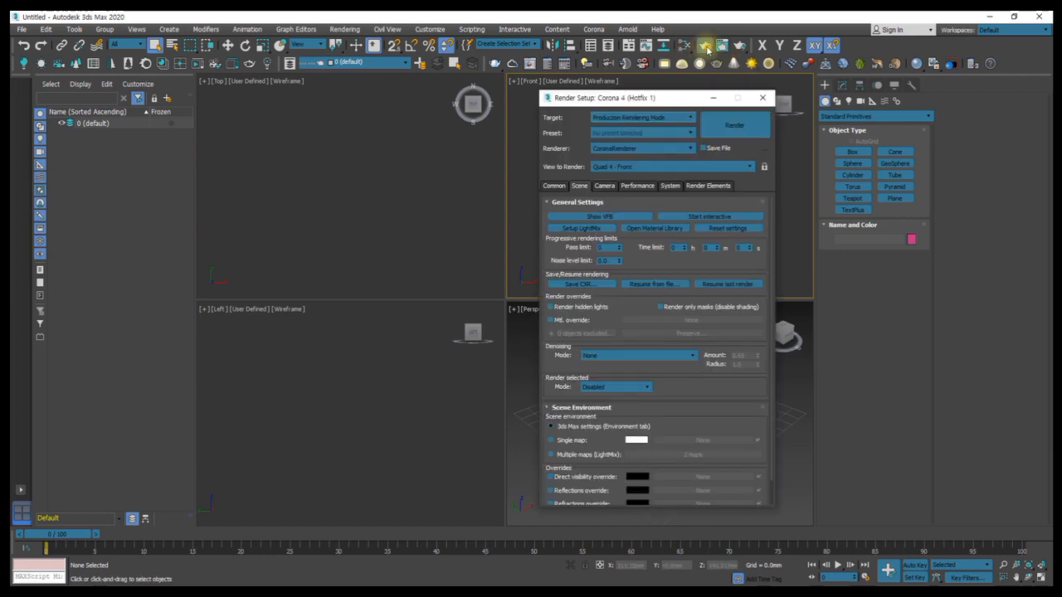
{"action": "left_click_drag", "start_coordinate": [605, 99], "coordinate": [675, 116]}
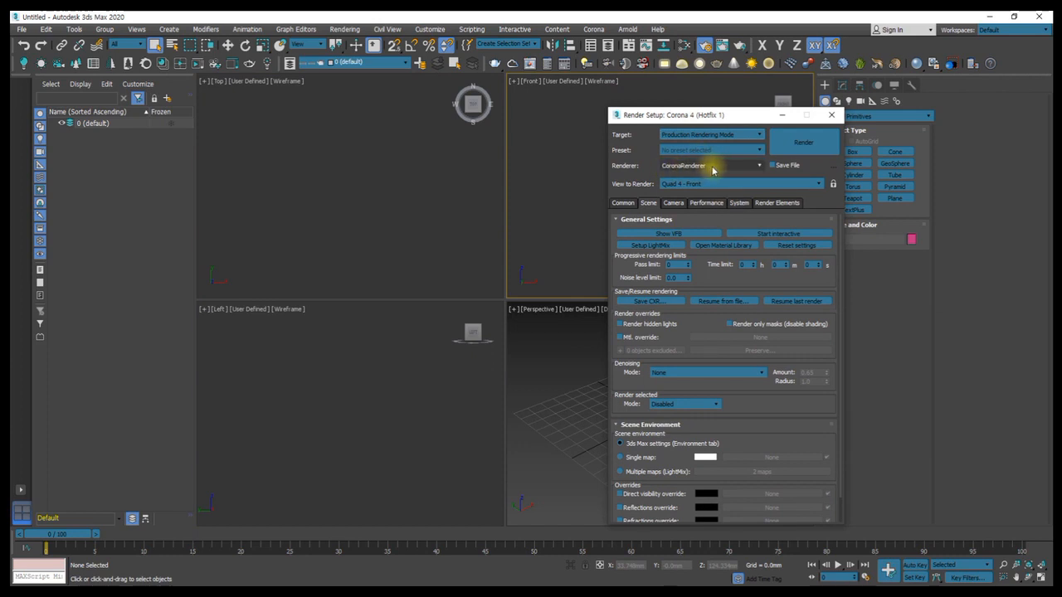
{"action": "left_click", "coordinate": [712, 166]}
{"action": "left_click", "coordinate": [711, 170]}
{"action": "left_click", "coordinate": [711, 170]}
{"action": "left_click", "coordinate": [712, 170]}
{"action": "left_click", "coordinate": [712, 170]}
{"action": "left_click", "coordinate": [711, 170]}
{"action": "left_click", "coordinate": [712, 170]}
{"action": "left_click", "coordinate": [712, 170]}
{"action": "left_click", "coordinate": [713, 170]}
{"action": "left_click", "coordinate": [663, 228]}
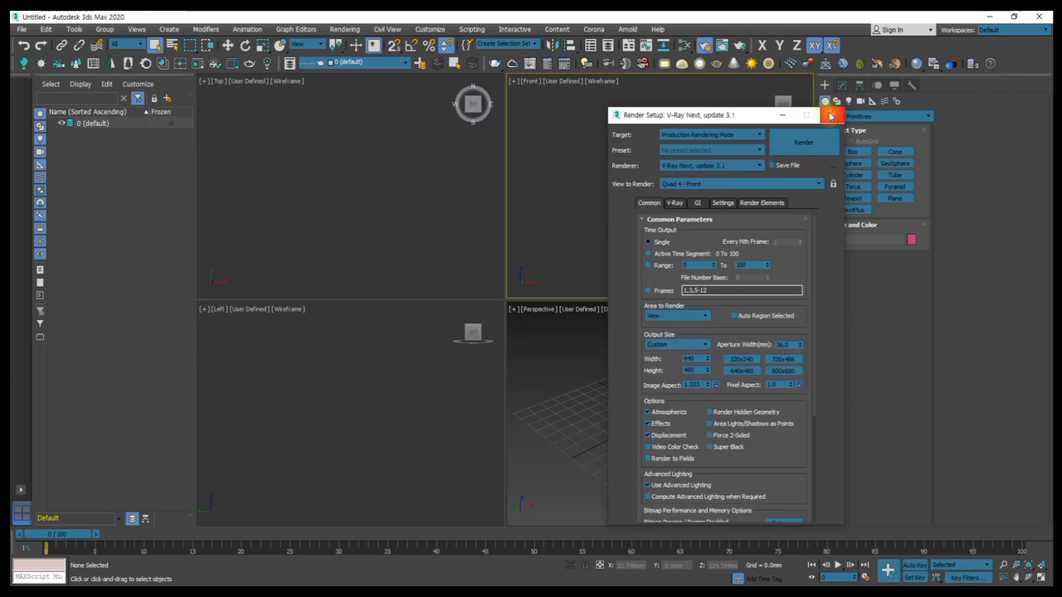
{"action": "left_click", "coordinate": [833, 116]}
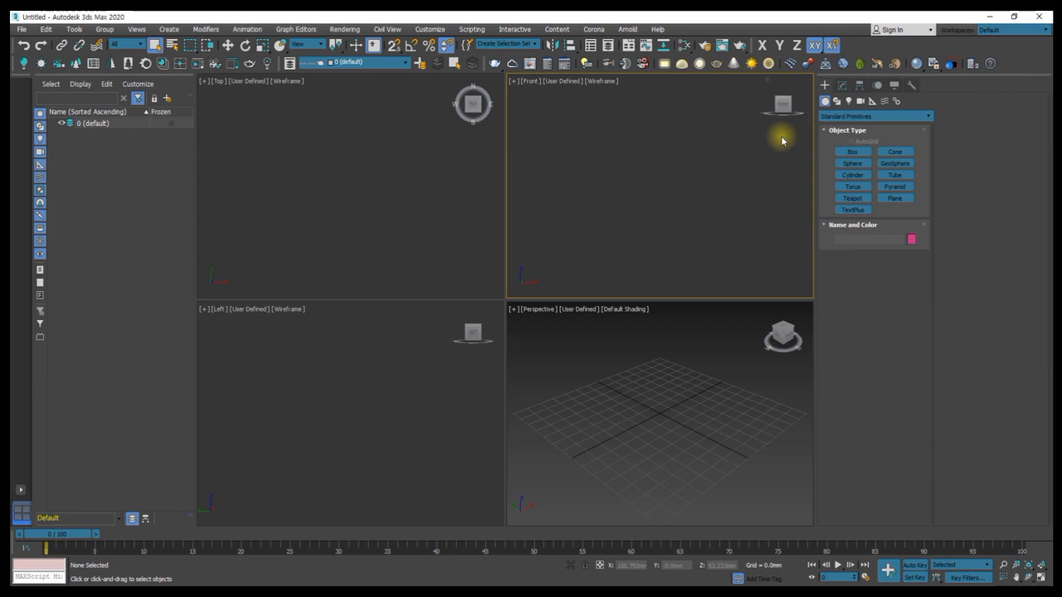
Step: Reopen Render Setup and review the list of available renderers, keeping V-Ray Next, update 3.1
{"action": "left_click", "coordinate": [705, 44]}
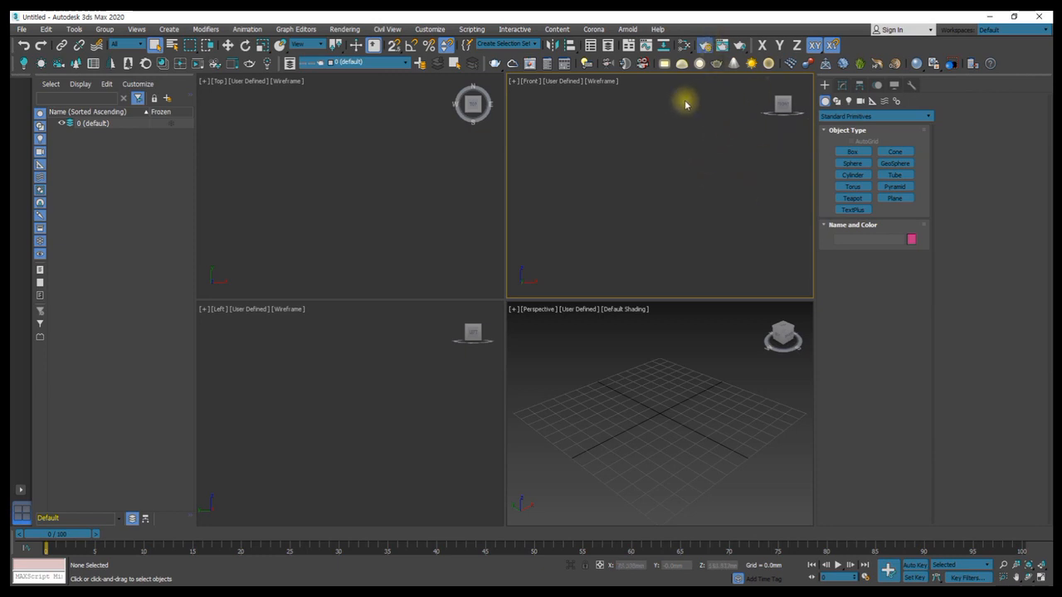
{"action": "left_click", "coordinate": [676, 165]}
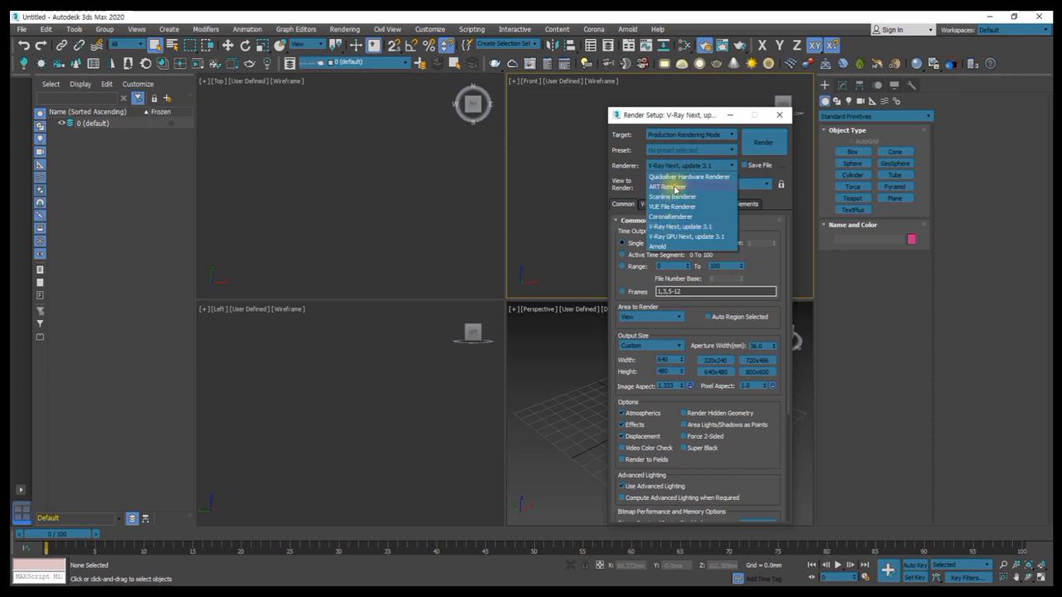
{"action": "left_click", "coordinate": [662, 105]}
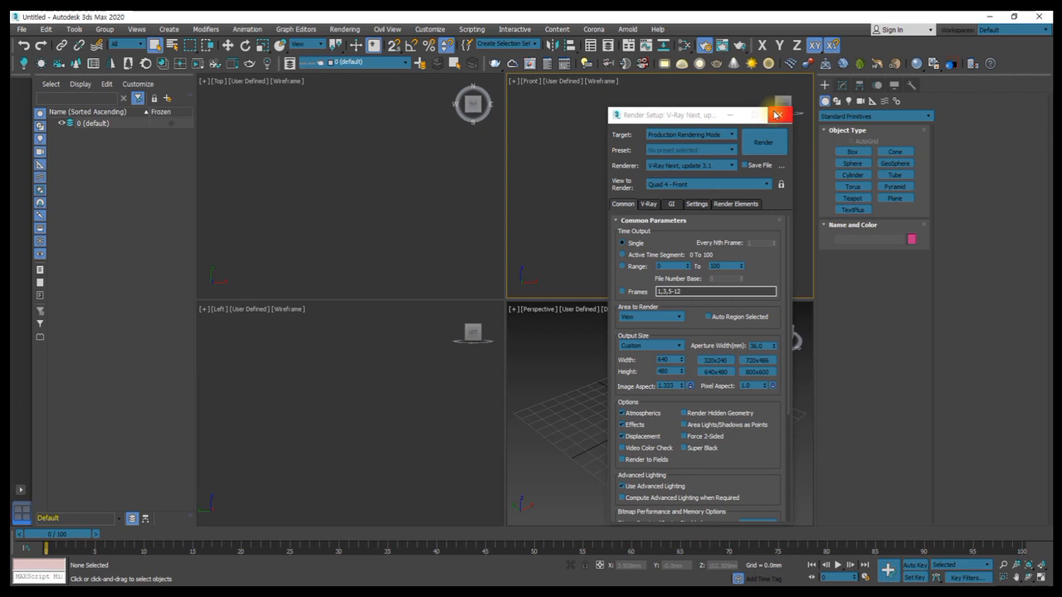
{"action": "left_click", "coordinate": [777, 115]}
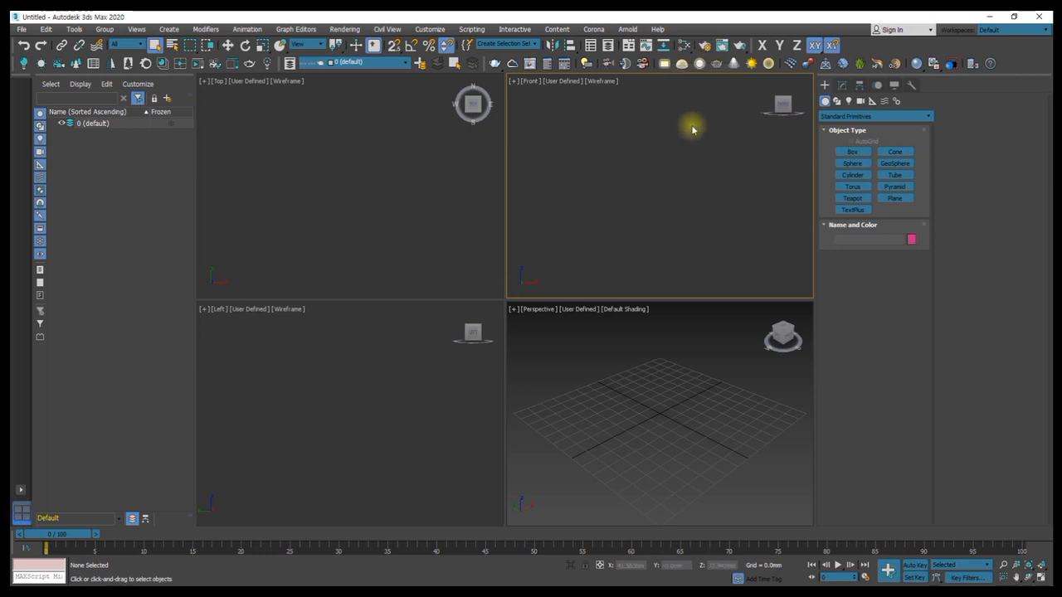
Step: Save the empty scene as maxstart in the scenes folder, replacing the existing file
{"action": "left_click", "coordinate": [22, 29]}
{"action": "left_click", "coordinate": [35, 128]}
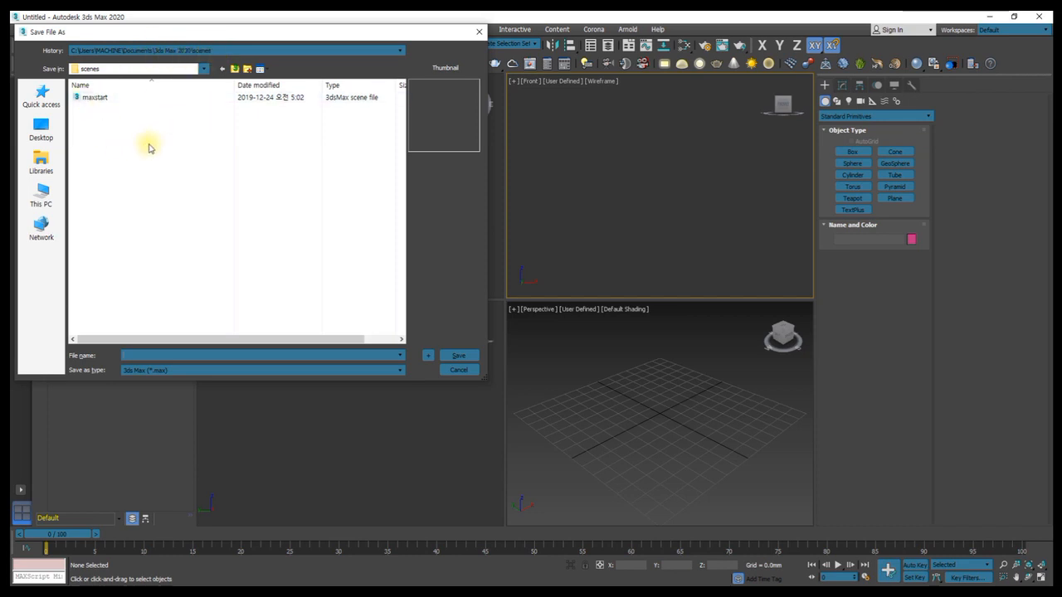
{"action": "left_click", "coordinate": [97, 97]}
{"action": "left_click", "coordinate": [467, 357]}
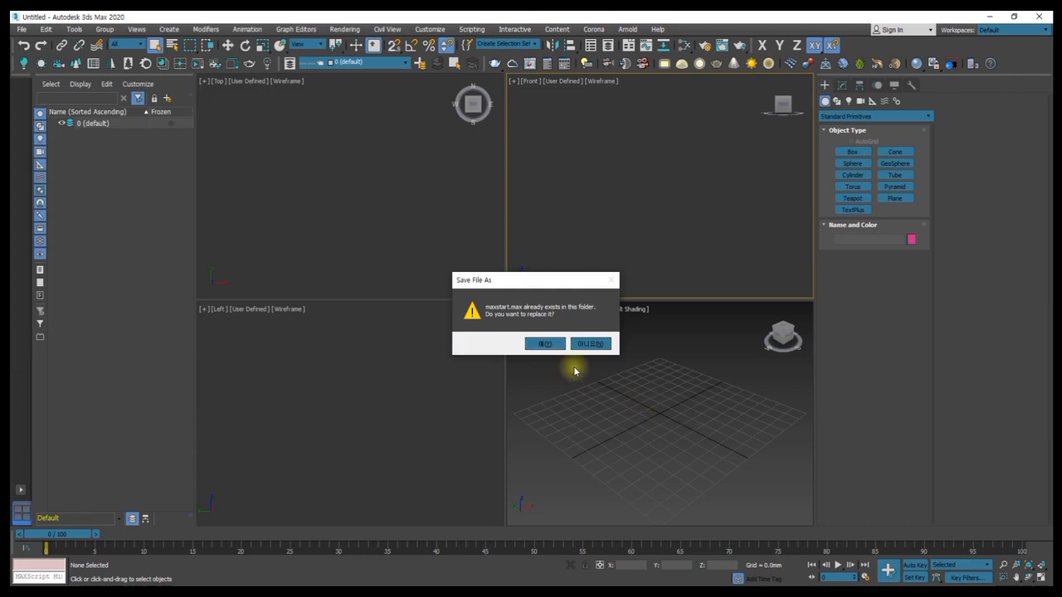
{"action": "left_click", "coordinate": [545, 345]}
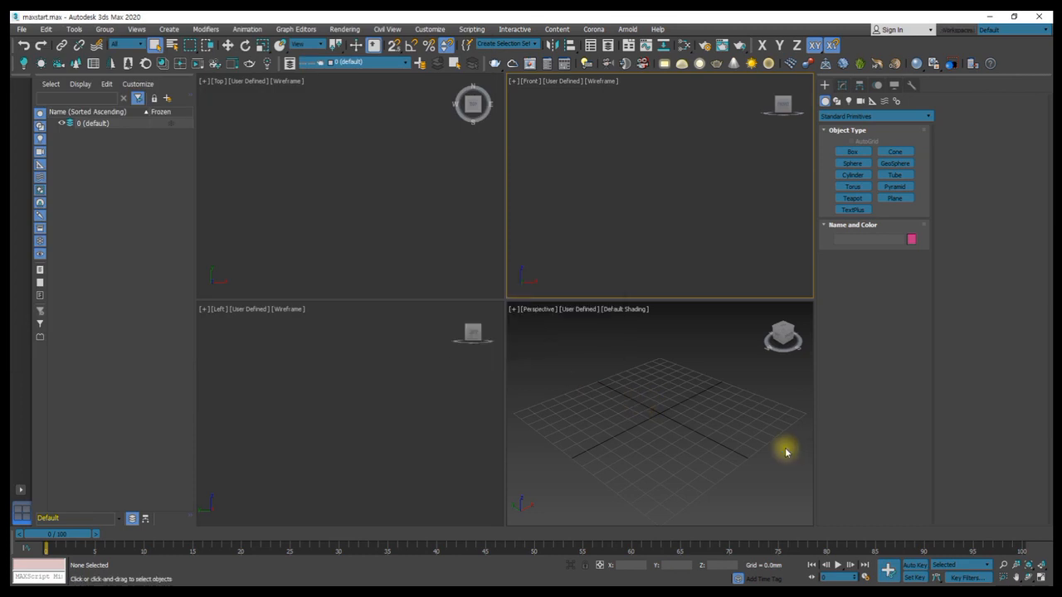
Step: Reset the scene and check in Render Setup which renderer the new scene uses
{"action": "left_click", "coordinate": [388, 353]}
{"action": "left_click", "coordinate": [20, 29]}
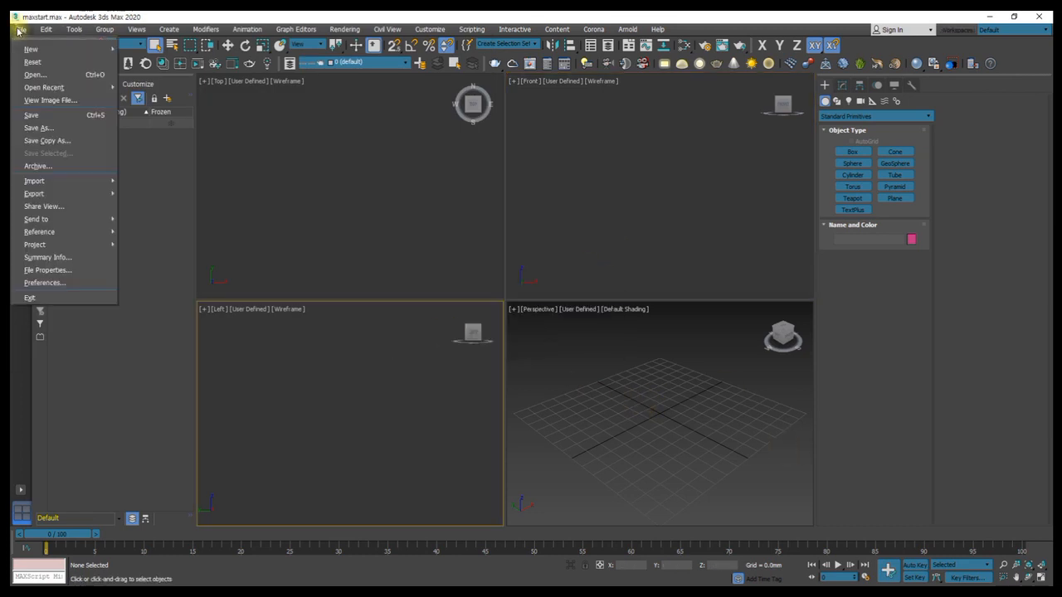
{"action": "left_click", "coordinate": [31, 62]}
{"action": "left_click", "coordinate": [500, 319]}
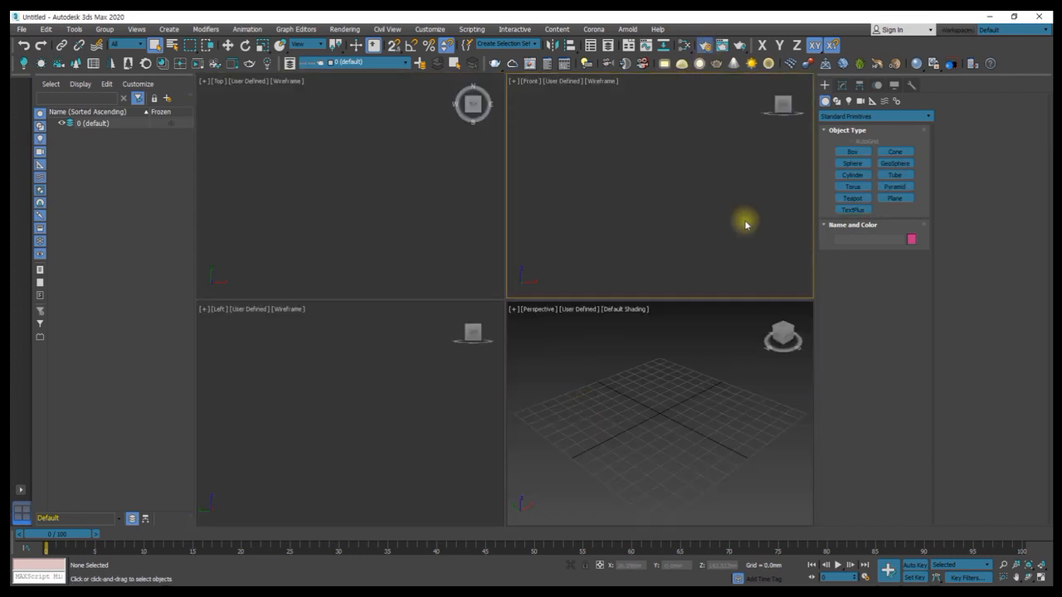
{"action": "key", "text": "F10"}
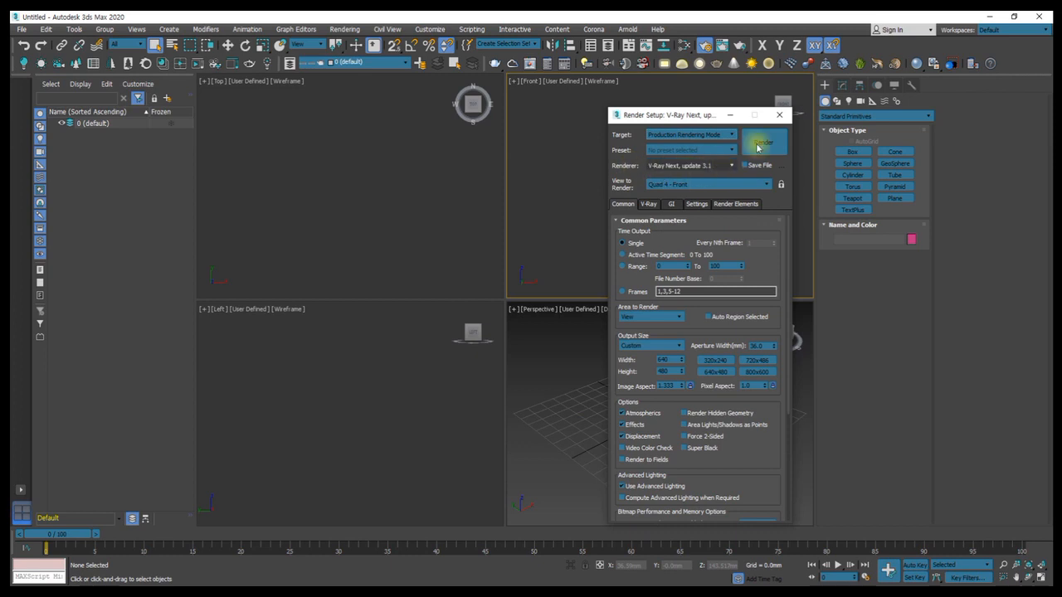
{"action": "left_click", "coordinate": [776, 118]}
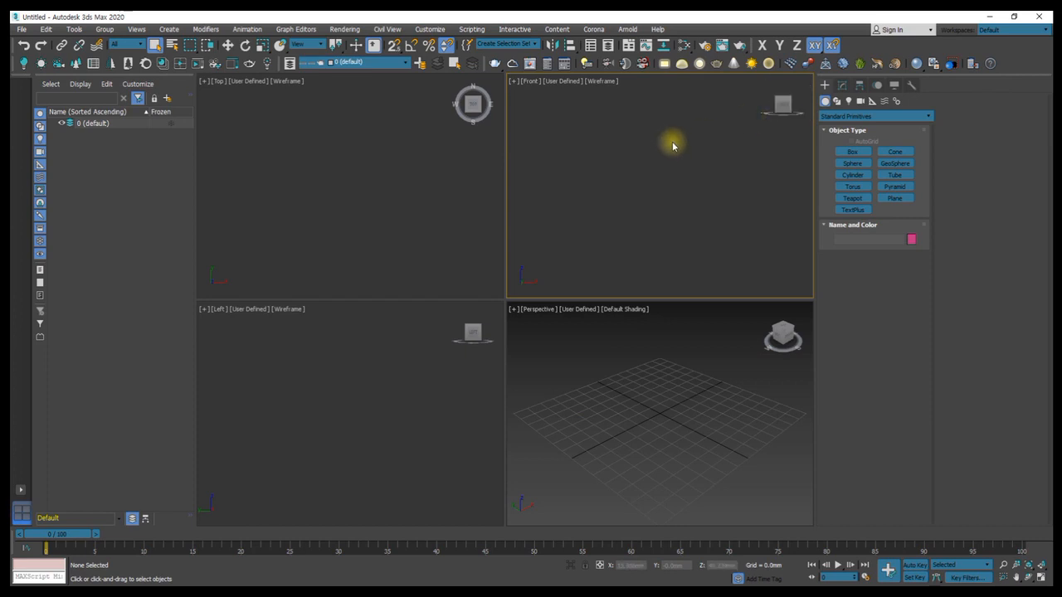
{"action": "left_click", "coordinate": [402, 345]}
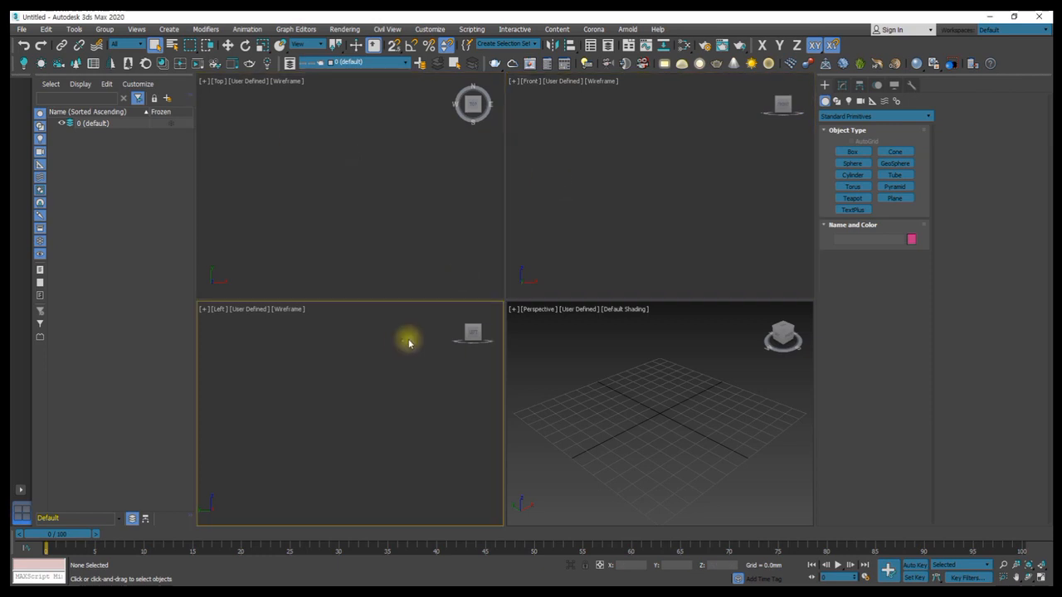
{"action": "left_click", "coordinate": [556, 352]}
{"action": "left_click", "coordinate": [633, 169]}
{"action": "left_click", "coordinate": [440, 174]}
{"action": "left_click", "coordinate": [386, 386]}
{"action": "left_click", "coordinate": [604, 218]}
{"action": "left_click", "coordinate": [419, 204]}
{"action": "left_click", "coordinate": [608, 199]}
{"action": "left_click", "coordinate": [407, 403]}
{"action": "left_click", "coordinate": [572, 348]}
{"action": "left_click", "coordinate": [614, 270]}
{"action": "left_click", "coordinate": [415, 185]}
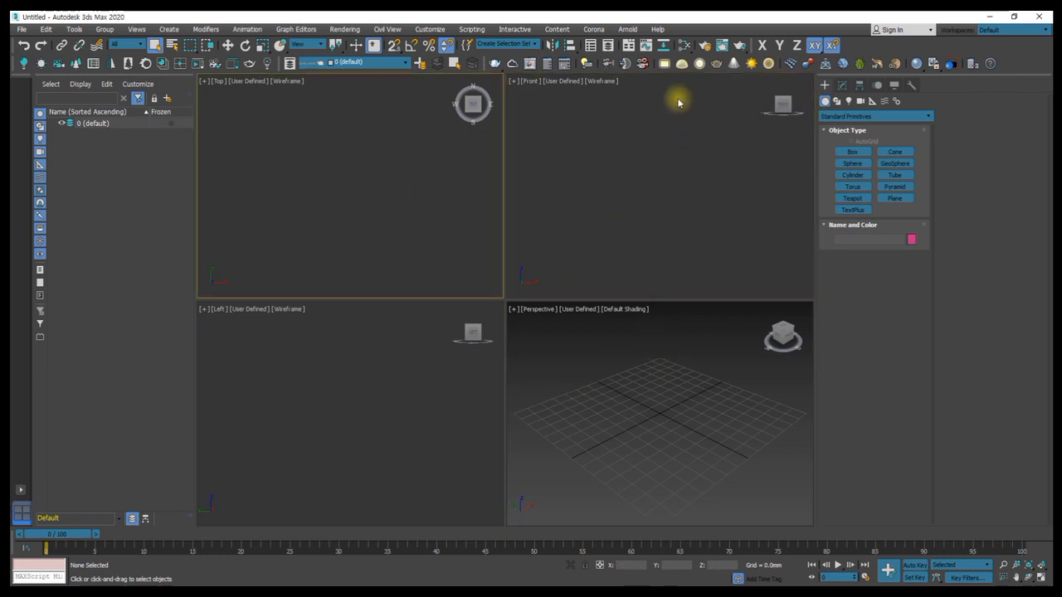
Step: Open the Slate Material Editor, examine the FA_MTL and FA_VrayMTL material and map groups, and close the editor
{"action": "left_click", "coordinate": [685, 46]}
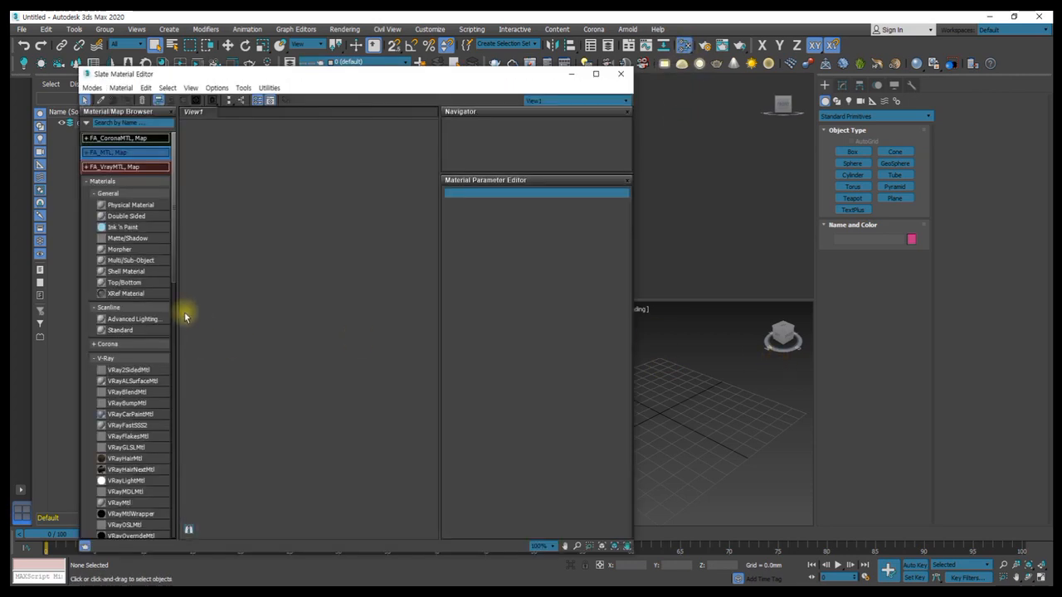
{"action": "left_click_drag", "start_coordinate": [175, 167], "coordinate": [187, 149]}
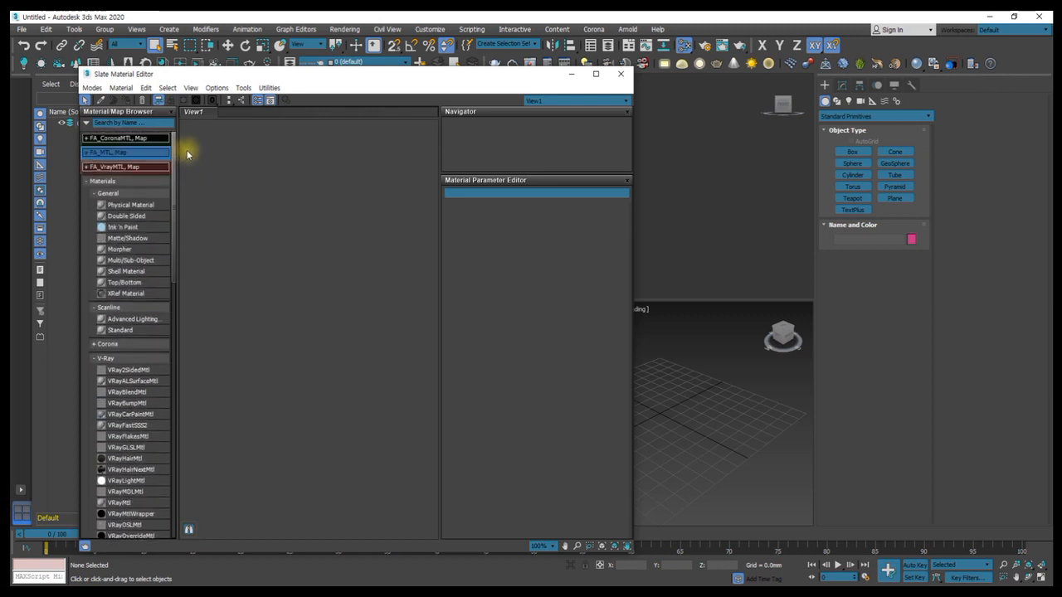
{"action": "left_click", "coordinate": [87, 153]}
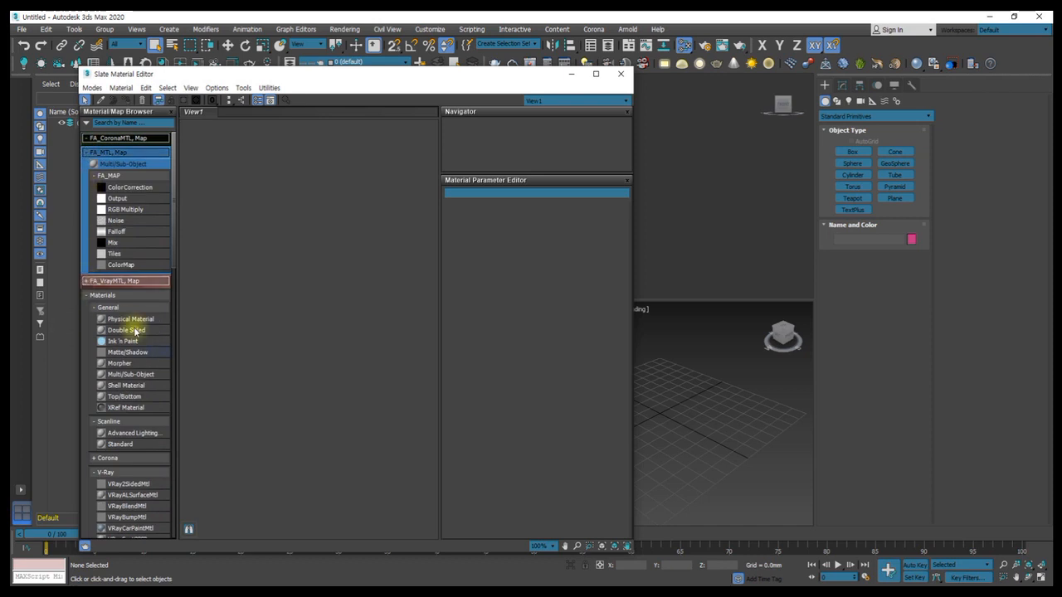
{"action": "left_click", "coordinate": [86, 281]}
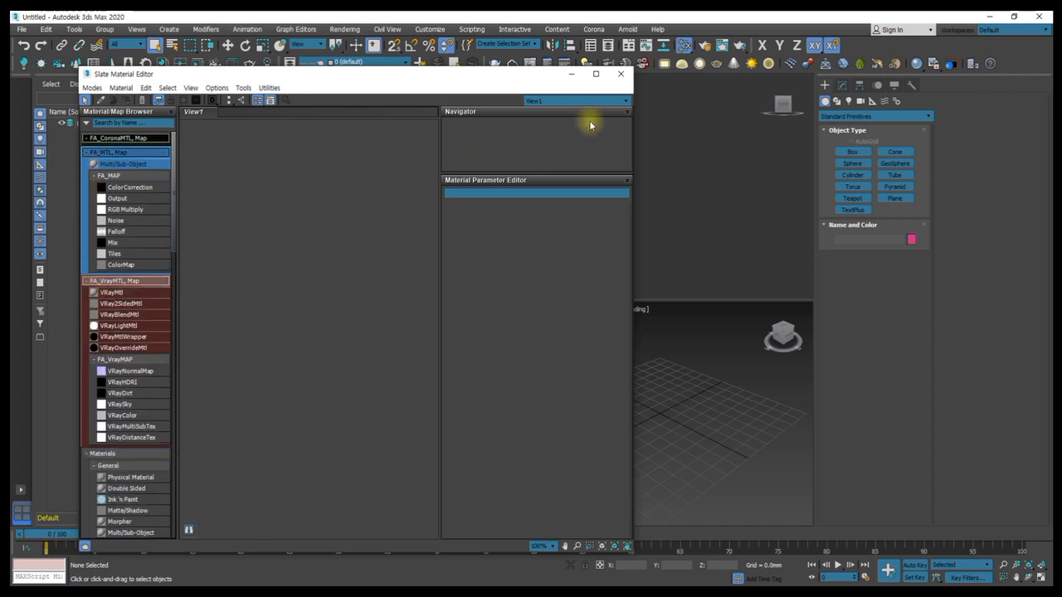
{"action": "left_click", "coordinate": [623, 75]}
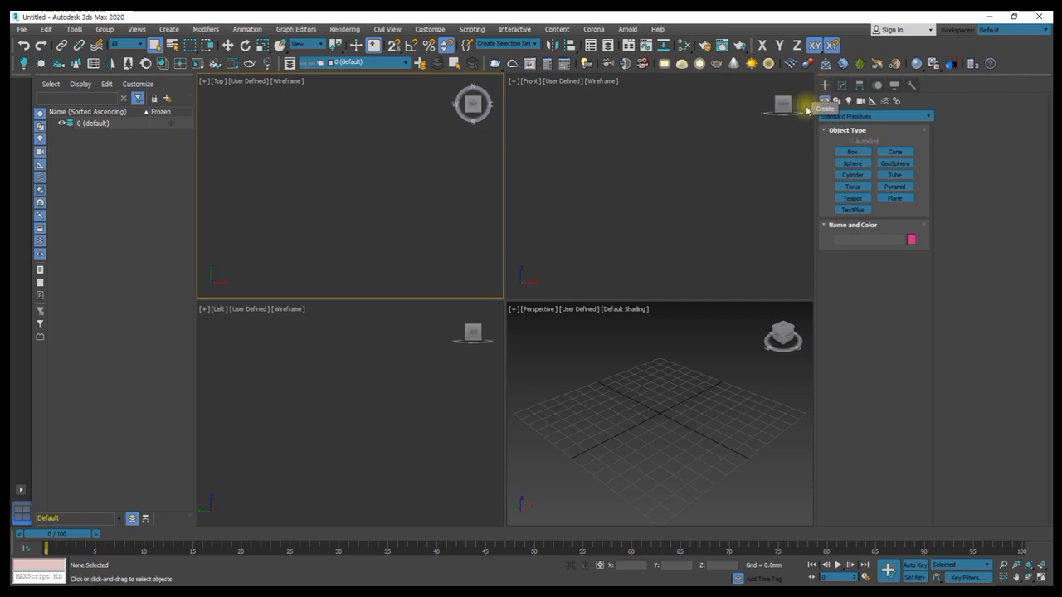
Step: Look through the VRay geometry object types and return to Standard Primitives
{"action": "left_click", "coordinate": [858, 117]}
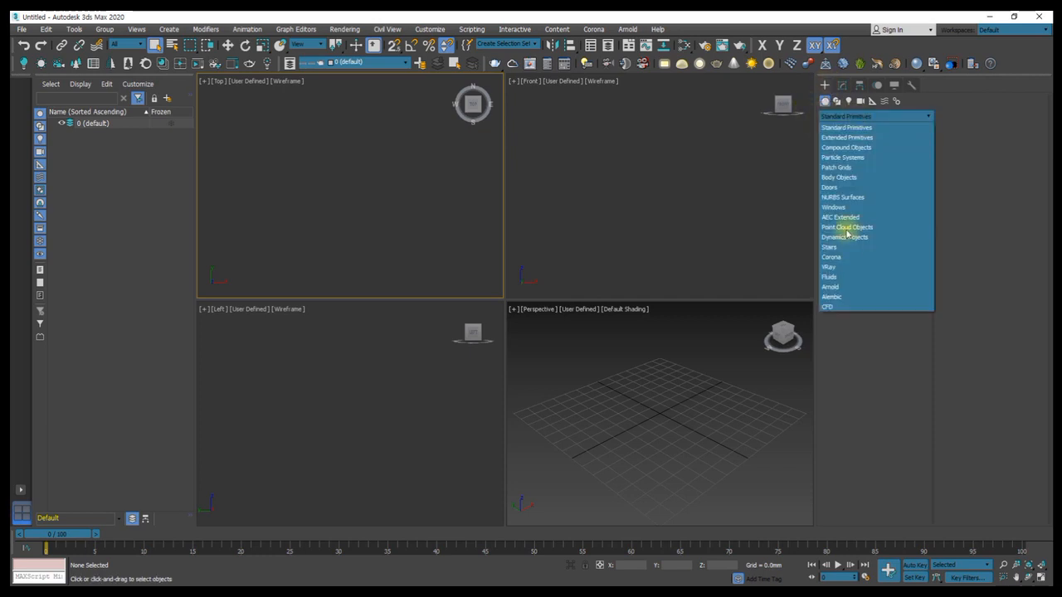
{"action": "left_click", "coordinate": [846, 268]}
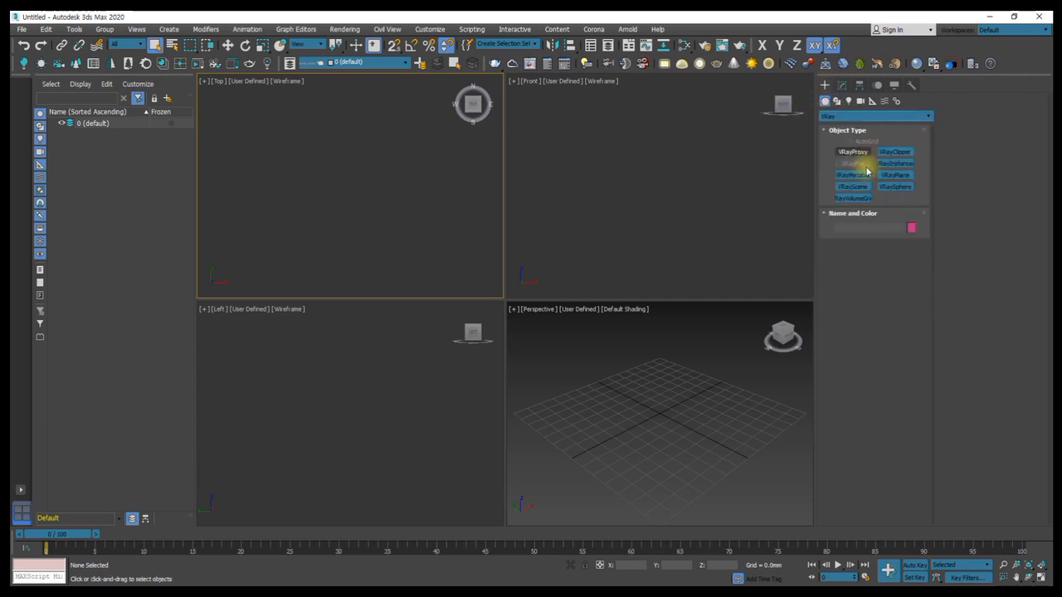
{"action": "left_click", "coordinate": [871, 119]}
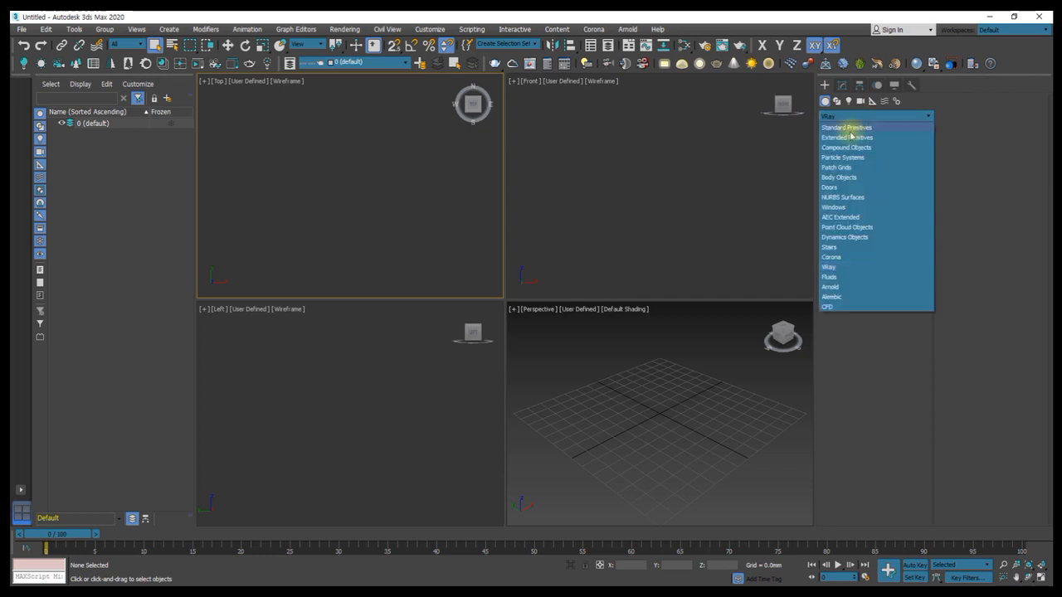
{"action": "left_click", "coordinate": [847, 128]}
Step: Switch object creation to lights and choose the VRay light category
{"action": "left_click", "coordinate": [850, 101]}
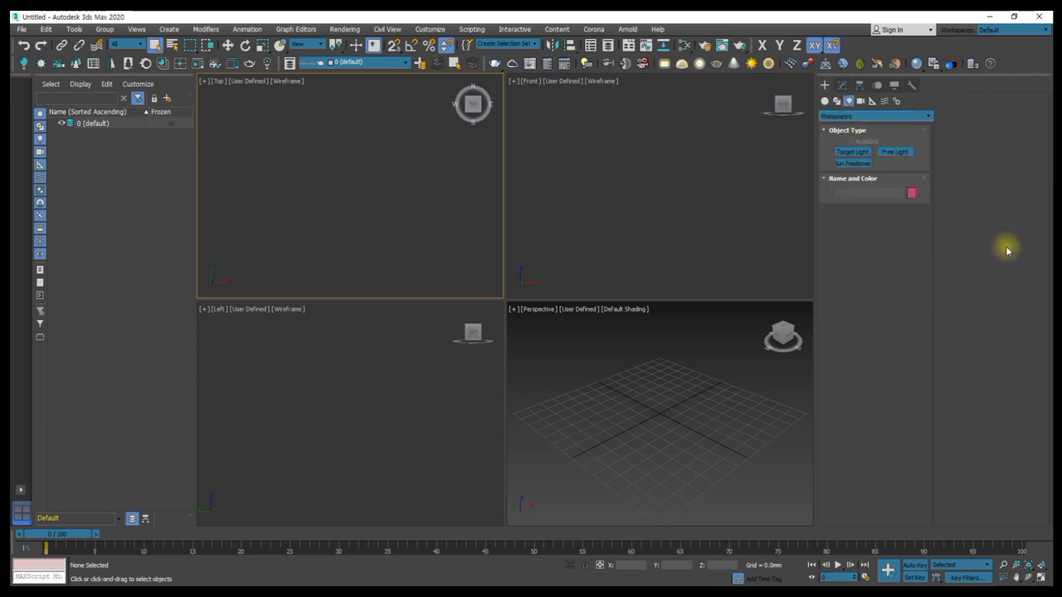
{"action": "left_click", "coordinate": [846, 117]}
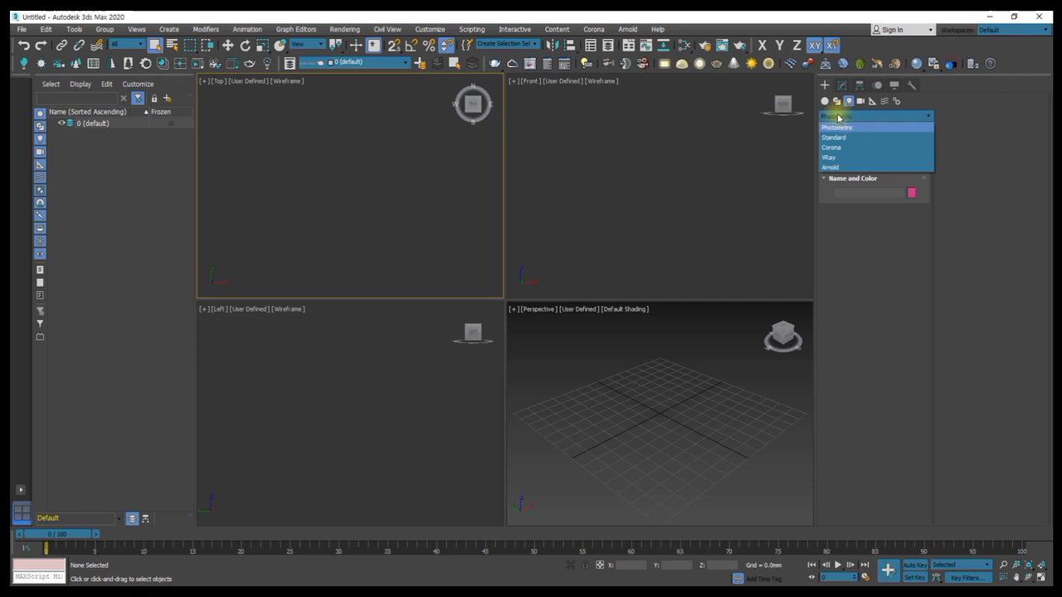
{"action": "left_click", "coordinate": [834, 157]}
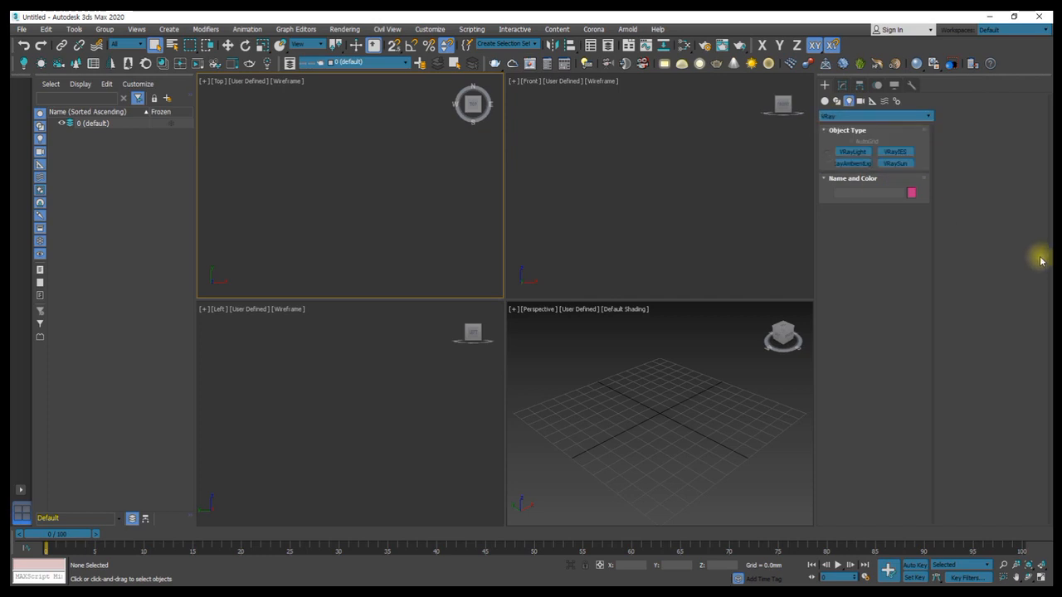
Step: Try drawing three rectangular VRayLight planes of different sizes in the Top view, and delete them all
{"action": "left_click", "coordinate": [860, 153]}
{"action": "left_click_drag", "start_coordinate": [279, 136], "coordinate": [335, 201]}
{"action": "left_click_drag", "start_coordinate": [435, 222], "coordinate": [398, 177]}
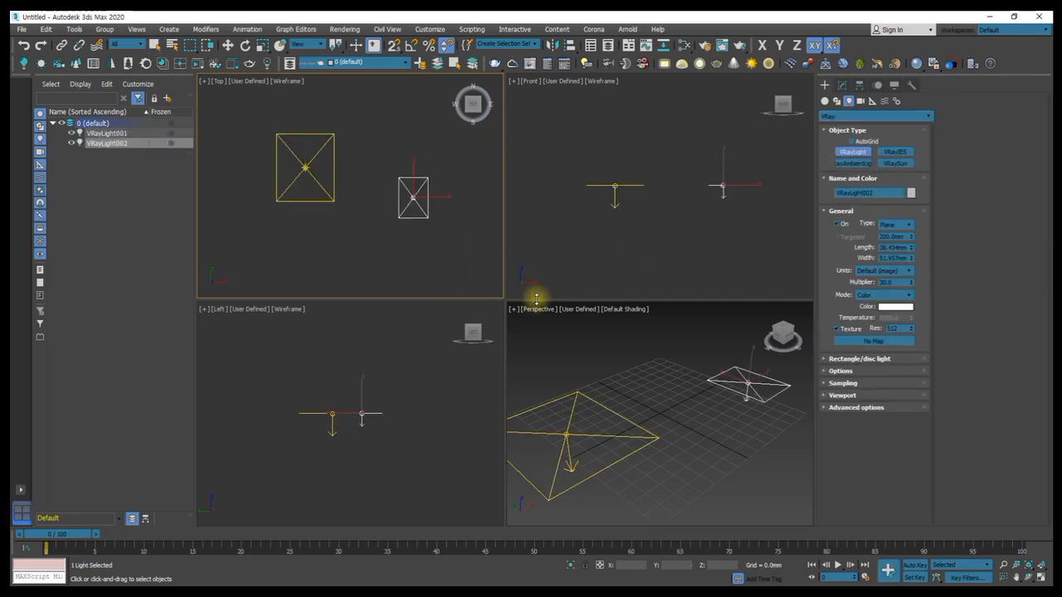
{"action": "right_click", "coordinate": [703, 208]}
{"action": "right_click", "coordinate": [450, 133]}
{"action": "left_click_drag", "start_coordinate": [250, 114], "coordinate": [464, 252]}
{"action": "right_click", "coordinate": [378, 243]}
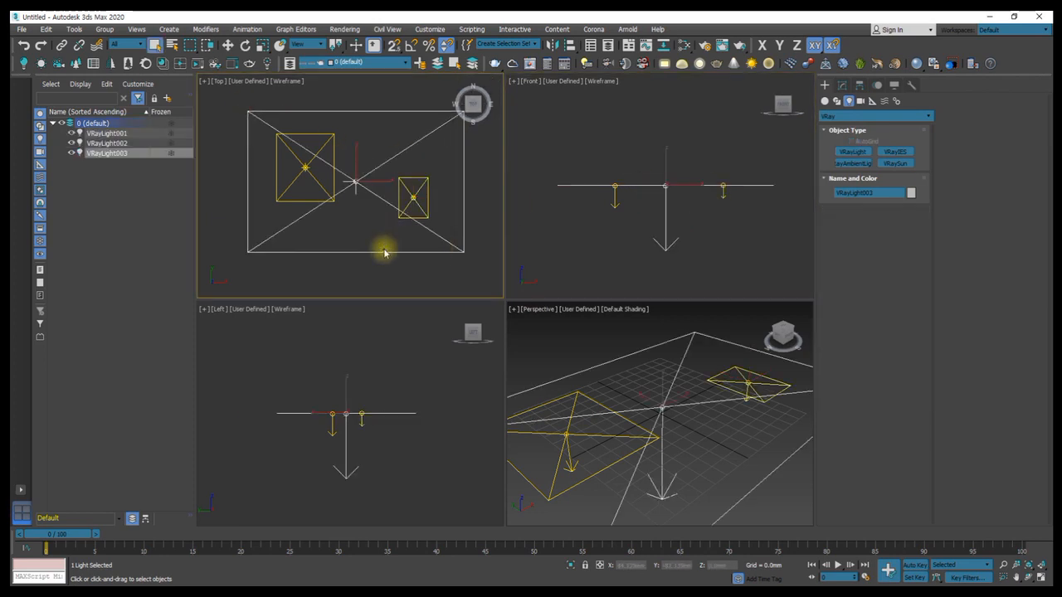
{"action": "left_click_drag", "start_coordinate": [227, 97], "coordinate": [481, 271]}
{"action": "key", "text": "Delete"}
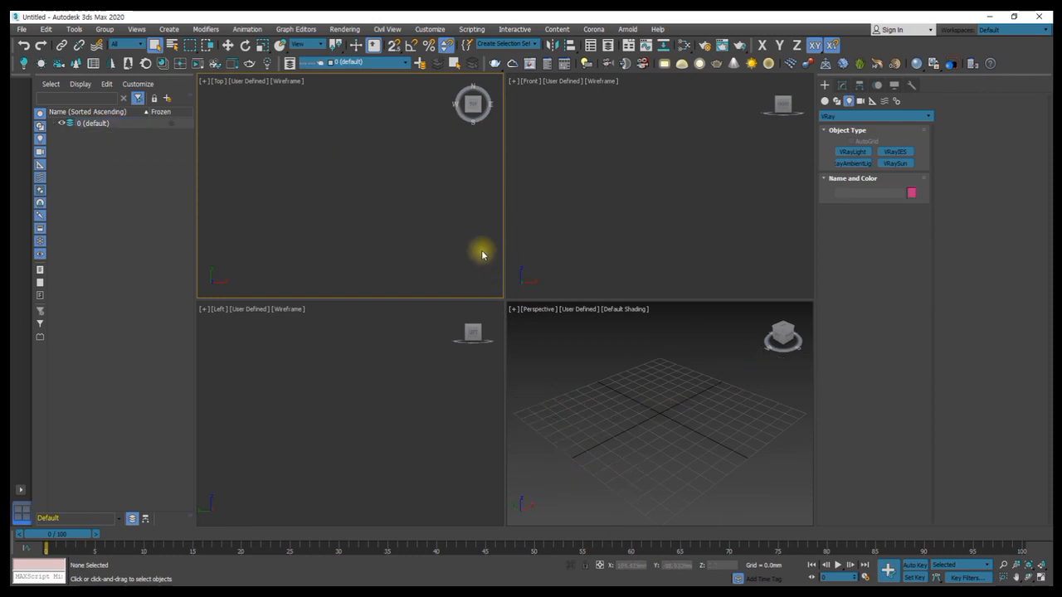
Step: Draw two VRayLight plane lights in the Top view, the smaller one about 14 by 18 mm
{"action": "left_click", "coordinate": [668, 71]}
{"action": "left_click_drag", "start_coordinate": [311, 161], "coordinate": [339, 188]}
{"action": "left_click_drag", "start_coordinate": [406, 218], "coordinate": [416, 231]}
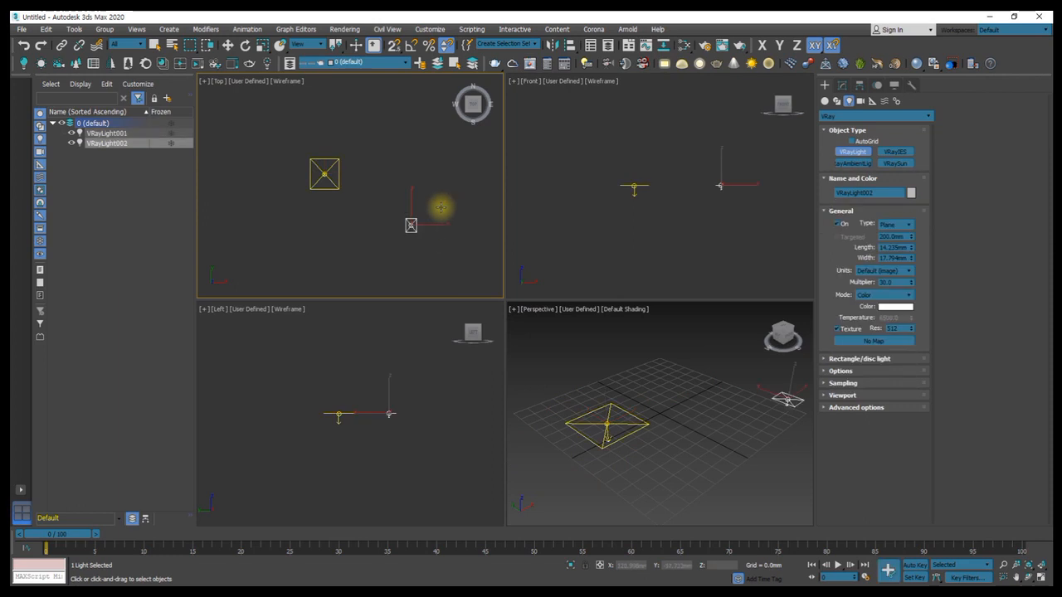
{"action": "right_click", "coordinate": [396, 152]}
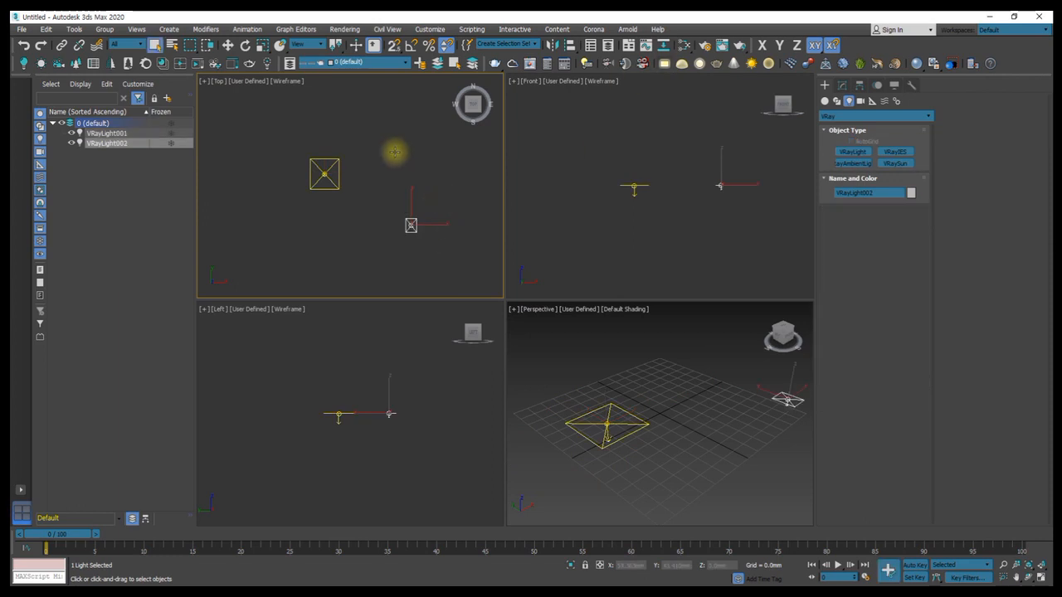
Step: Draw five VRayLight sphere lights of different sizes around the plane lights in the Top view
{"action": "left_click", "coordinate": [699, 65]}
{"action": "left_click_drag", "start_coordinate": [378, 152], "coordinate": [398, 155]}
{"action": "left_click_drag", "start_coordinate": [322, 238], "coordinate": [334, 250]}
{"action": "left_click_drag", "start_coordinate": [255, 214], "coordinate": [284, 236]}
{"action": "left_click_drag", "start_coordinate": [376, 203], "coordinate": [388, 217]}
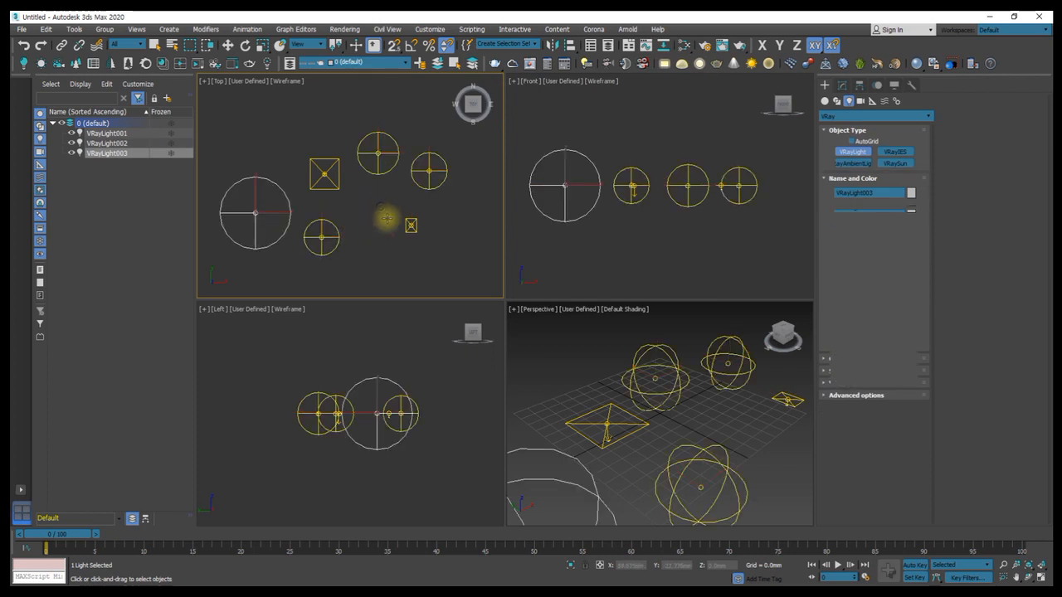
{"action": "right_click", "coordinate": [429, 216]}
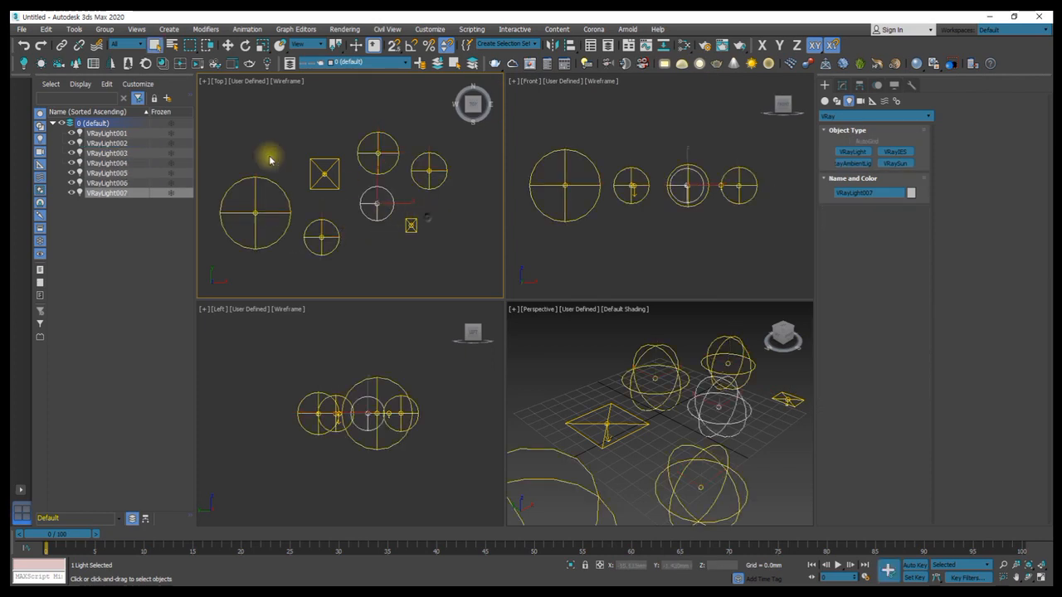
Step: Delete all seven VRayLights from the scene
{"action": "left_click_drag", "start_coordinate": [218, 111], "coordinate": [465, 279]}
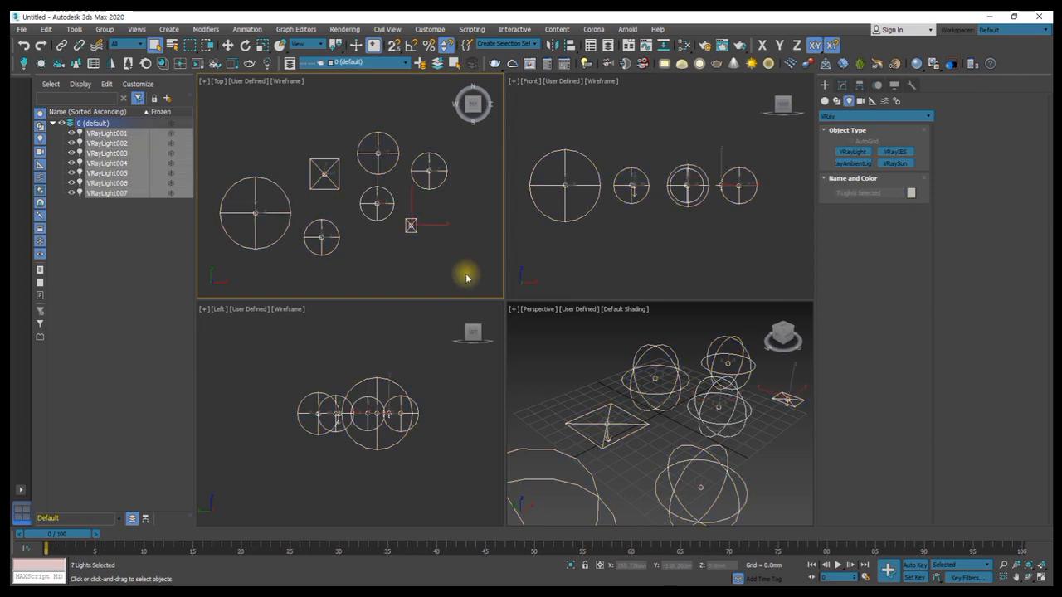
{"action": "key", "text": "Delete"}
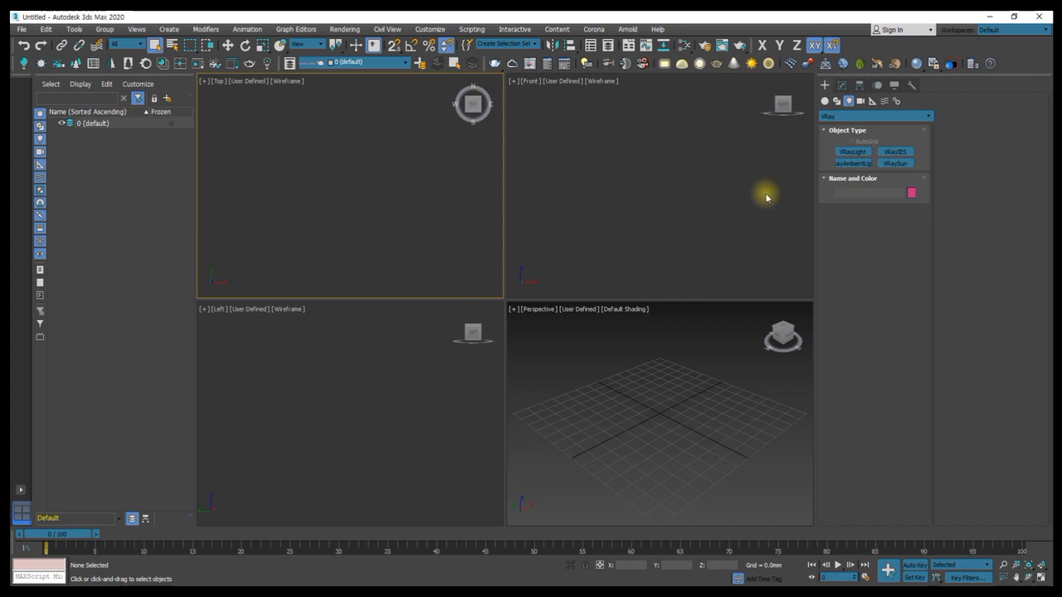
Step: Draw six boxes of different footprints and heights, spread apart like a group of buildings, in the Top view
{"action": "left_click", "coordinate": [825, 101]}
{"action": "left_click", "coordinate": [849, 151]}
{"action": "left_click_drag", "start_coordinate": [297, 170], "coordinate": [316, 190]}
{"action": "left_click", "coordinate": [351, 136]}
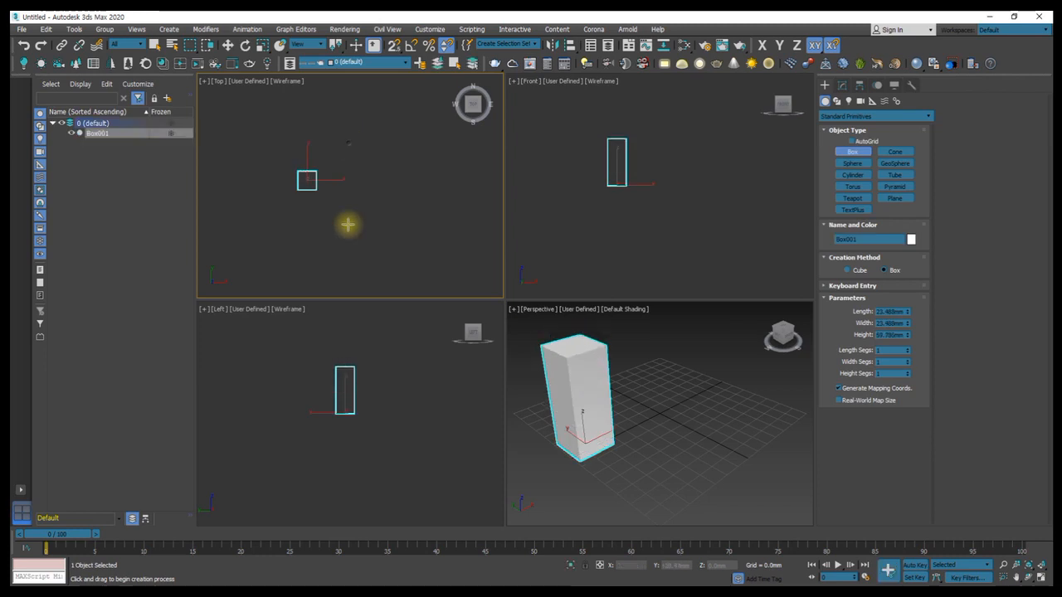
{"action": "left_click_drag", "start_coordinate": [332, 225], "coordinate": [350, 239]}
{"action": "left_click", "coordinate": [364, 202]}
{"action": "mouse_move", "coordinate": [371, 165]}
{"action": "left_mouse_down"}
{"action": "mouse_move", "coordinate": [382, 183]}
{"action": "mouse_move", "coordinate": [353, 194]}
{"action": "left_mouse_up"}
{"action": "left_click", "coordinate": [370, 133]}
{"action": "left_click", "coordinate": [346, 147]}
{"action": "left_click_drag", "start_coordinate": [381, 227], "coordinate": [397, 242]}
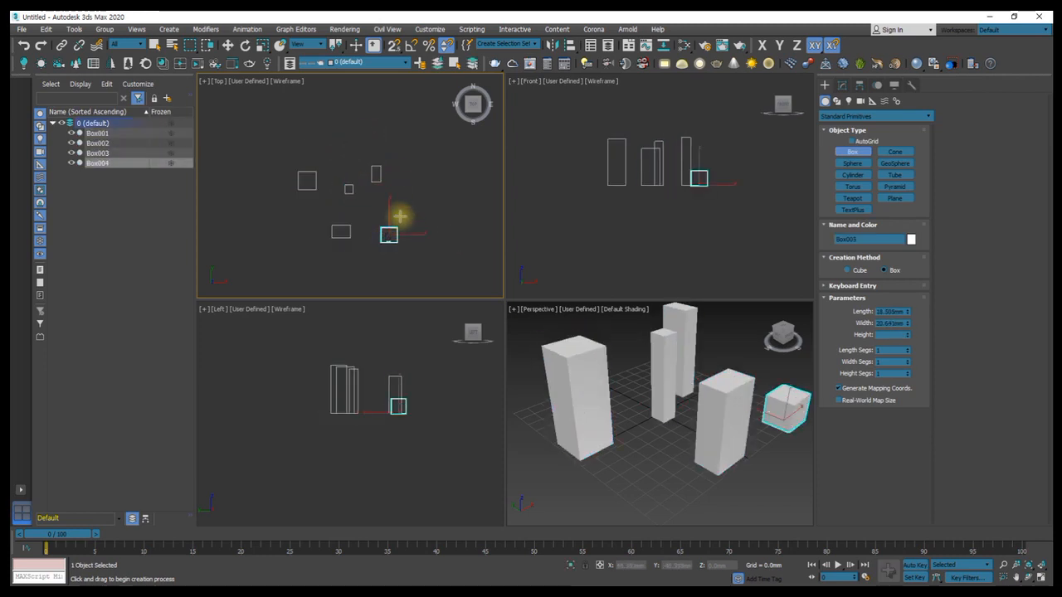
{"action": "left_click", "coordinate": [325, 207]}
{"action": "left_click_drag", "start_coordinate": [319, 207], "coordinate": [344, 218]}
{"action": "left_click", "coordinate": [346, 197]}
Step: Frame the boxes from a low, near-ground angle in the Perspective view and leave the Box tool
{"action": "left_click", "coordinate": [622, 332]}
{"action": "mouse_move", "coordinate": [656, 350]}
{"action": "middle_mouse_down", "text": "alt"}
{"action": "mouse_move", "coordinate": [685, 338]}
{"action": "mouse_move", "coordinate": [660, 334]}
{"action": "middle_mouse_up", "text": "alt"}
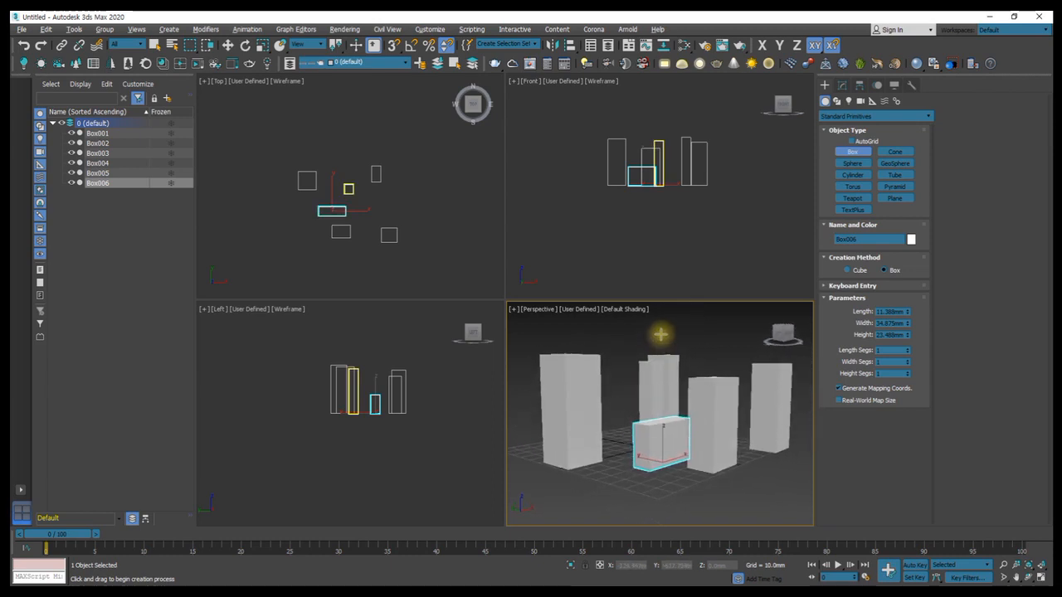
{"action": "scroll", "coordinate": [668, 390], "scroll_direction": "up", "scroll_amount": 5}
{"action": "scroll", "coordinate": [664, 392], "scroll_direction": "down", "scroll_amount": 5}
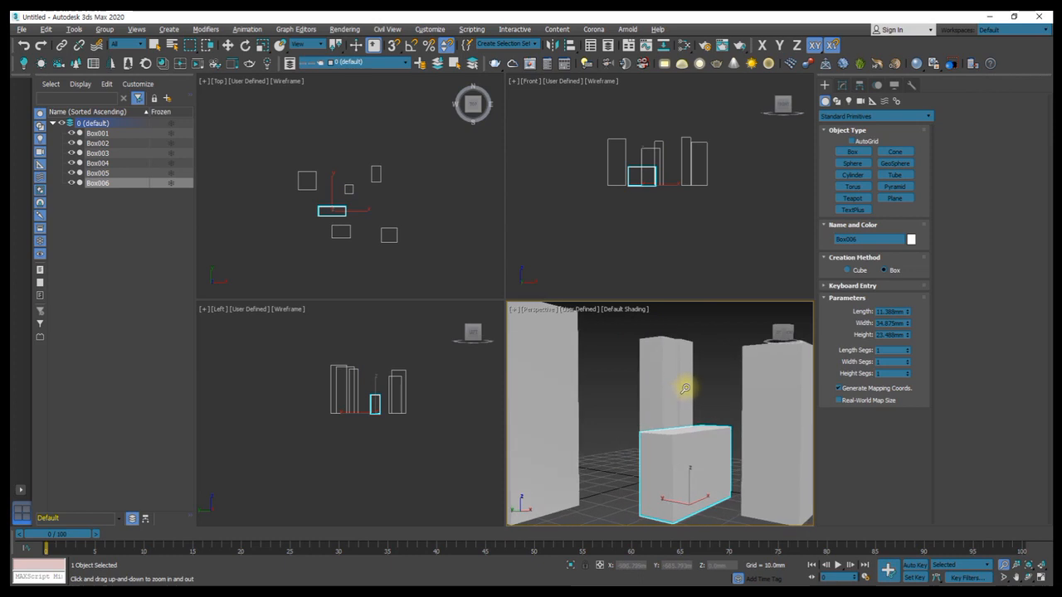
{"action": "scroll", "coordinate": [706, 390], "scroll_direction": "down", "scroll_amount": 2}
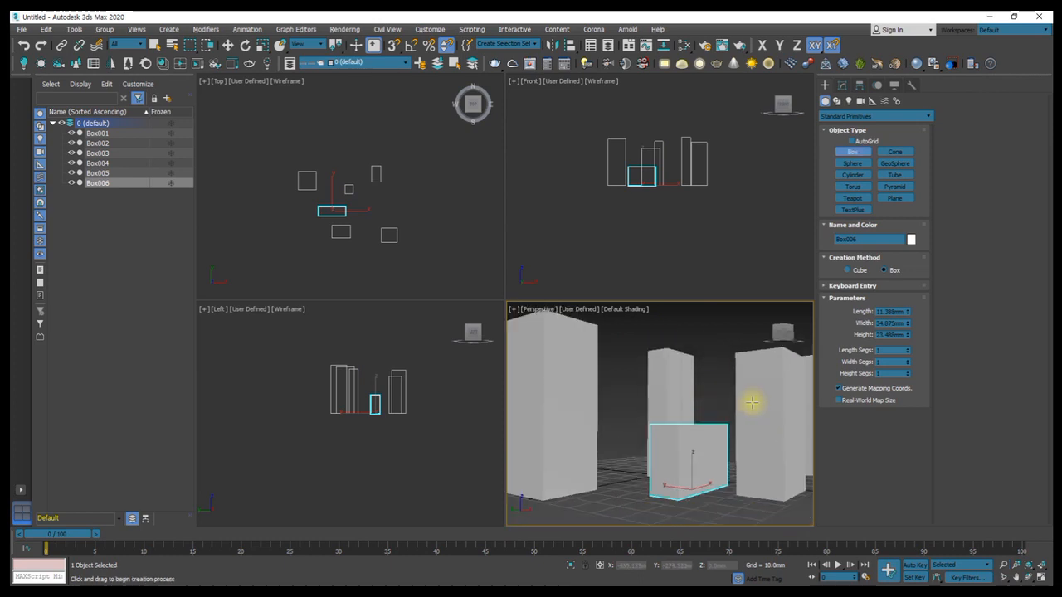
{"action": "mouse_move", "coordinate": [719, 370]}
{"action": "middle_mouse_down", "text": "alt"}
{"action": "mouse_move", "coordinate": [688, 379]}
{"action": "mouse_move", "coordinate": [717, 372]}
{"action": "mouse_move", "coordinate": [719, 360]}
{"action": "mouse_move", "coordinate": [696, 391]}
{"action": "mouse_move", "coordinate": [720, 389]}
{"action": "middle_mouse_up", "text": "alt"}
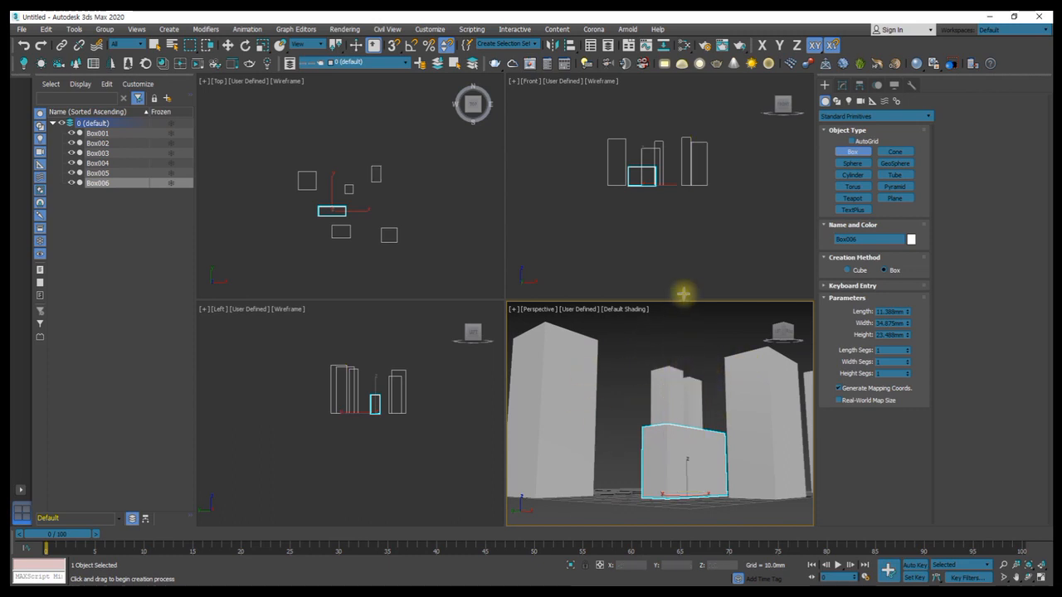
{"action": "right_click", "coordinate": [428, 194]}
{"action": "right_click", "coordinate": [429, 194]}
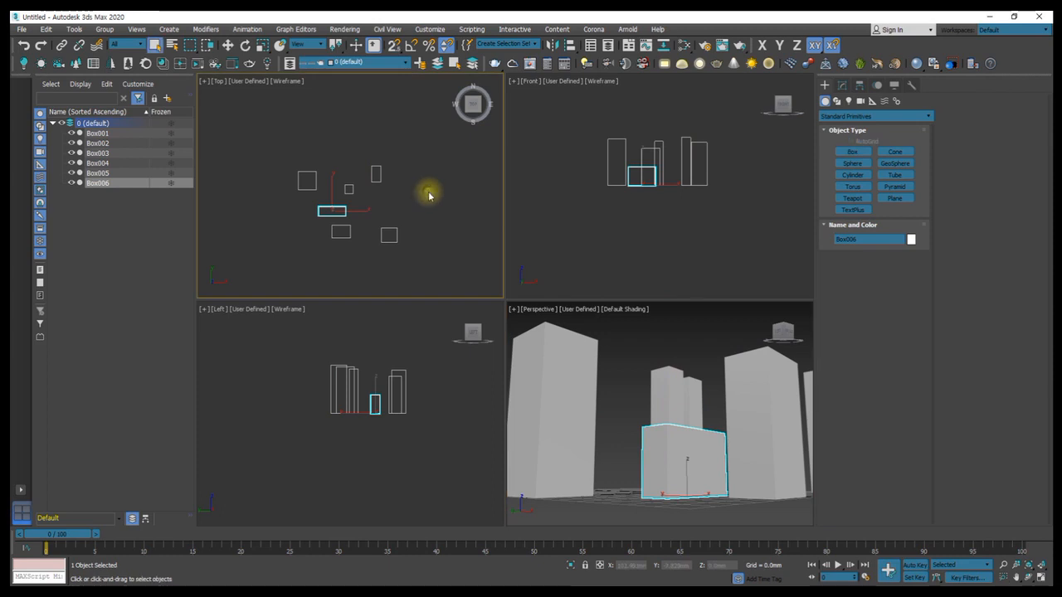
{"action": "left_click", "coordinate": [603, 68]}
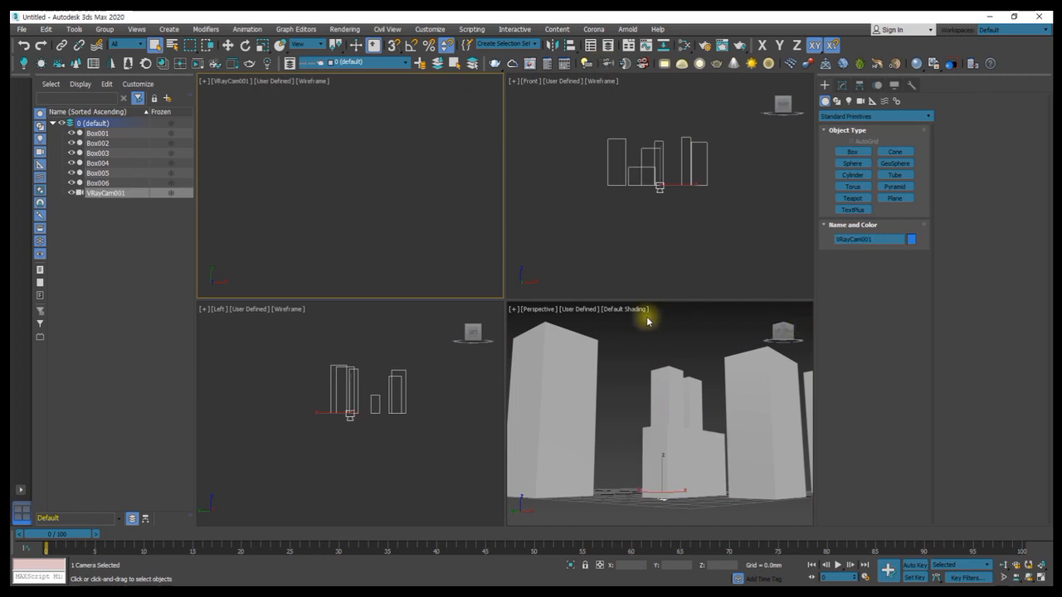
{"action": "right_click", "coordinate": [647, 239]}
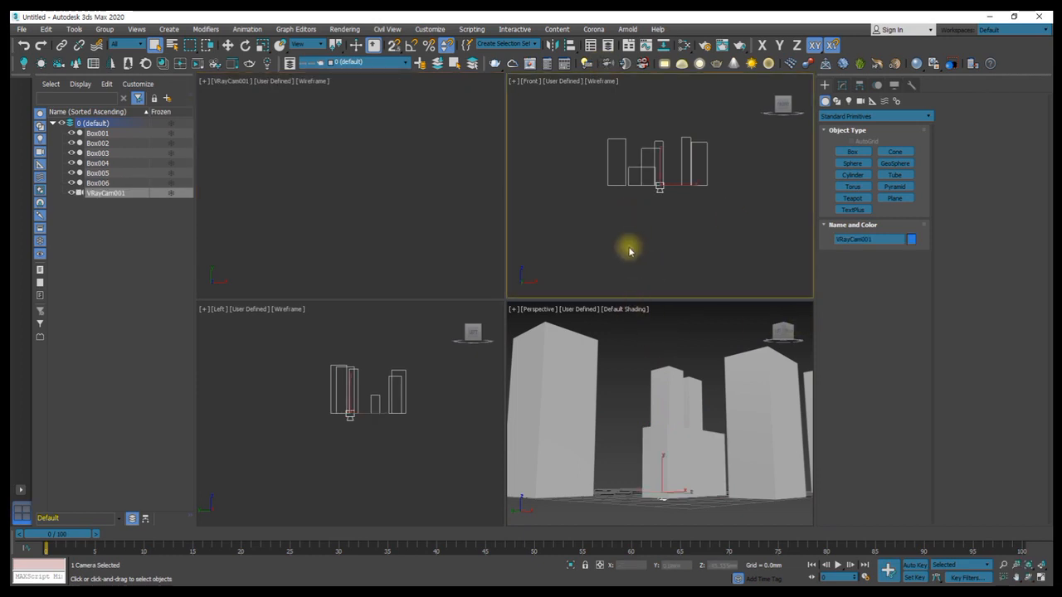
{"action": "key", "text": "ctrl+z"}
Step: Create a VRay physical camera matching the Perspective view, and set the wireframe Perspective viewport back to a Top view of the boxes
{"action": "right_click", "coordinate": [632, 335]}
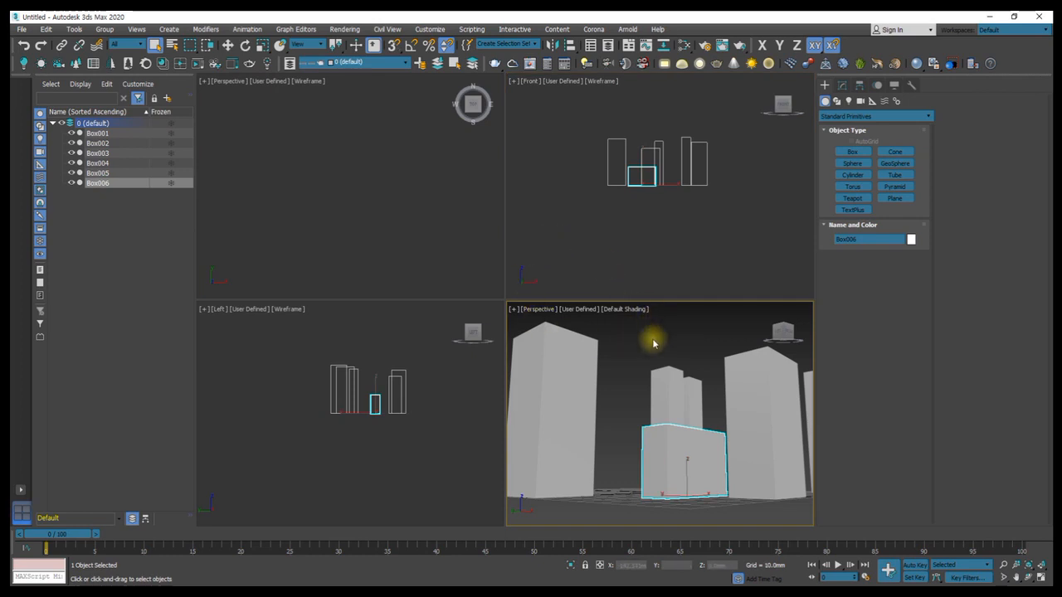
{"action": "left_click", "coordinate": [608, 66]}
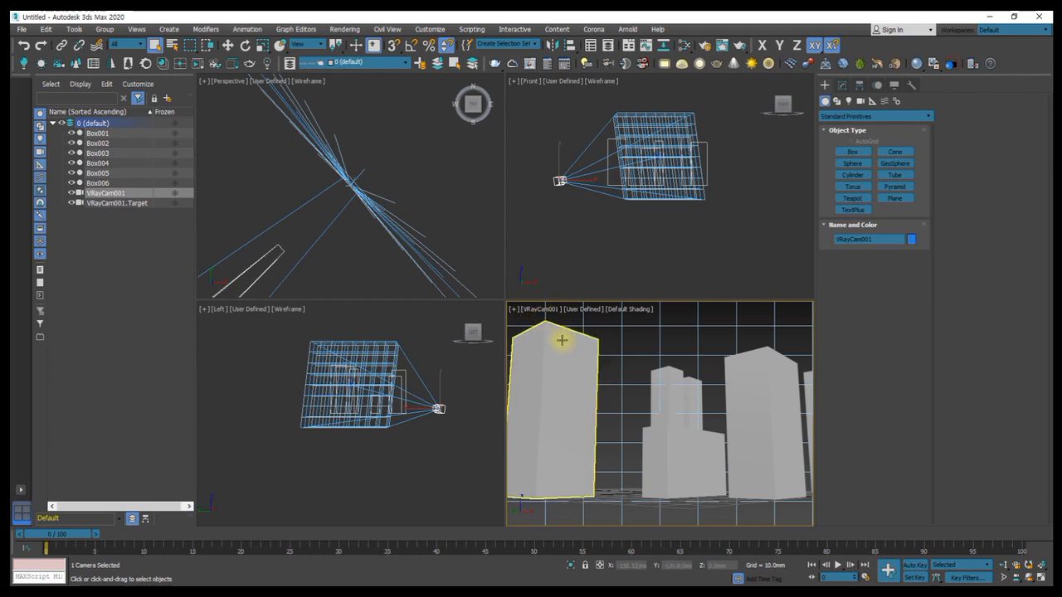
{"action": "left_click", "coordinate": [336, 193]}
{"action": "key", "text": "t"}
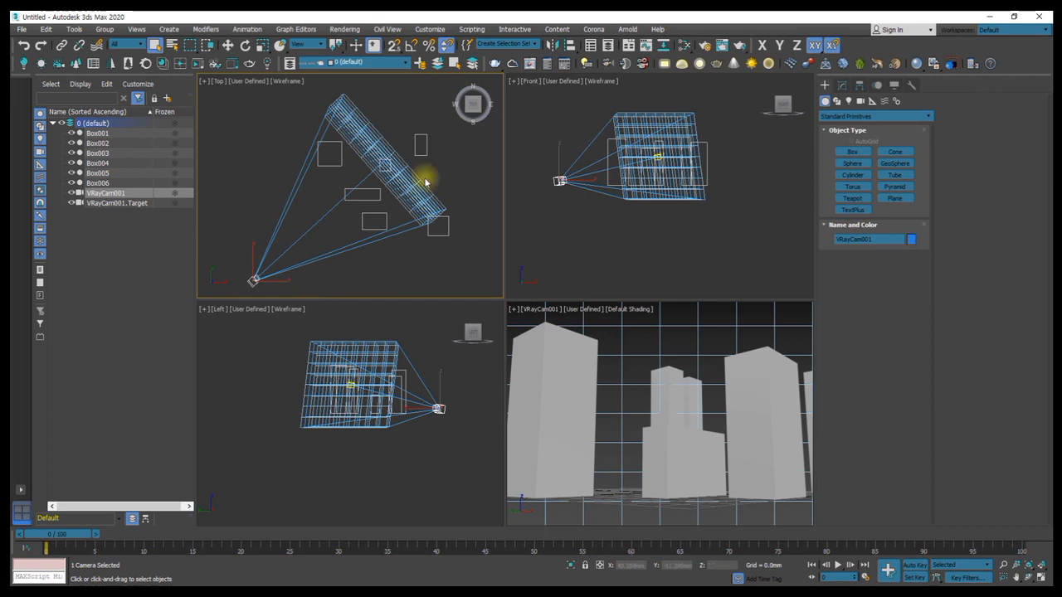
{"action": "middle_click_drag", "start_coordinate": [379, 202], "coordinate": [343, 208]}
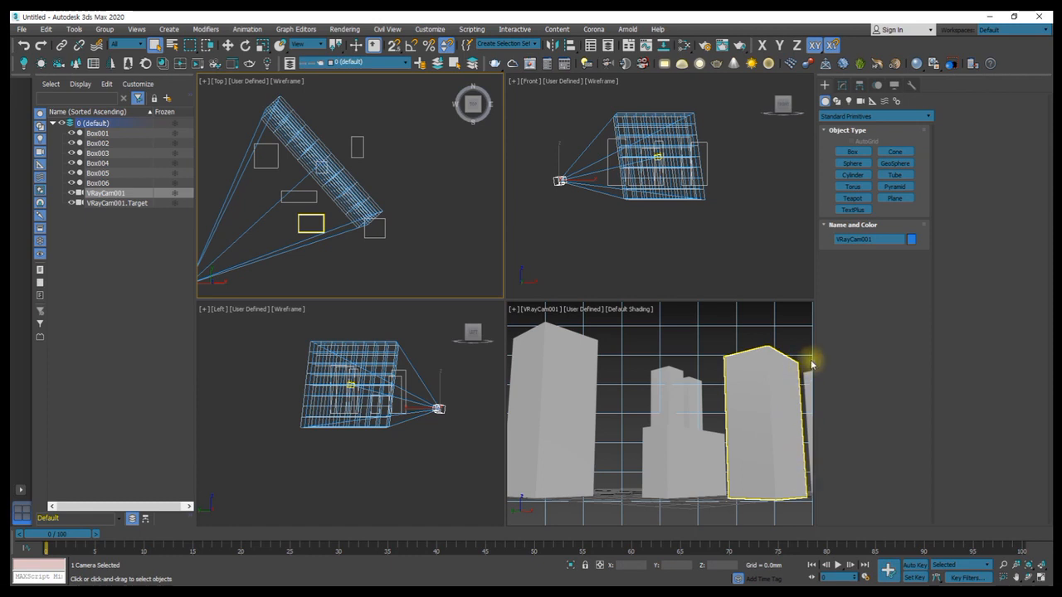
Step: Enable automatic vertical tilt on the VRay camera
{"action": "left_click", "coordinate": [844, 86]}
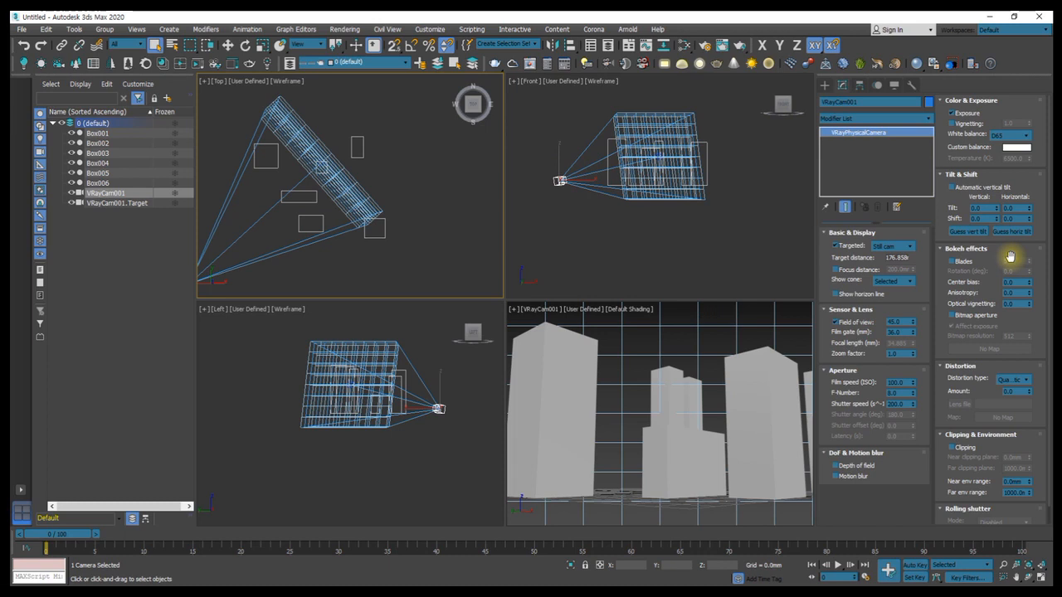
{"action": "left_click", "coordinate": [953, 188]}
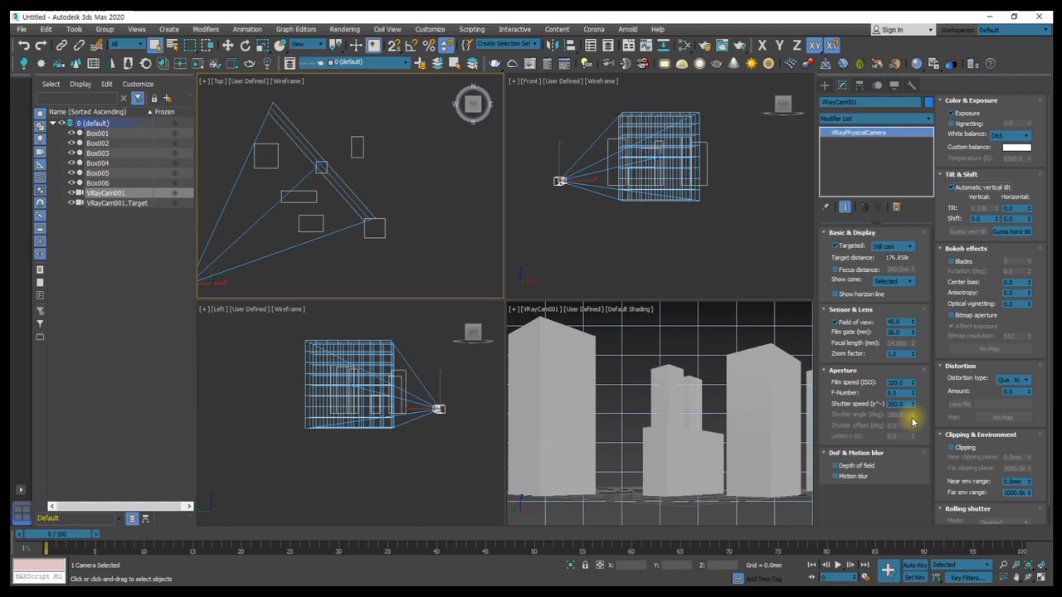
Step: Enable auto exposure and auto white balance in the V-Ray camera settings of Render Setup
{"action": "left_click", "coordinate": [706, 46]}
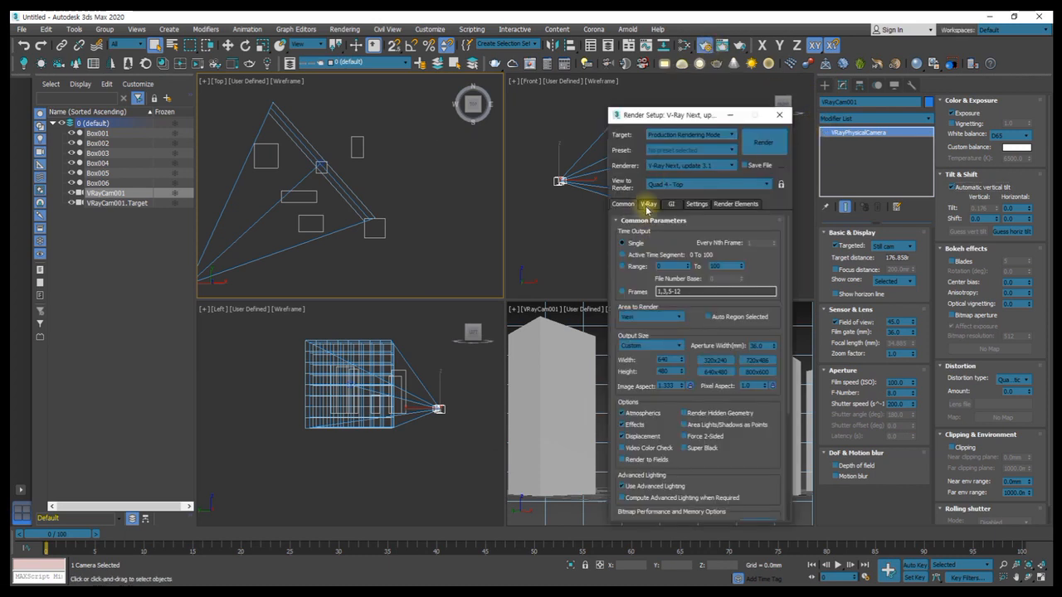
{"action": "left_click", "coordinate": [647, 206]}
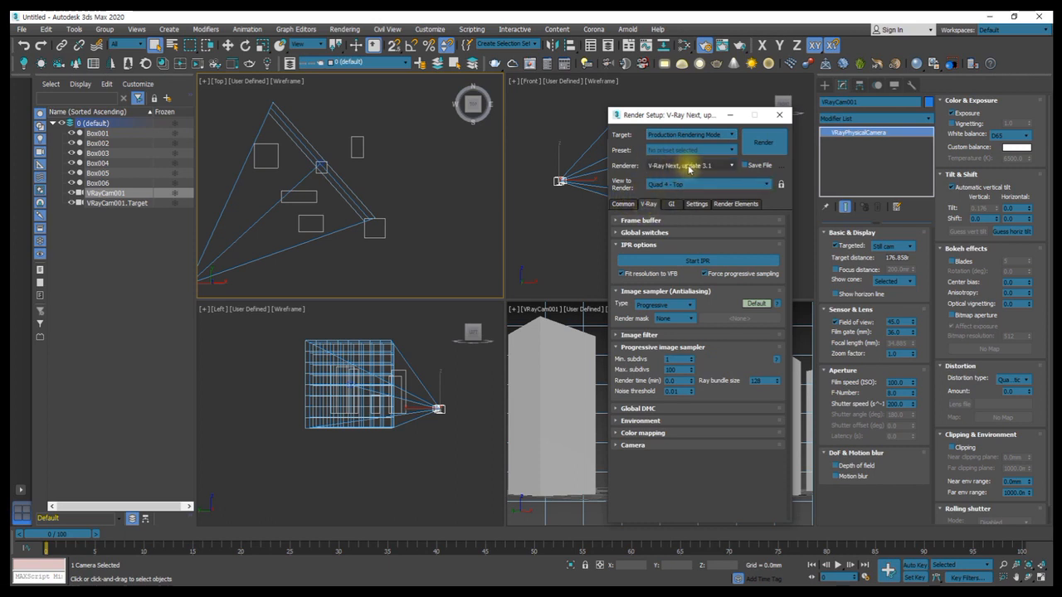
{"action": "left_click", "coordinate": [618, 444]}
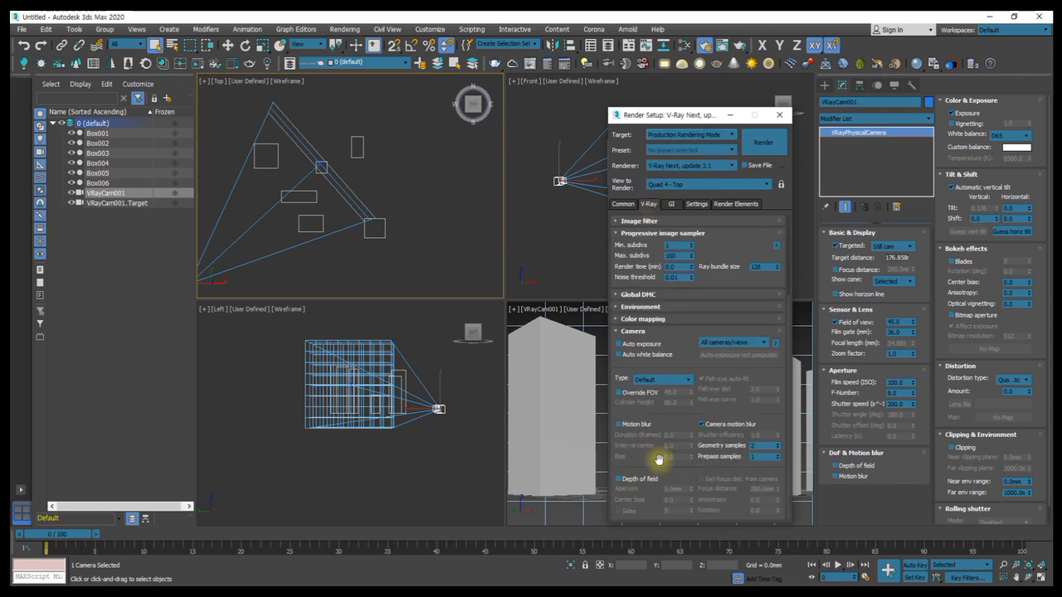
{"action": "left_click", "coordinate": [619, 354]}
{"action": "left_click", "coordinate": [619, 344]}
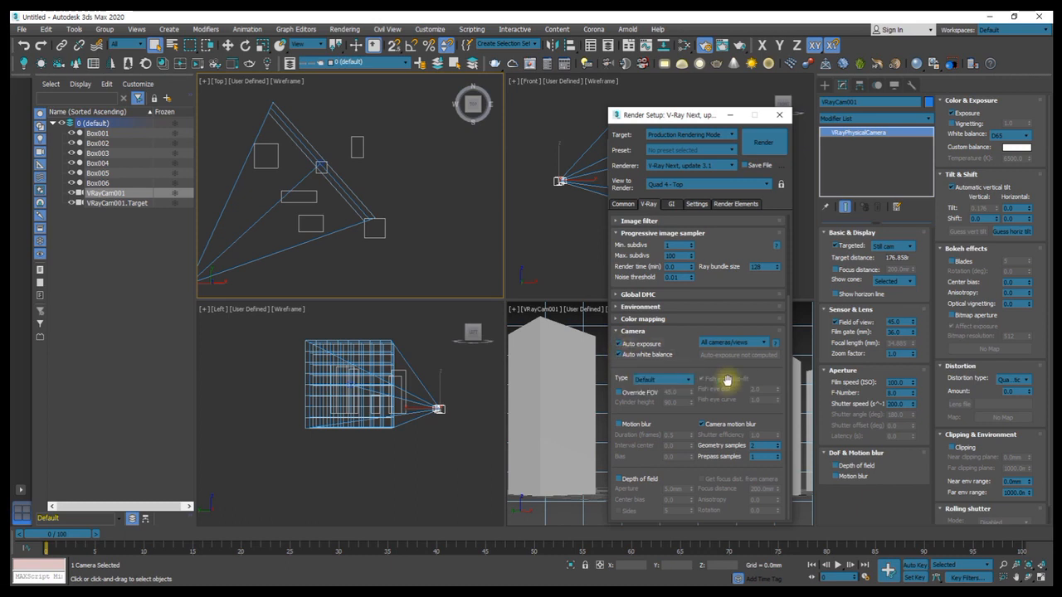
Step: Switch the renderer to V-Ray GPU Next, update 3.1, review its camera settings, and close Render Setup
{"action": "left_click", "coordinate": [683, 167]}
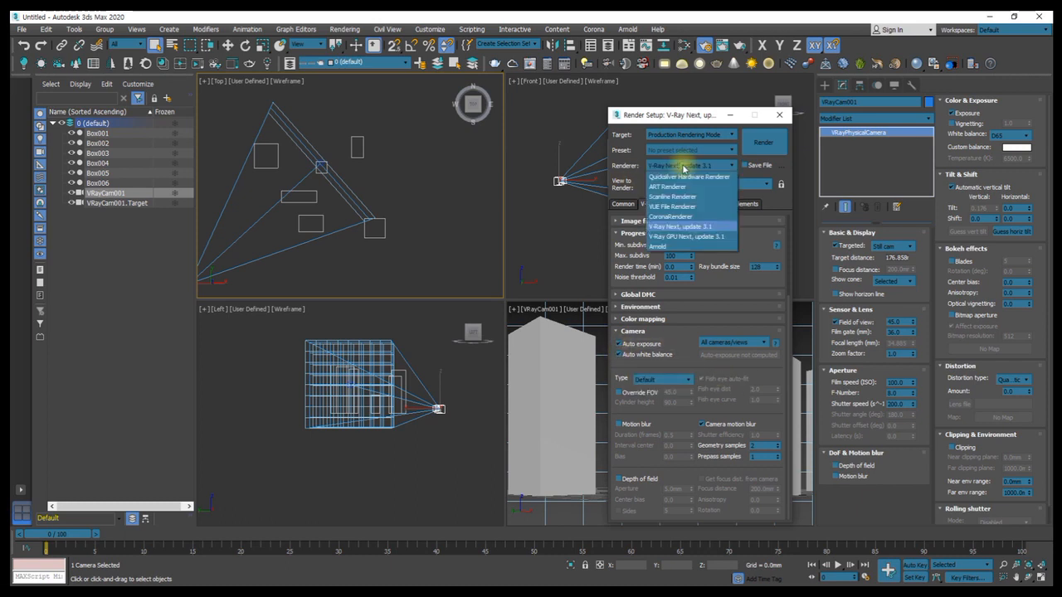
{"action": "left_click", "coordinate": [681, 238]}
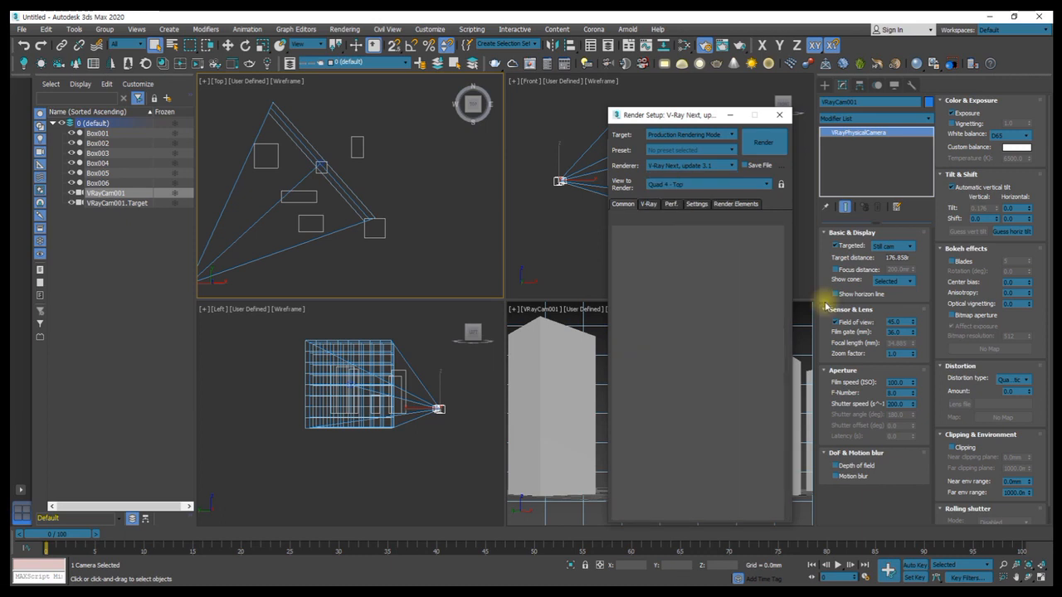
{"action": "left_click", "coordinate": [701, 208]}
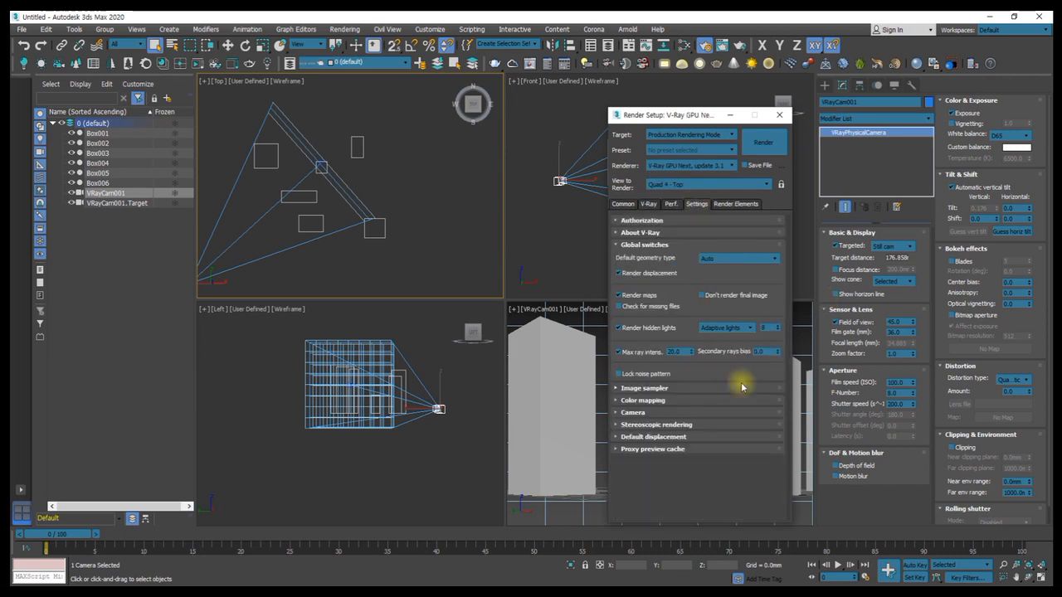
{"action": "left_click", "coordinate": [630, 412]}
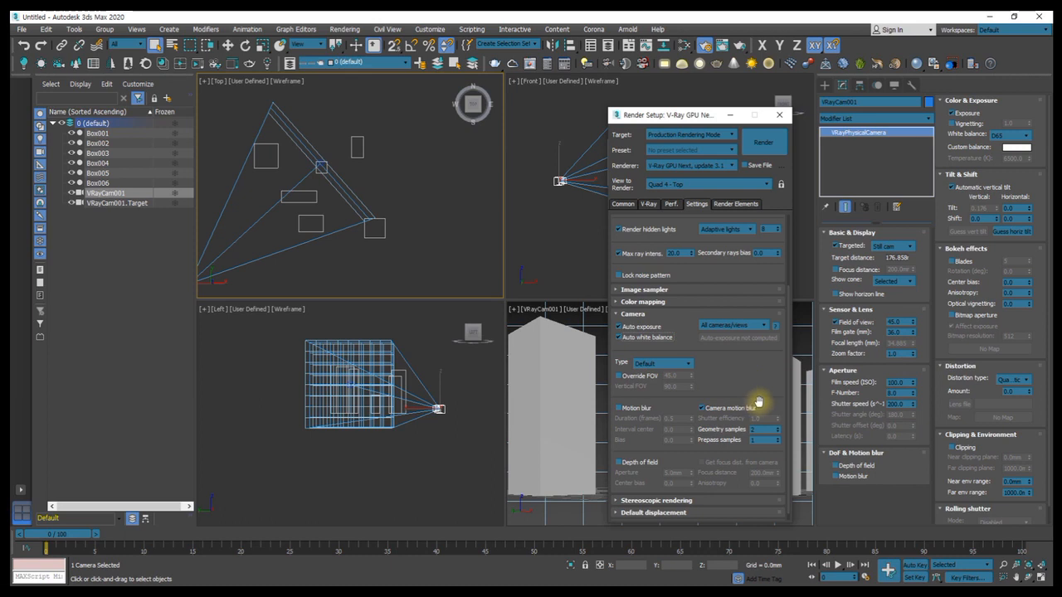
{"action": "left_click", "coordinate": [779, 114]}
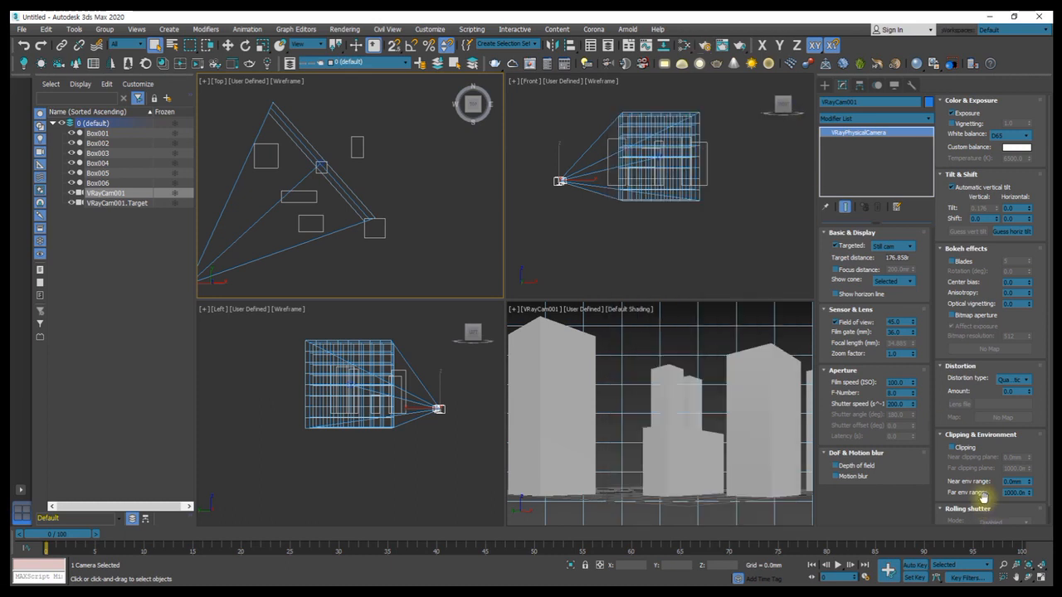
Step: Draw a targeted VRaySun in the Top view, aimed diagonally at the boxes from the northeast, and add a VRaySky environment map
{"action": "right_click", "coordinate": [716, 237]}
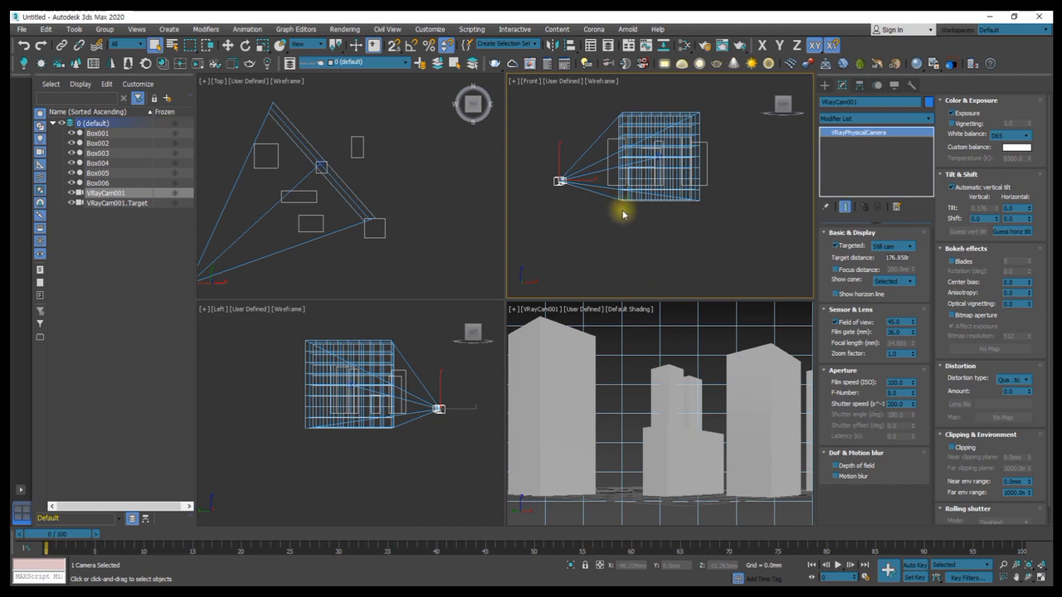
{"action": "left_click", "coordinate": [752, 65]}
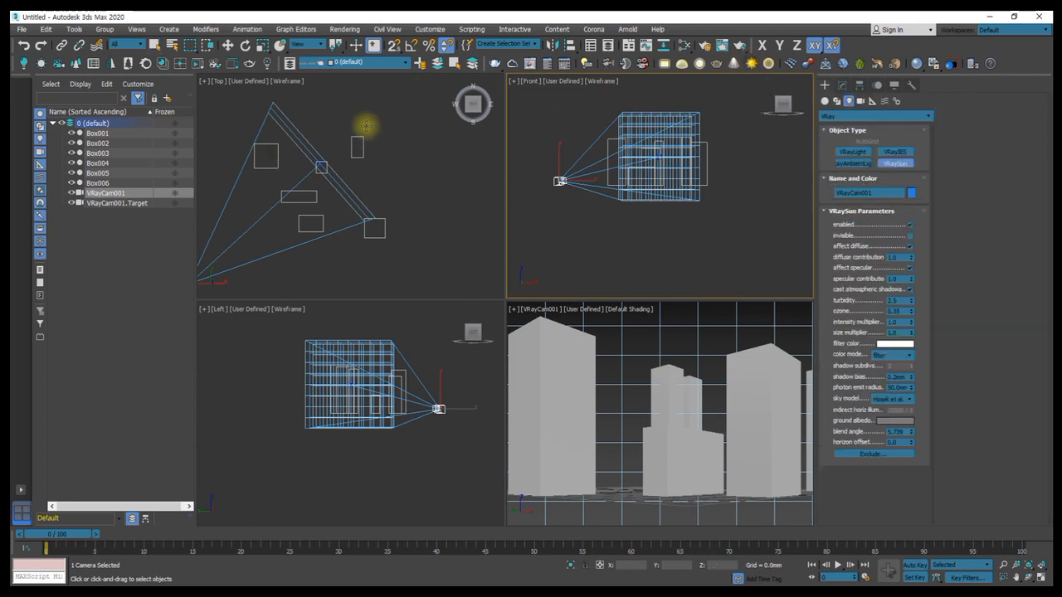
{"action": "middle_click_drag", "start_coordinate": [382, 117], "coordinate": [353, 160]}
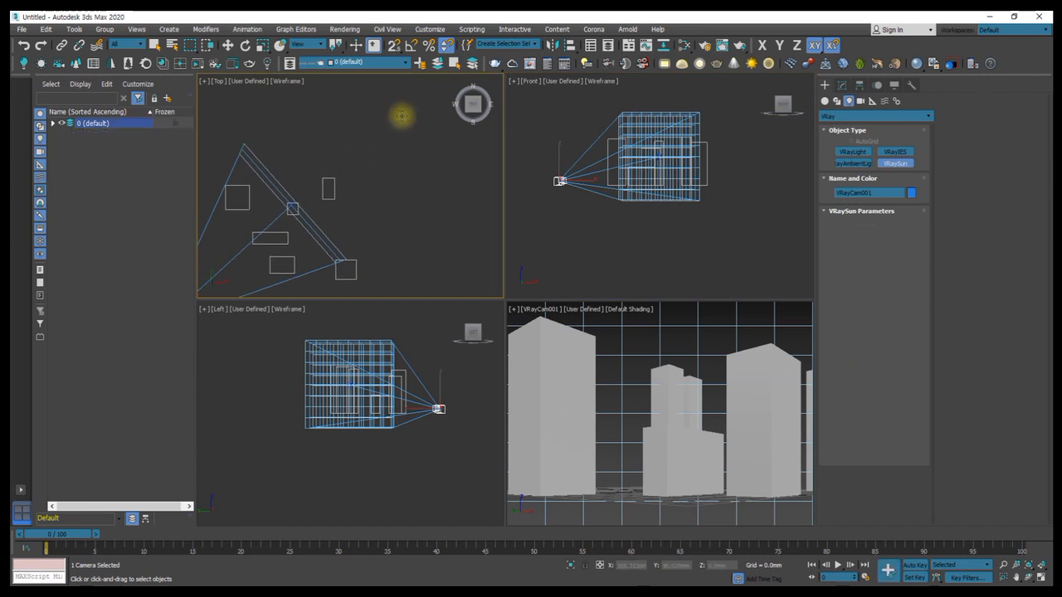
{"action": "left_click_drag", "start_coordinate": [399, 119], "coordinate": [282, 233]}
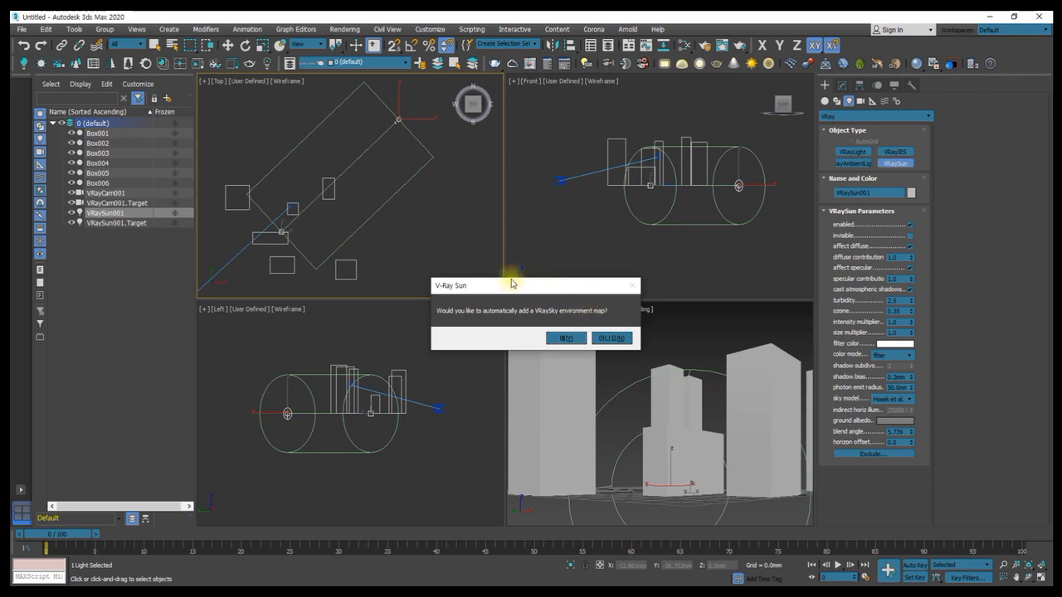
{"action": "left_click", "coordinate": [565, 340]}
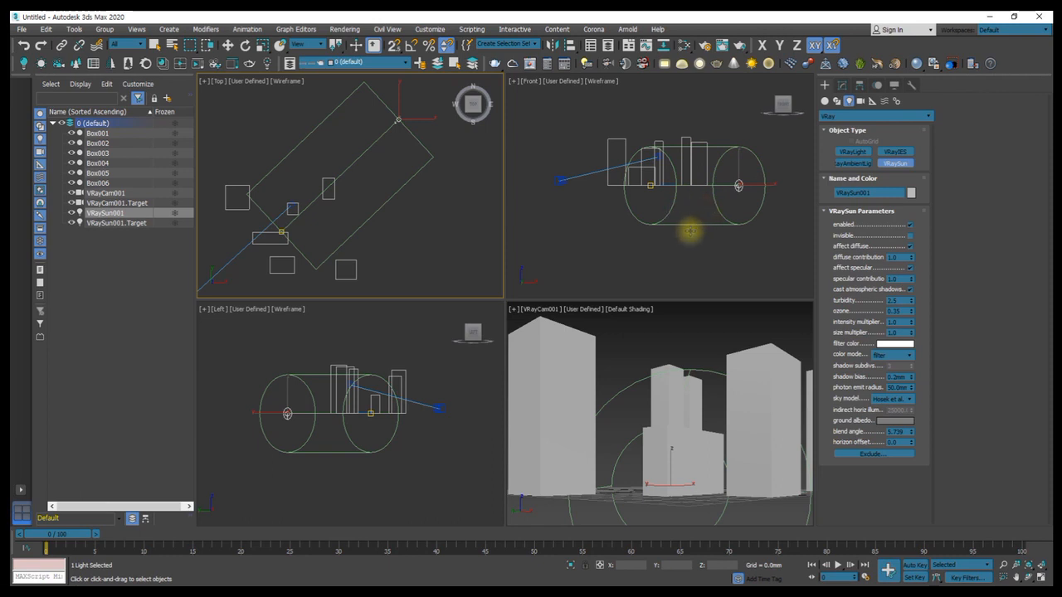
Step: Raise the VRaySun high above the boxes in the Front view so it shines down at an angle
{"action": "mouse_move", "coordinate": [689, 232]}
{"action": "middle_mouse_down"}
{"action": "mouse_move", "coordinate": [702, 230]}
{"action": "mouse_move", "coordinate": [685, 243]}
{"action": "middle_mouse_up"}
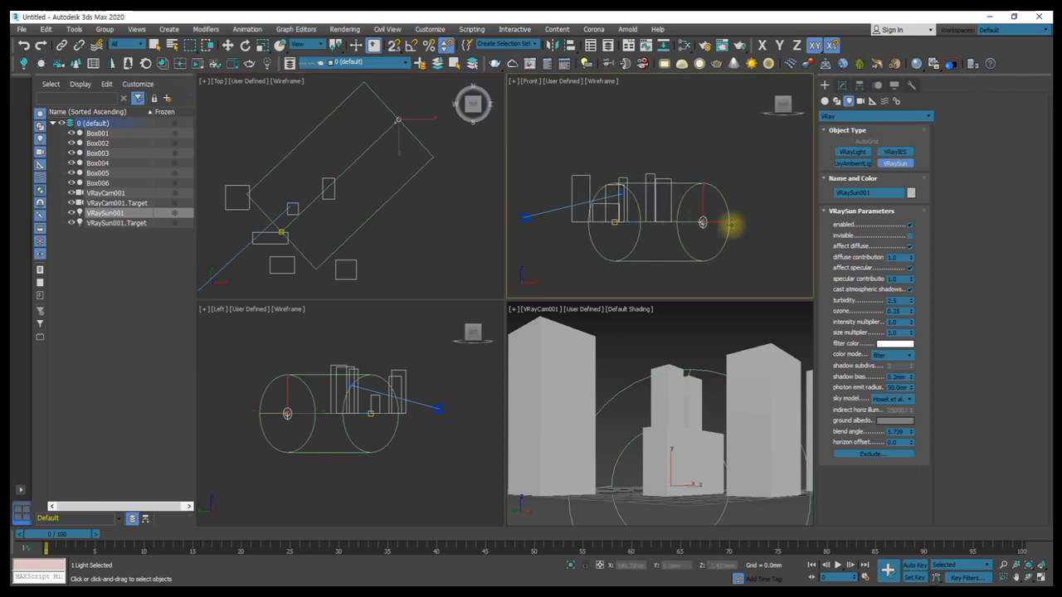
{"action": "key", "text": "w"}
{"action": "left_click_drag", "start_coordinate": [712, 210], "coordinate": [683, 108]}
{"action": "key", "text": "q"}
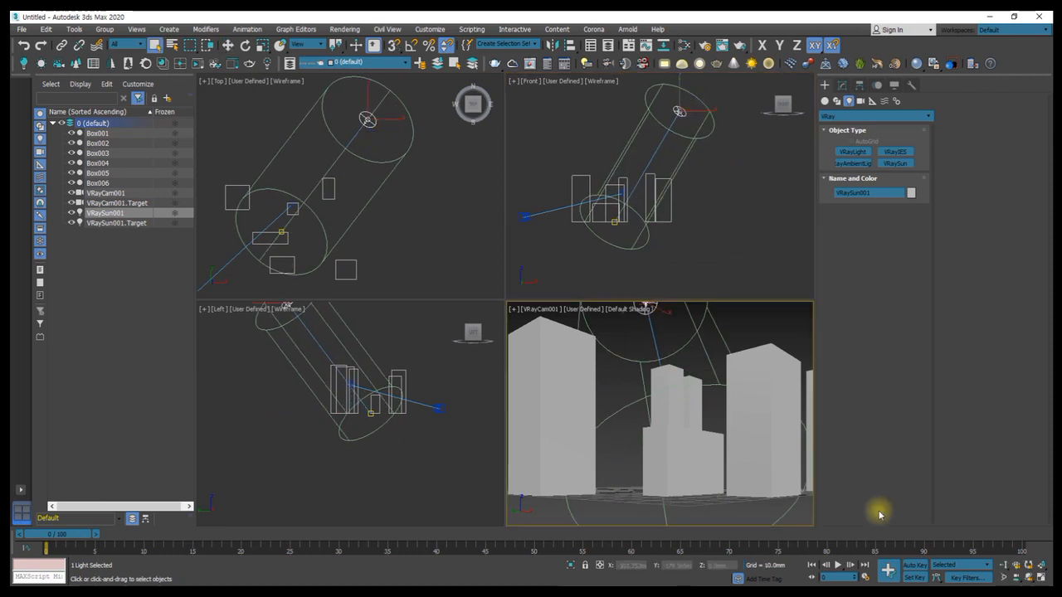
Step: Move the VRaySun in the Top view, first far west of the boxes and finally just south of them
{"action": "middle_click", "coordinate": [324, 162]}
{"action": "scroll", "coordinate": [324, 162], "scroll_direction": "down", "scroll_amount": 6}
{"action": "key", "text": "w"}
{"action": "left_click_drag", "start_coordinate": [344, 144], "coordinate": [246, 157]}
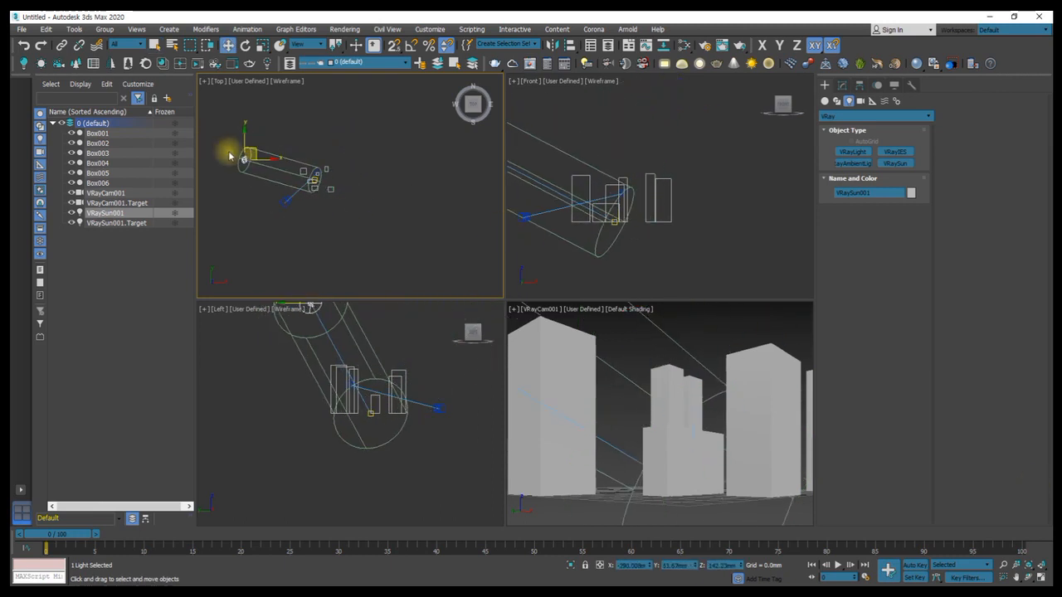
{"action": "left_click_drag", "start_coordinate": [250, 154], "coordinate": [326, 214]}
{"action": "key", "text": "q"}
{"action": "right_click", "coordinate": [531, 286]}
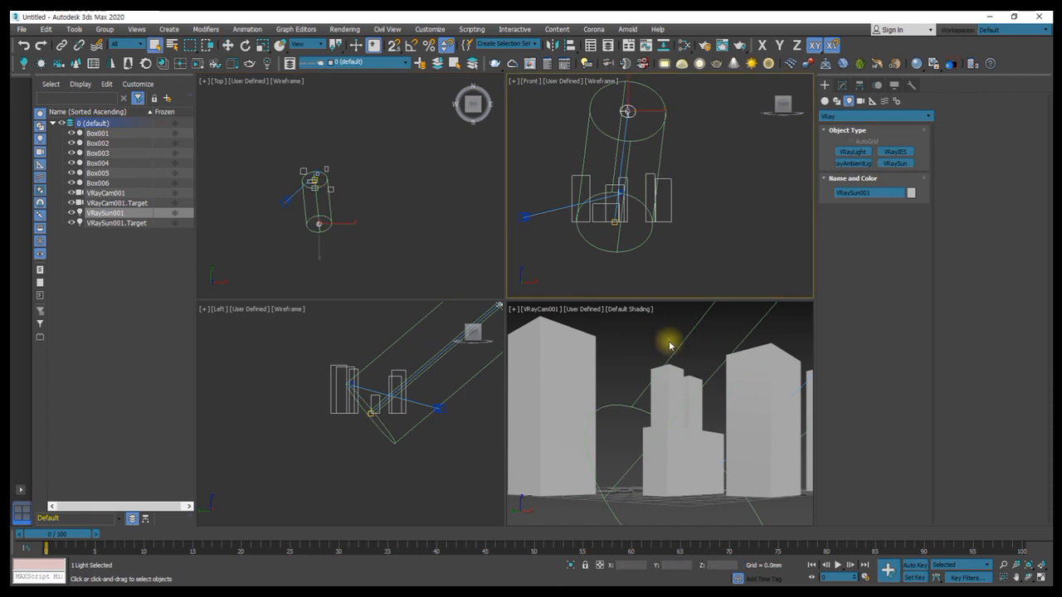
Step: Deselect the sun and review the background, VRaySky map and exposure settings in Environment and Effects
{"action": "left_click", "coordinate": [670, 344]}
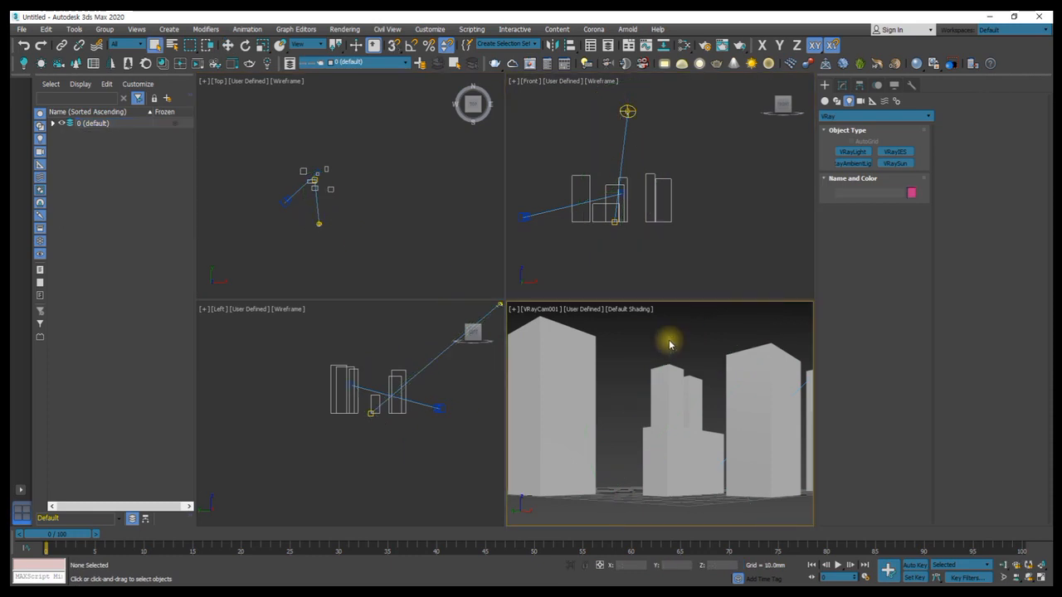
{"action": "left_click", "coordinate": [688, 185]}
{"action": "key", "text": "8"}
{"action": "left_click_drag", "start_coordinate": [896, 124], "coordinate": [595, 139]}
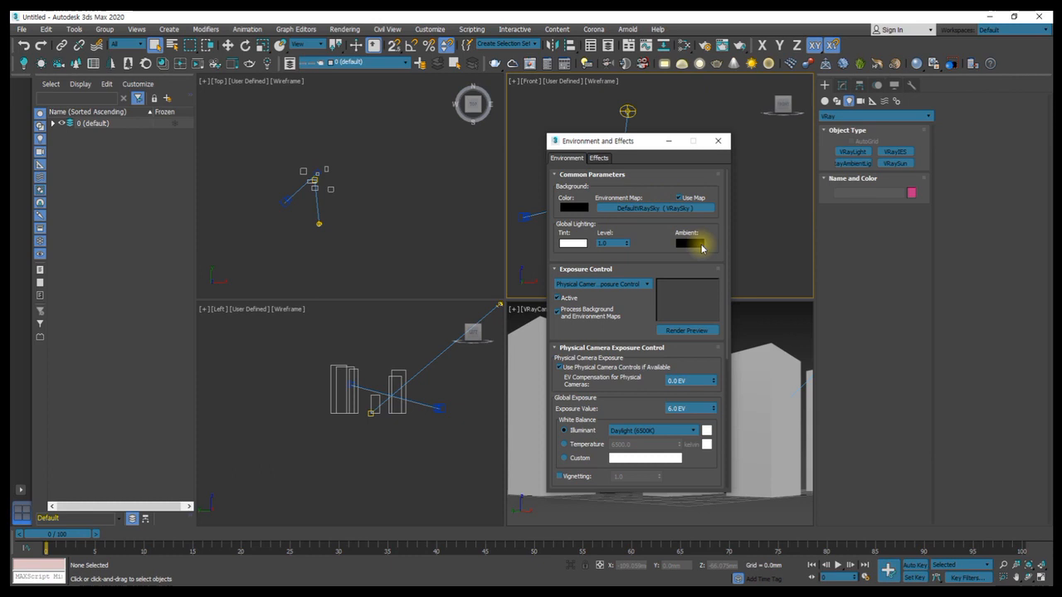
{"action": "left_click", "coordinate": [717, 141]}
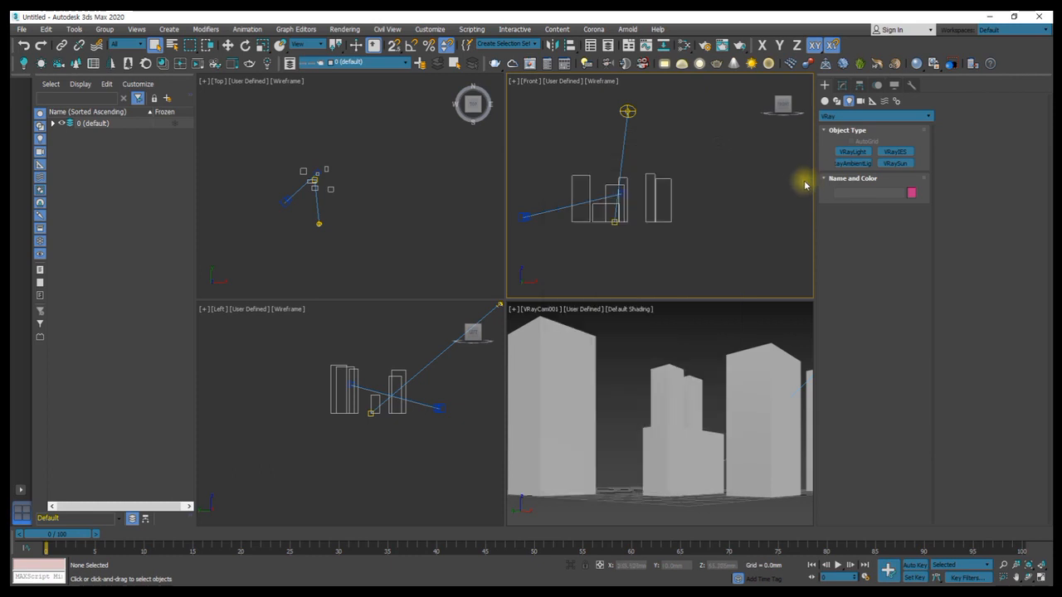
Step: Place a dome VRayLight in the Top view just east of the boxes and open its parameters
{"action": "left_click", "coordinate": [682, 66]}
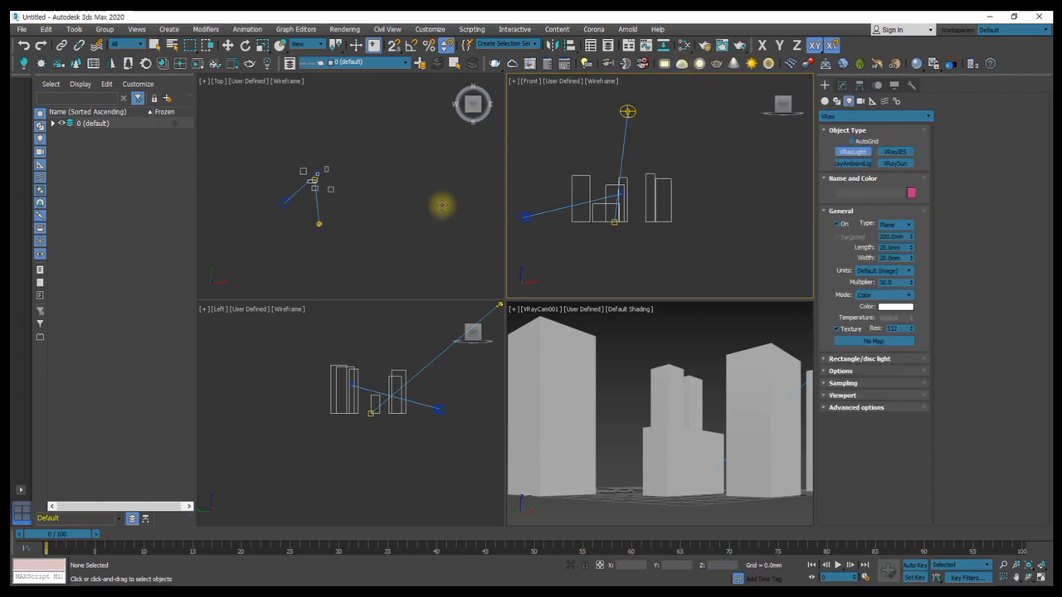
{"action": "left_click", "coordinate": [336, 174]}
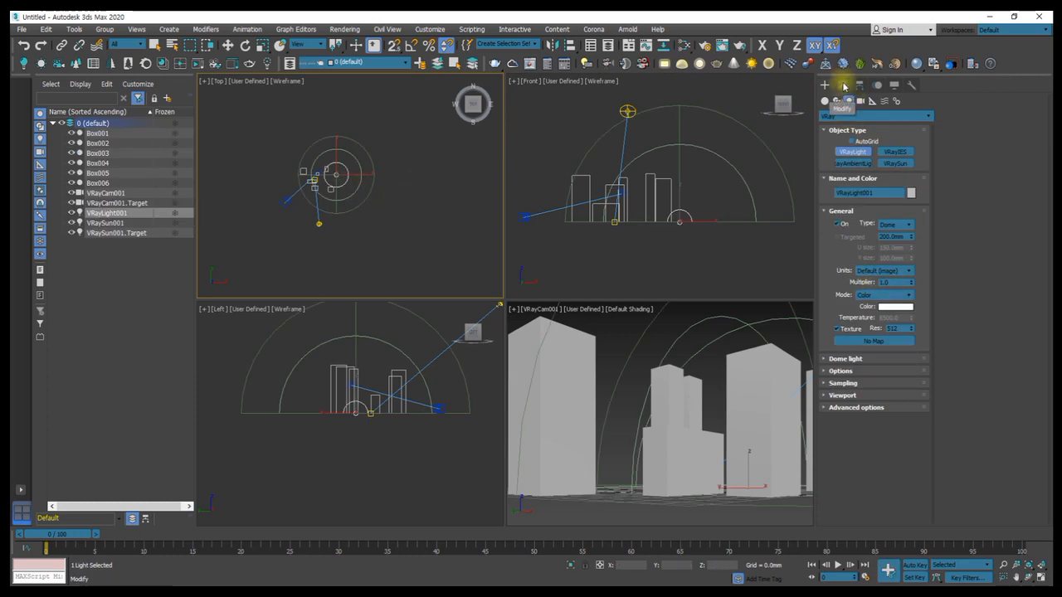
{"action": "left_click", "coordinate": [844, 86]}
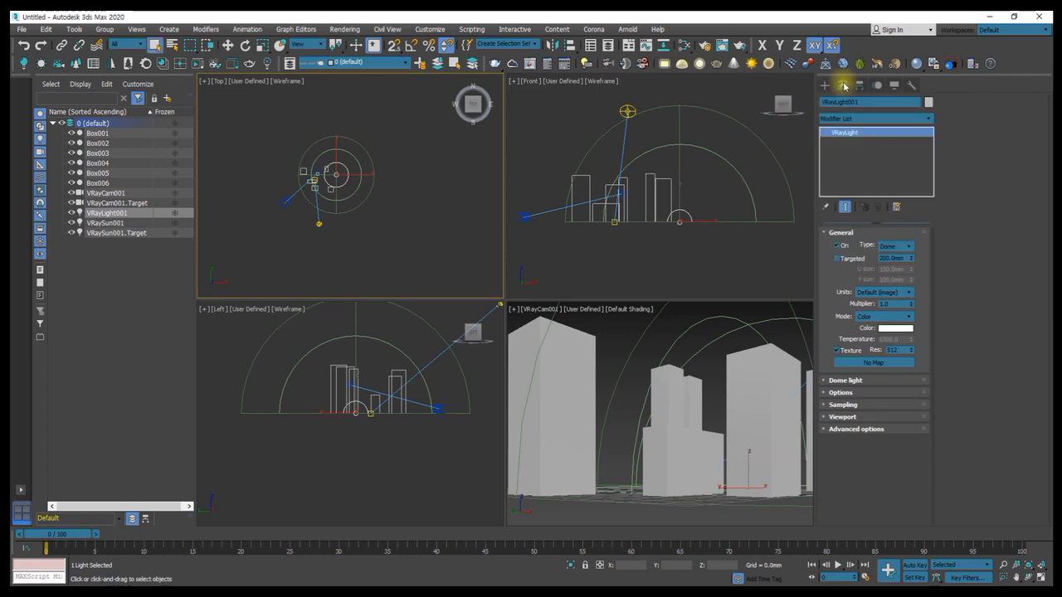
Step: Try a VRayHDRI map without an image in the dome light's texture slot, and clear the slot again
{"action": "left_click", "coordinate": [862, 365]}
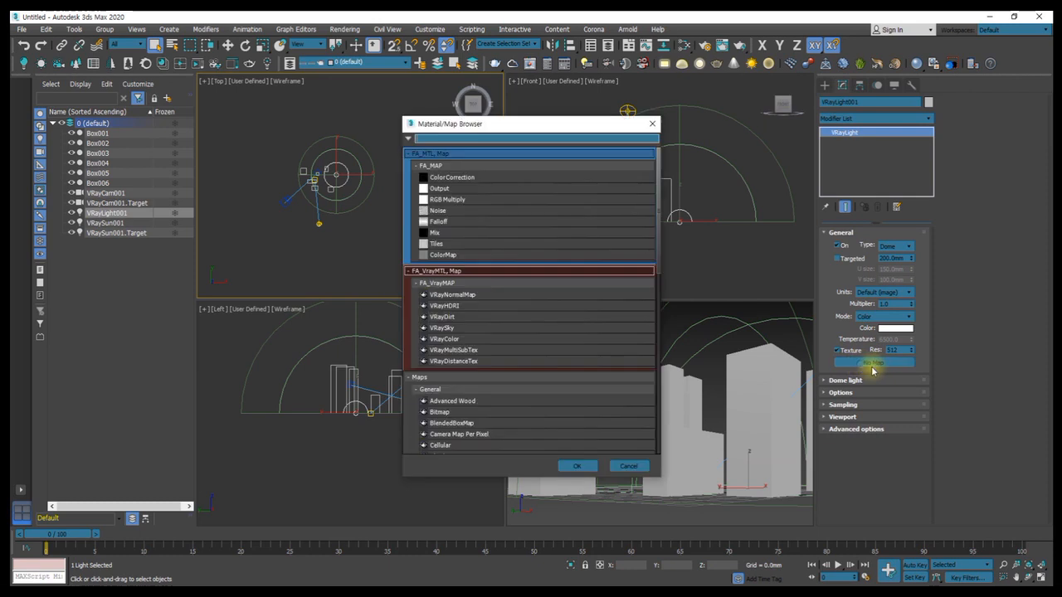
{"action": "double_click", "coordinate": [460, 306]}
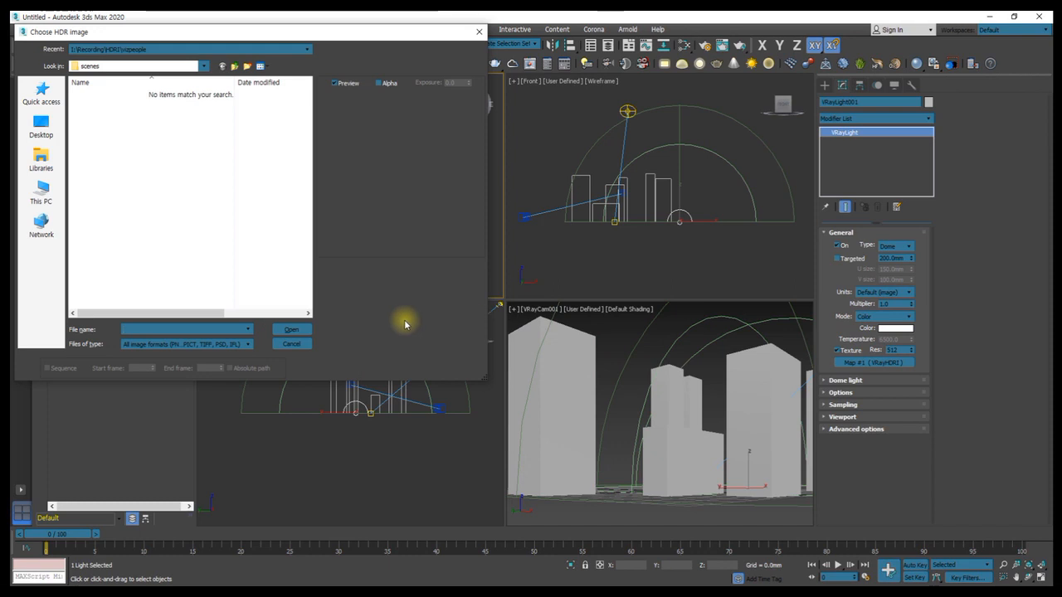
{"action": "left_click", "coordinate": [298, 345]}
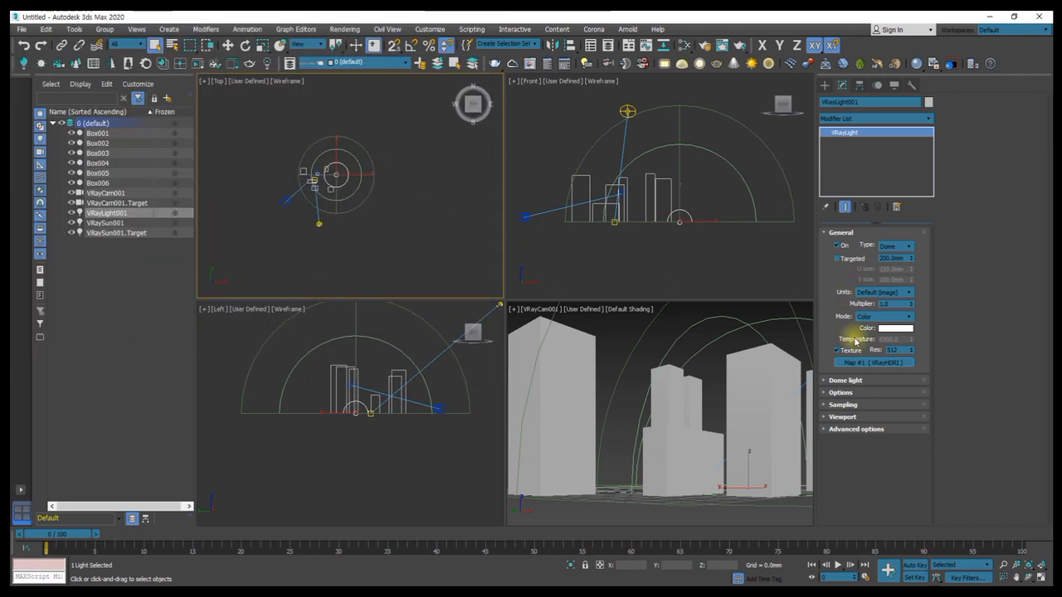
{"action": "right_click", "coordinate": [862, 364]}
{"action": "left_click", "coordinate": [887, 395]}
Step: Assign a VRayHDRI map from the V-Ray group of the standard maps to the dome light's texture slot
{"action": "left_click", "coordinate": [872, 362]}
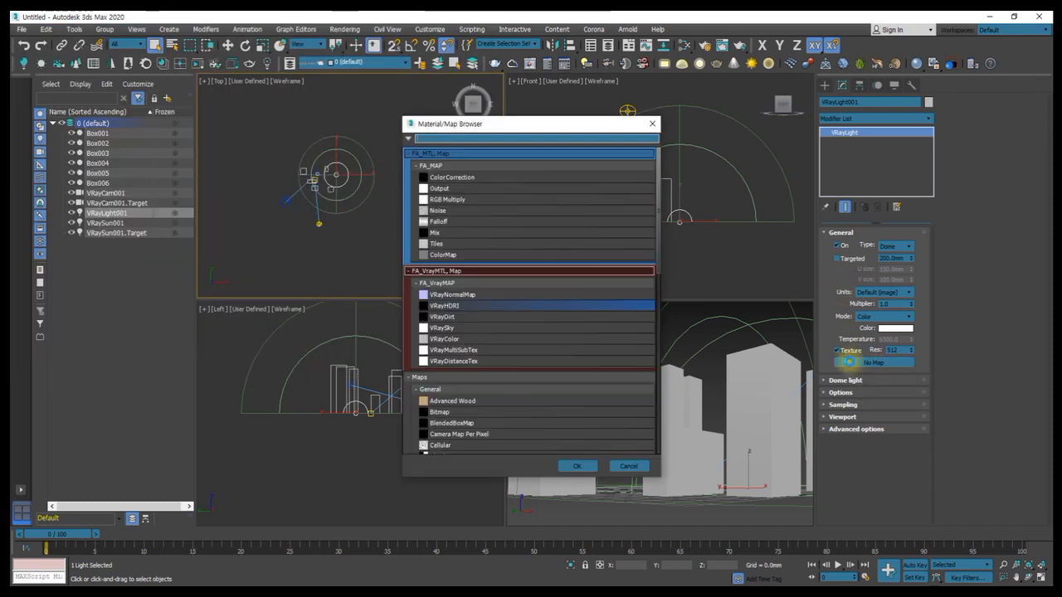
{"action": "left_click", "coordinate": [406, 271]}
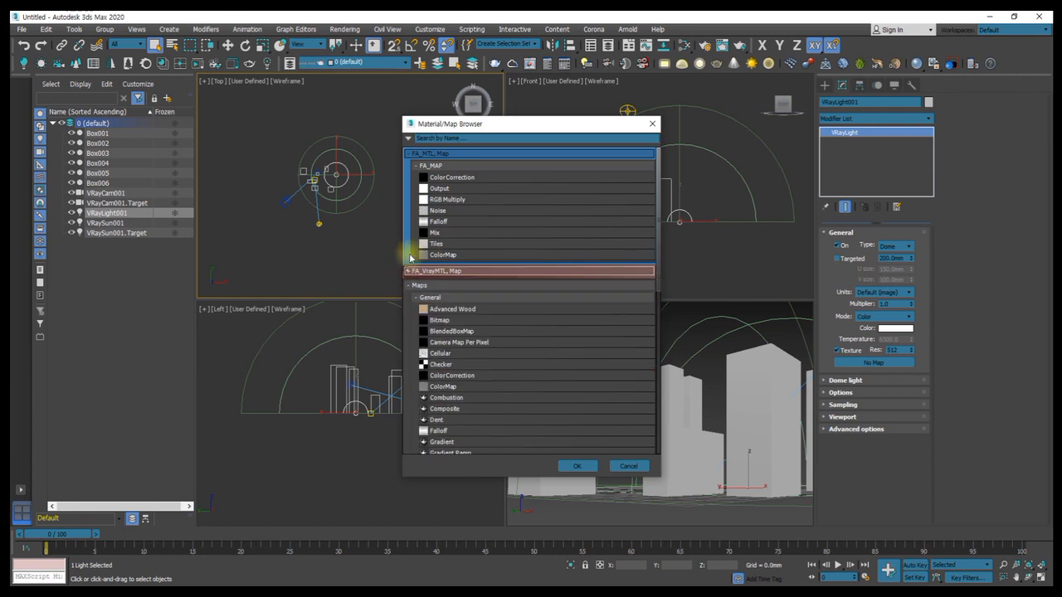
{"action": "left_click", "coordinate": [420, 167]}
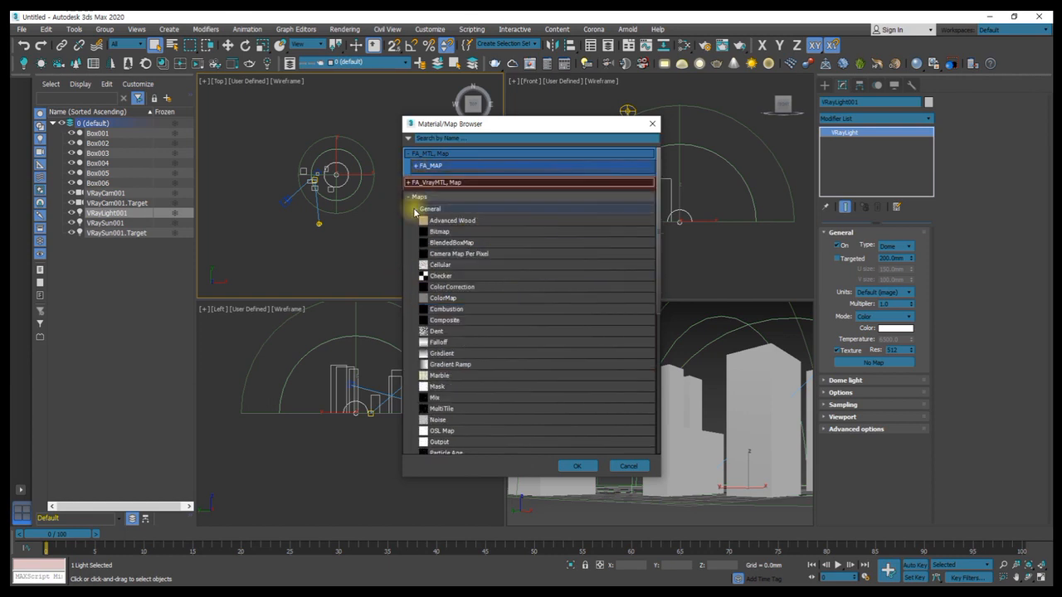
{"action": "left_click", "coordinate": [408, 199]}
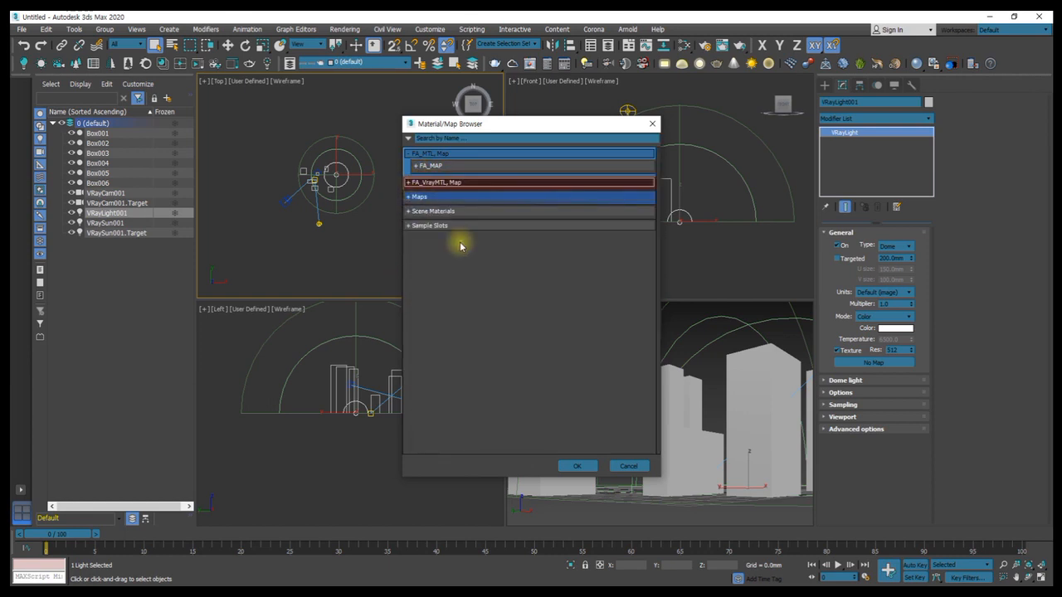
{"action": "left_click", "coordinate": [407, 200]}
{"action": "scroll", "coordinate": [481, 307], "scroll_direction": "down", "scroll_amount": 10}
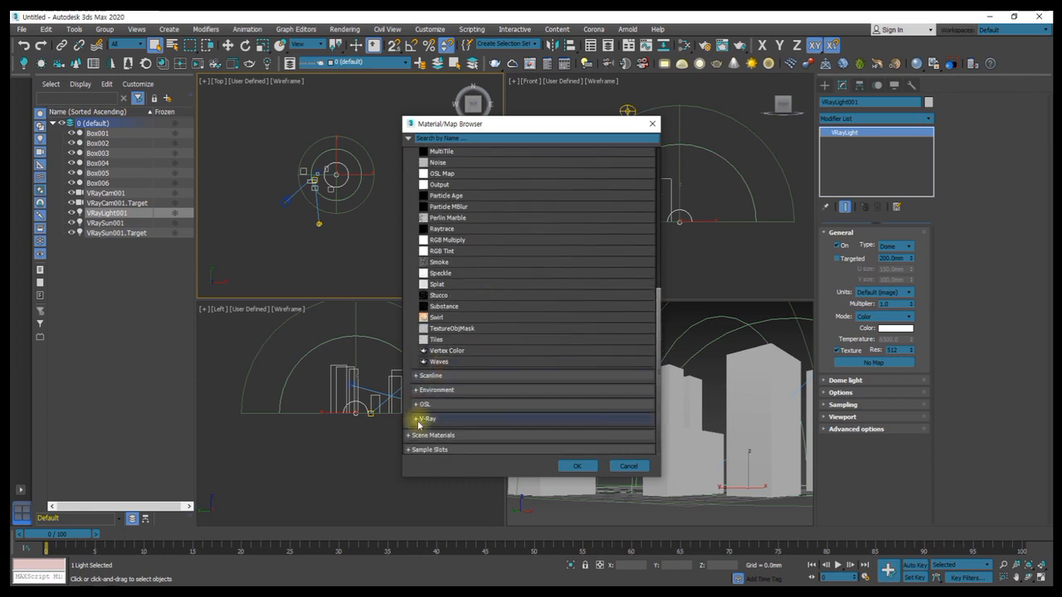
{"action": "left_click", "coordinate": [425, 418]}
{"action": "scroll", "coordinate": [494, 406], "scroll_direction": "down", "scroll_amount": 3}
{"action": "scroll", "coordinate": [489, 390], "scroll_direction": "down", "scroll_amount": 4}
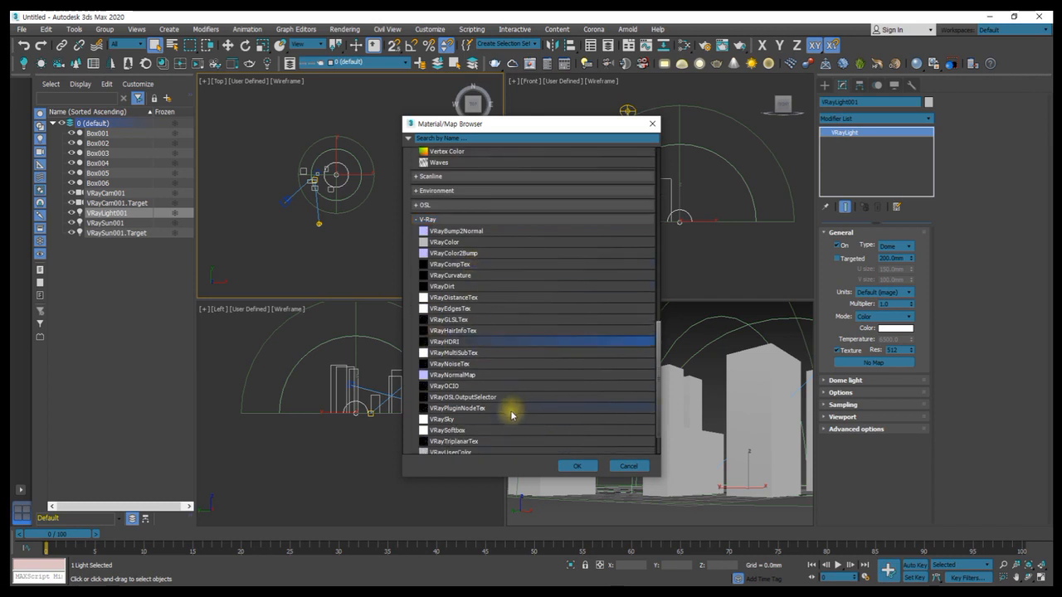
{"action": "double_click", "coordinate": [441, 342]}
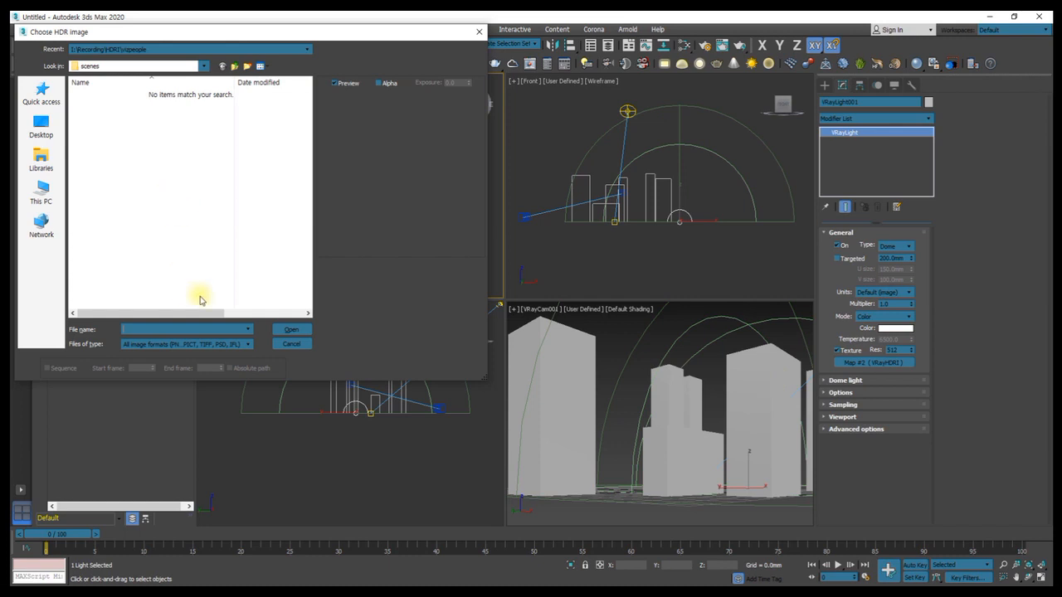
Step: Browse for the HDR image to the vizpeople folder inside Recording's HDRI folder
{"action": "left_click", "coordinate": [209, 350]}
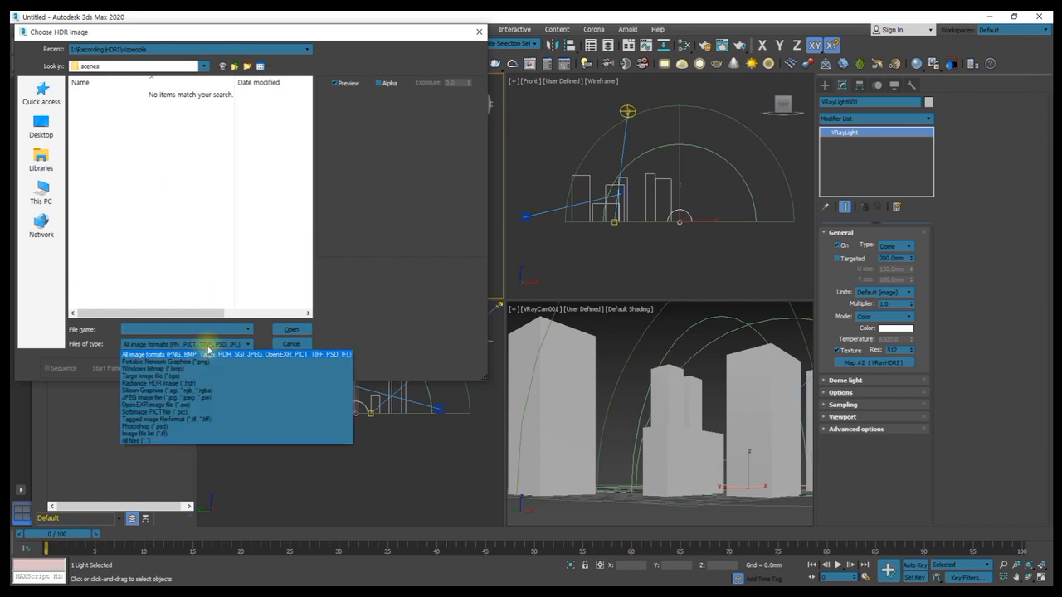
{"action": "left_click", "coordinate": [191, 225]}
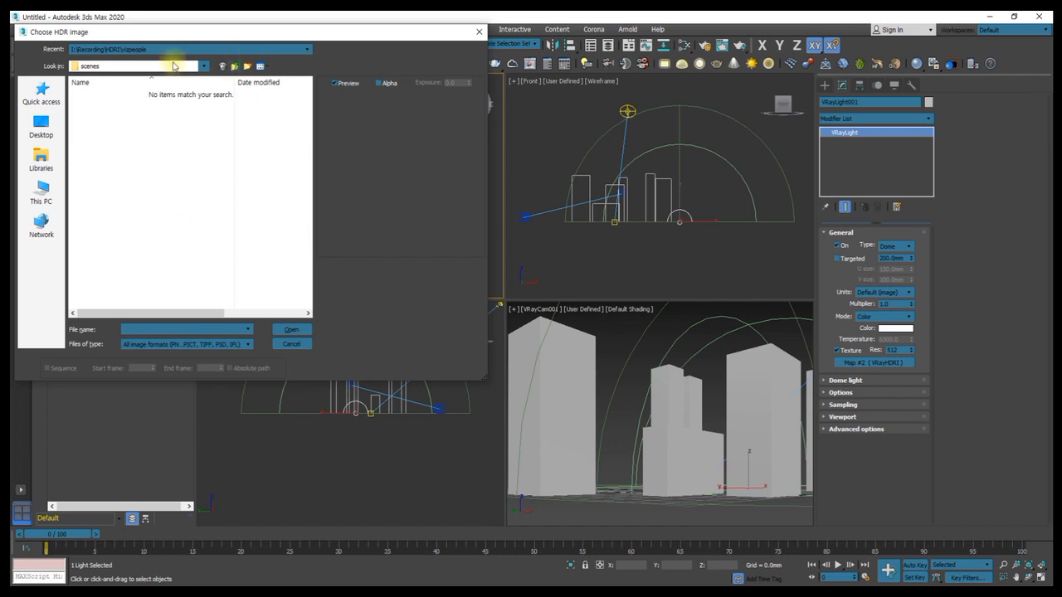
{"action": "left_click", "coordinate": [202, 66]}
{"action": "left_click", "coordinate": [202, 66]}
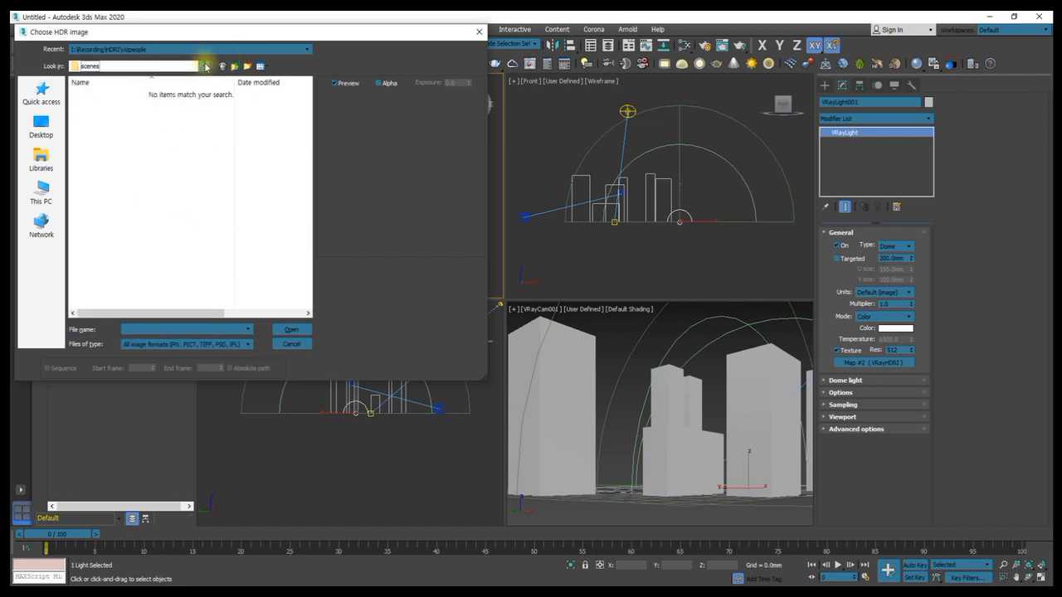
{"action": "left_click", "coordinate": [166, 50]}
{"action": "left_click", "coordinate": [133, 66]}
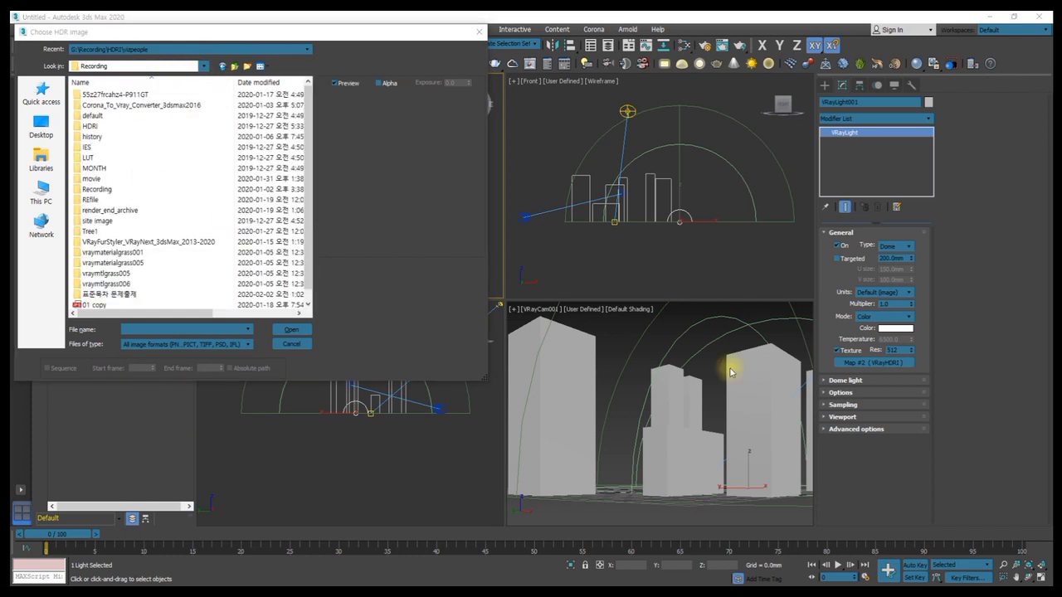
{"action": "double_click", "coordinate": [109, 116]}
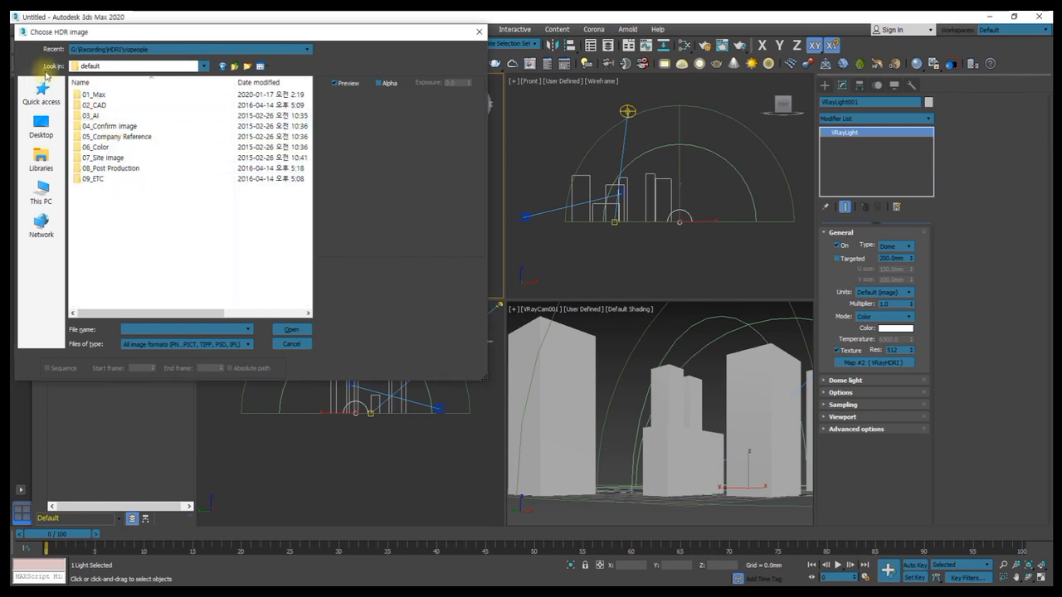
{"action": "left_click", "coordinate": [233, 65]}
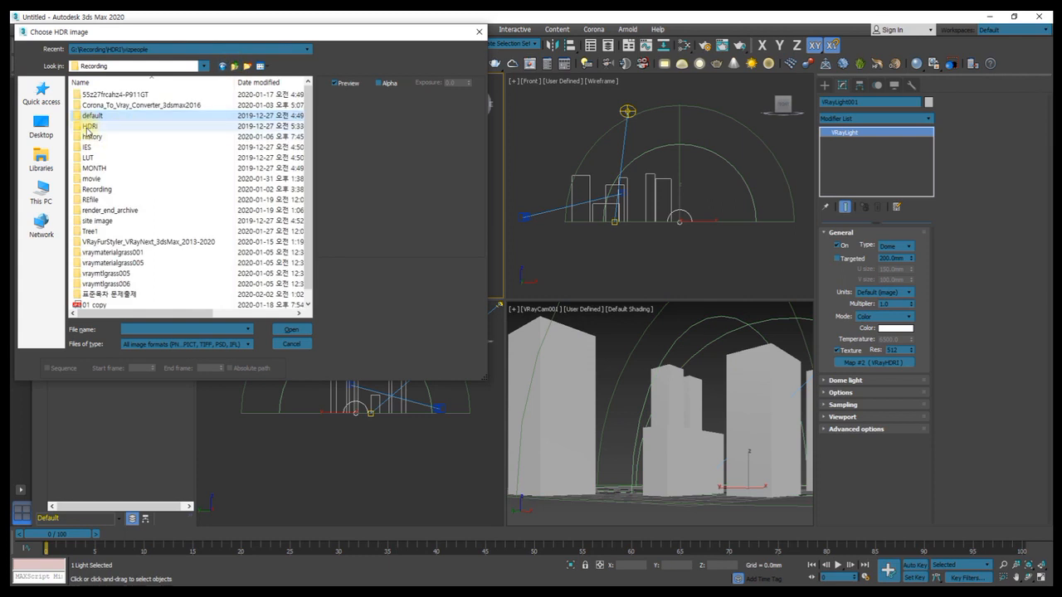
{"action": "double_click", "coordinate": [116, 127]}
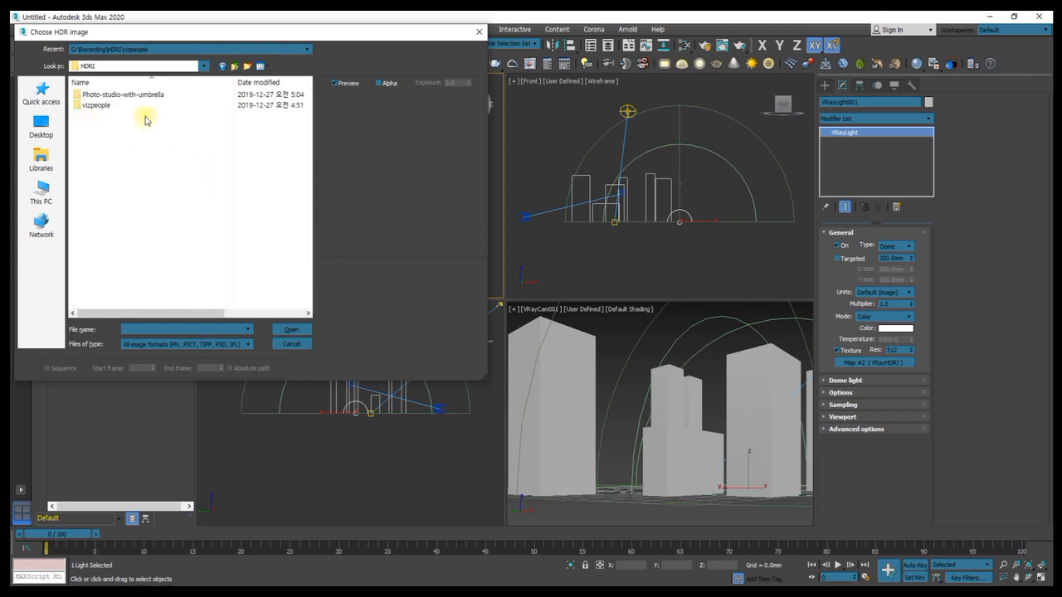
{"action": "double_click", "coordinate": [97, 106]}
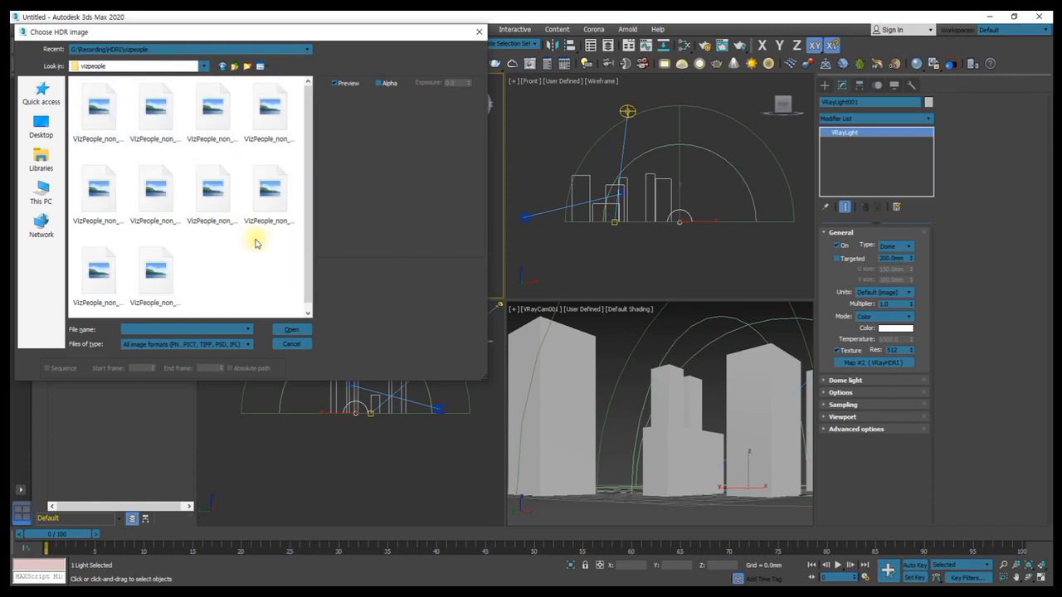
Step: Preview several sky images, load VizPeople_non_commercial_hdr_v1_05 into the dome light's HDRI map, and deselect the light
{"action": "left_click", "coordinate": [262, 123]}
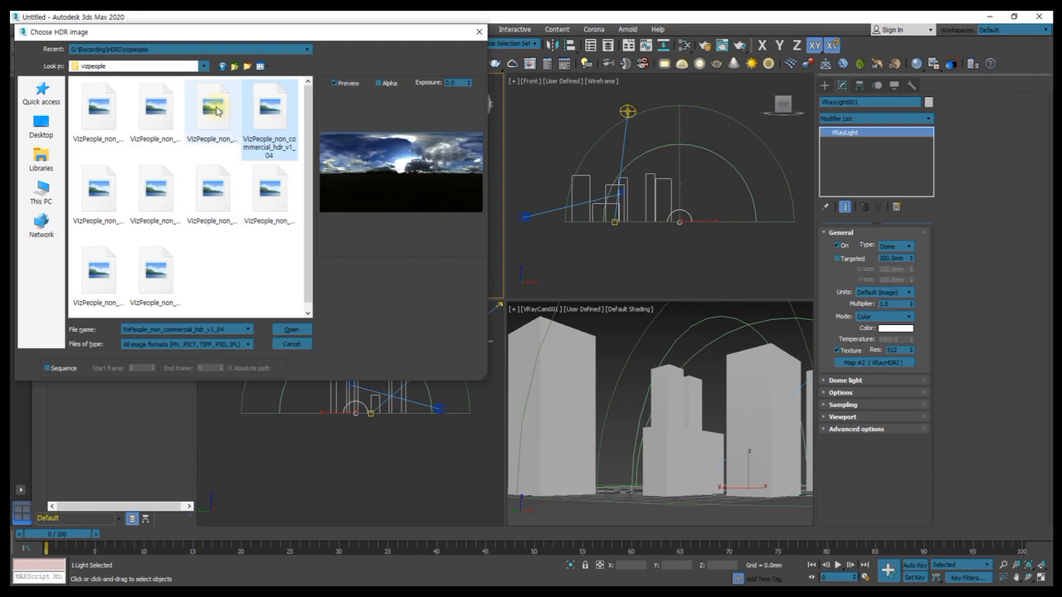
{"action": "key", "text": "Left"}
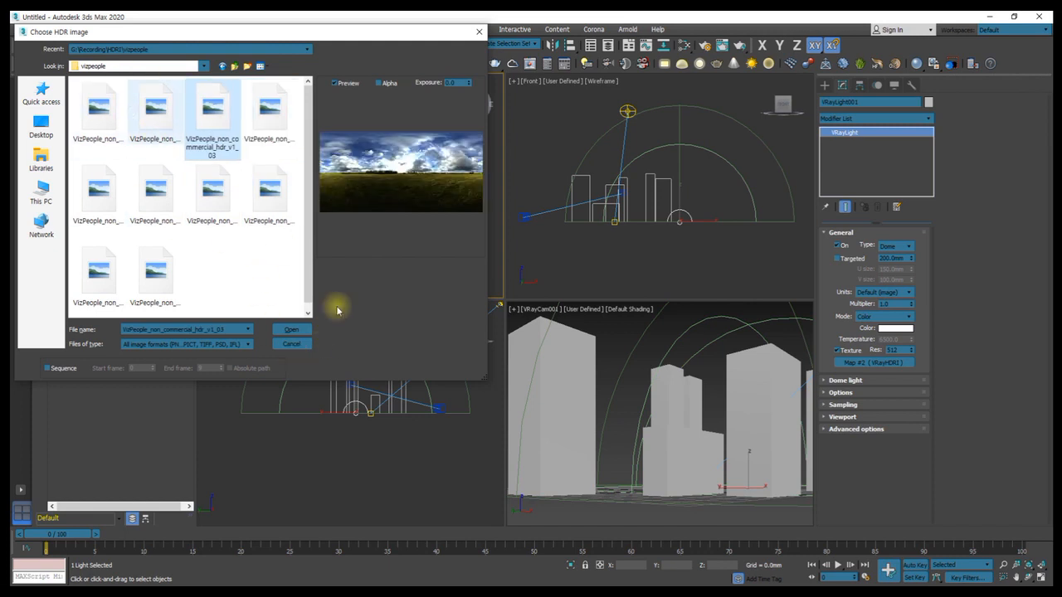
{"action": "key", "text": "Left"}
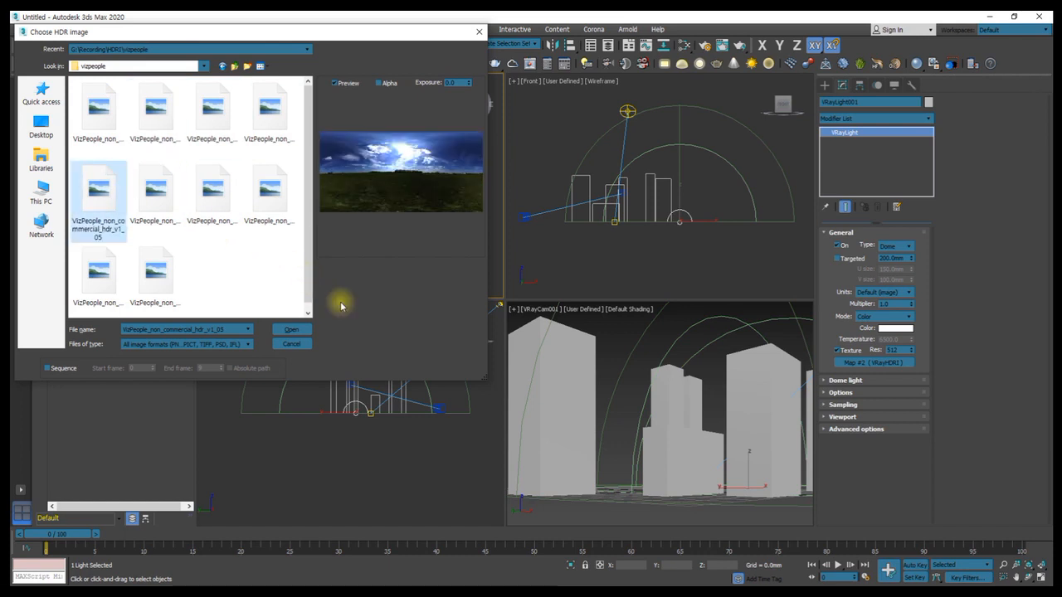
{"action": "left_click", "coordinate": [290, 333]}
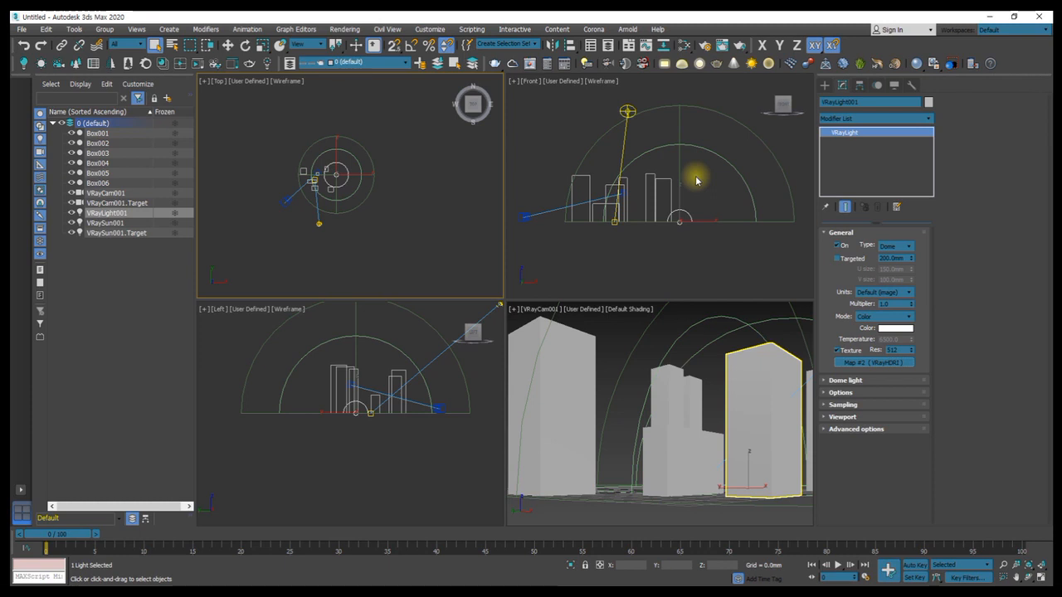
{"action": "left_click", "coordinate": [635, 241]}
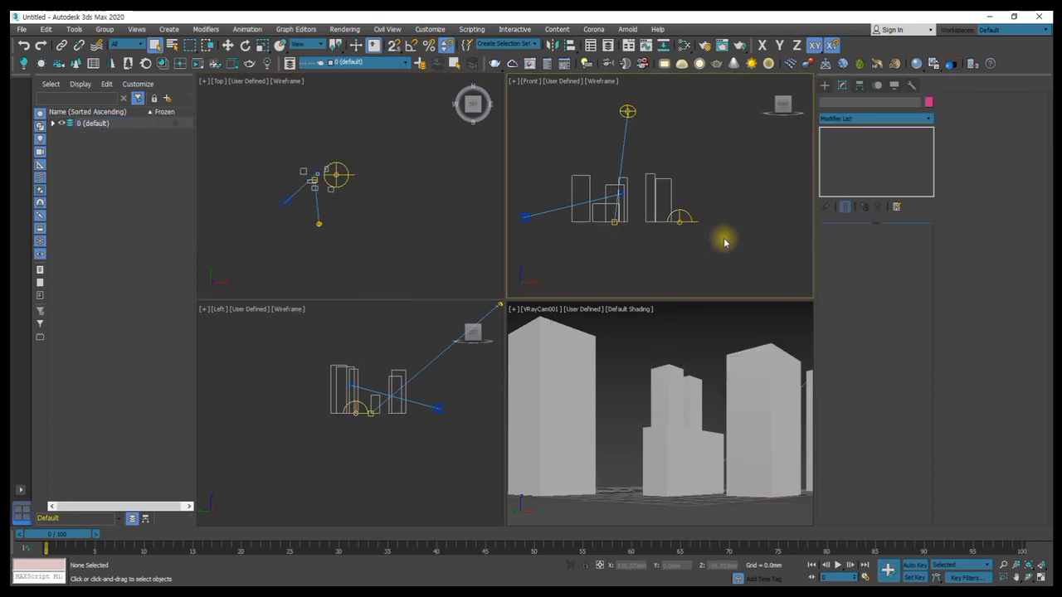
Step: Draw three plane VRayLights in the Top view east of the dome light, the middle one about 17 by 19 mm
{"action": "left_click", "coordinate": [643, 64]}
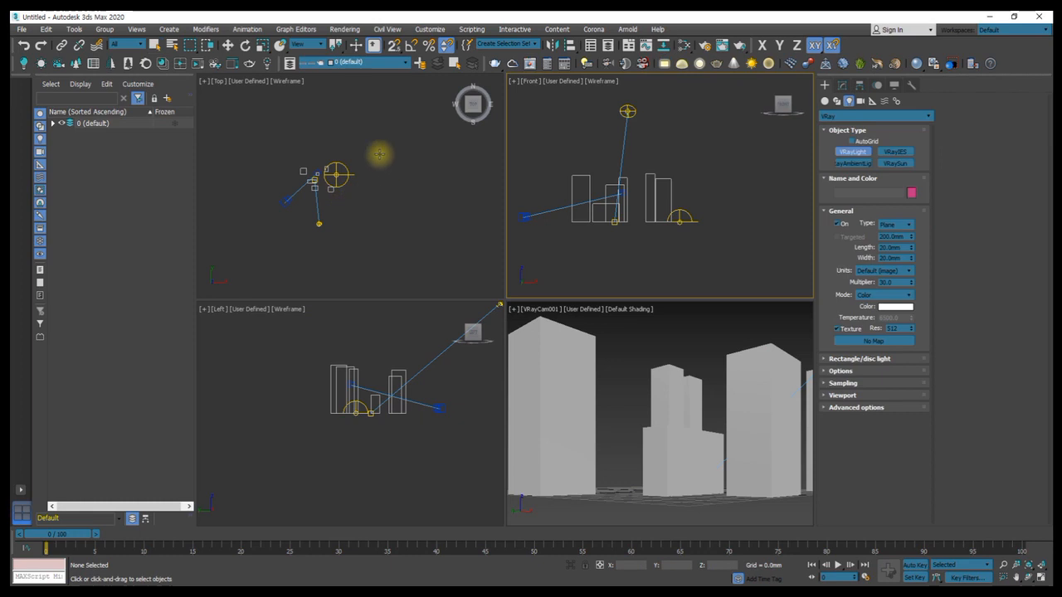
{"action": "left_click_drag", "start_coordinate": [381, 164], "coordinate": [379, 156]}
{"action": "mouse_move", "coordinate": [381, 196]}
{"action": "left_mouse_down"}
{"action": "mouse_move", "coordinate": [388, 203]}
{"action": "mouse_move", "coordinate": [398, 183]}
{"action": "left_mouse_up"}
{"action": "scroll", "coordinate": [378, 164], "scroll_direction": "up", "scroll_amount": 4}
{"action": "right_click", "coordinate": [376, 200]}
Step: Clone the middle plane light eastward along X as four evenly spaced instances, and open the last one's parameters
{"action": "key", "text": "w"}
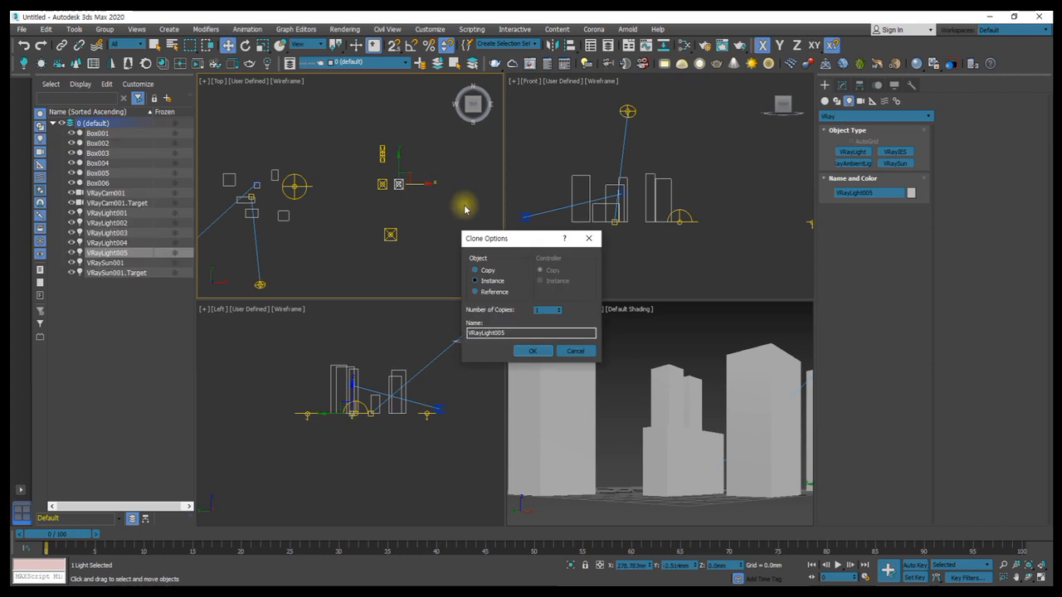
{"action": "left_click", "coordinate": [489, 280]}
{"action": "left_click", "coordinate": [559, 309]}
{"action": "left_click", "coordinate": [560, 310]}
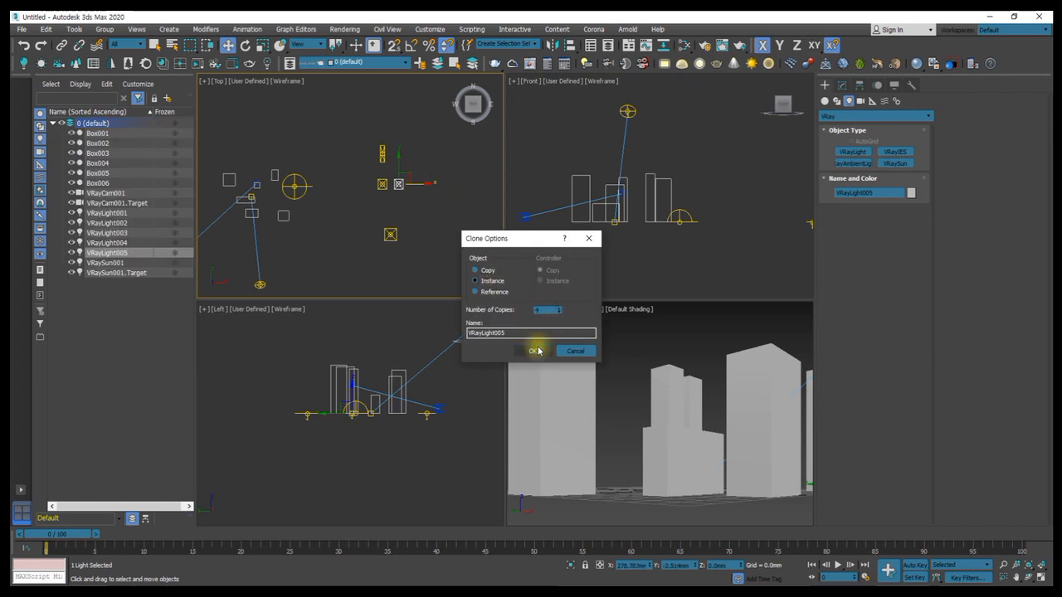
{"action": "left_click", "coordinate": [536, 350]}
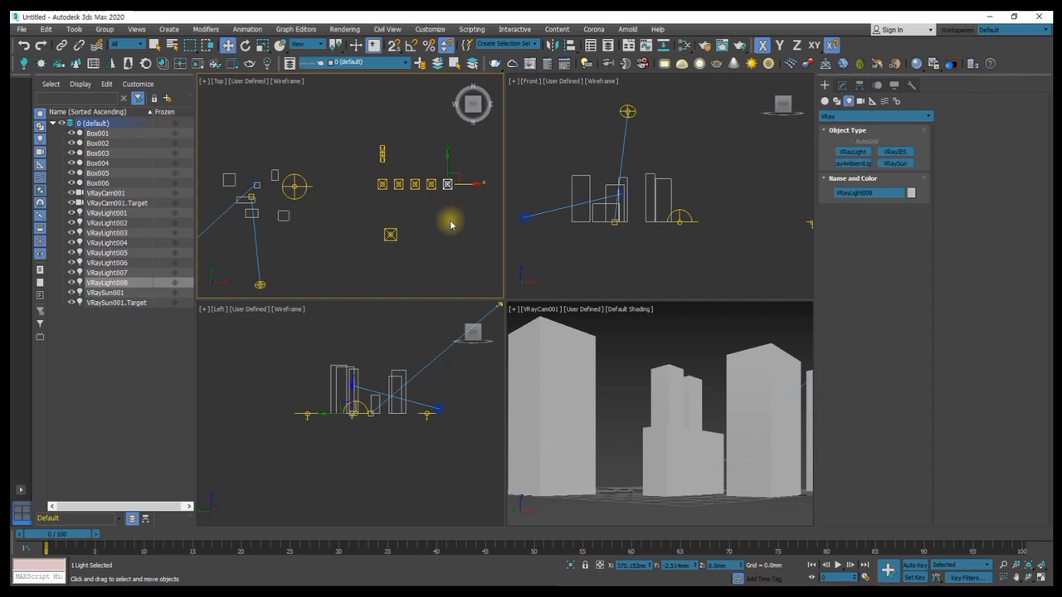
{"action": "middle_click_drag", "start_coordinate": [449, 225], "coordinate": [429, 219]}
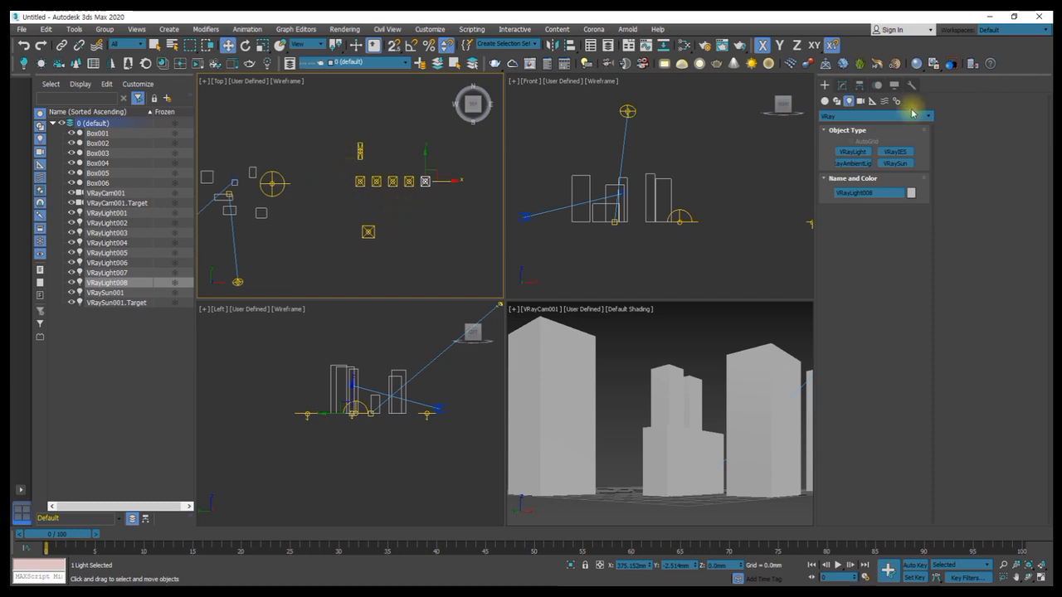
{"action": "left_click", "coordinate": [842, 86]}
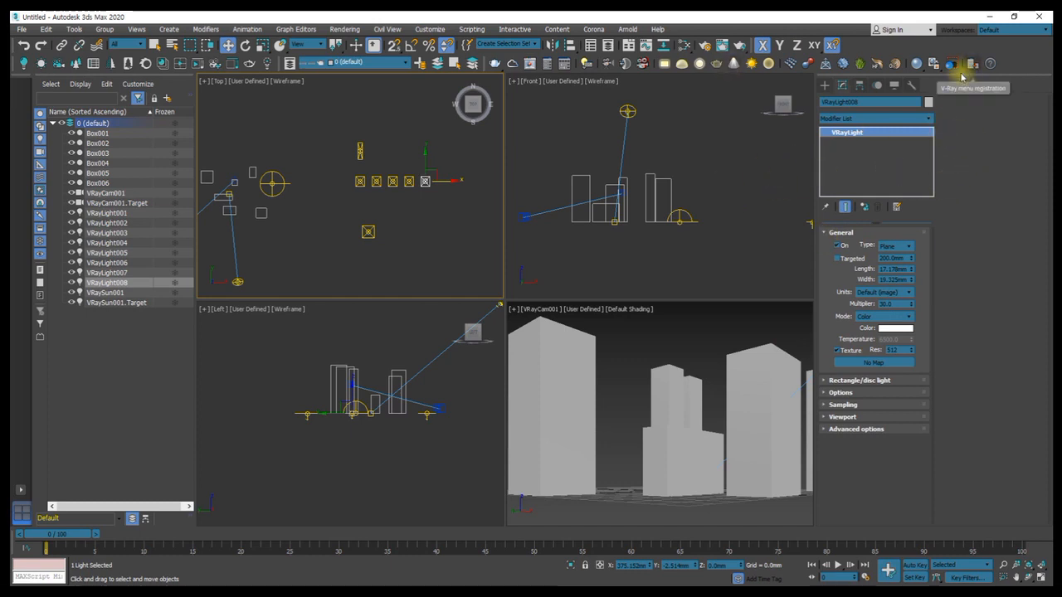
Step: Change VRayLight002's type to Sphere in the V-Ray Light Lister
{"action": "left_click", "coordinate": [584, 64]}
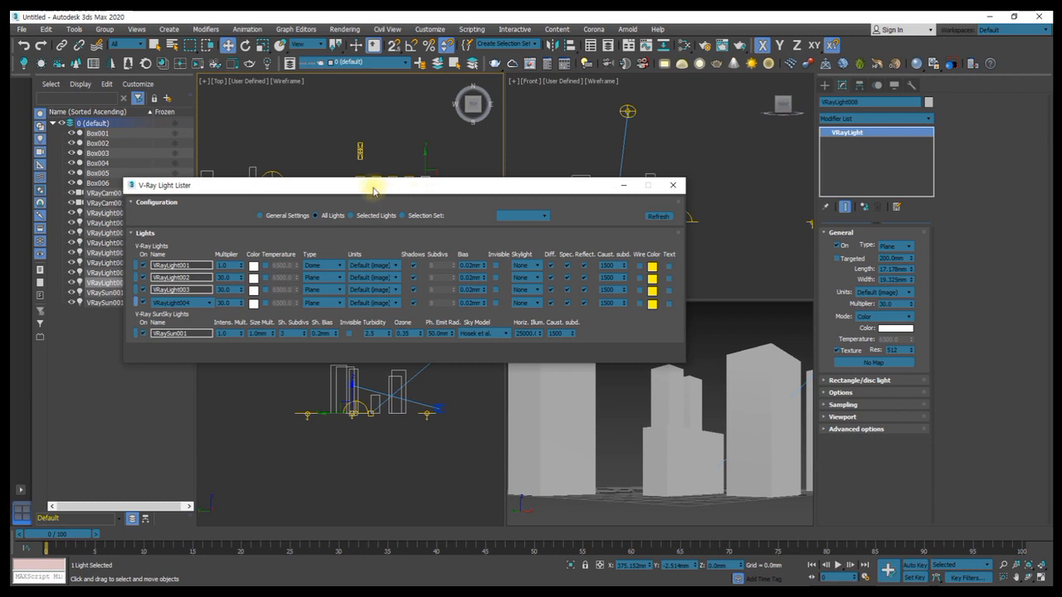
{"action": "left_click_drag", "start_coordinate": [372, 182], "coordinate": [496, 156]}
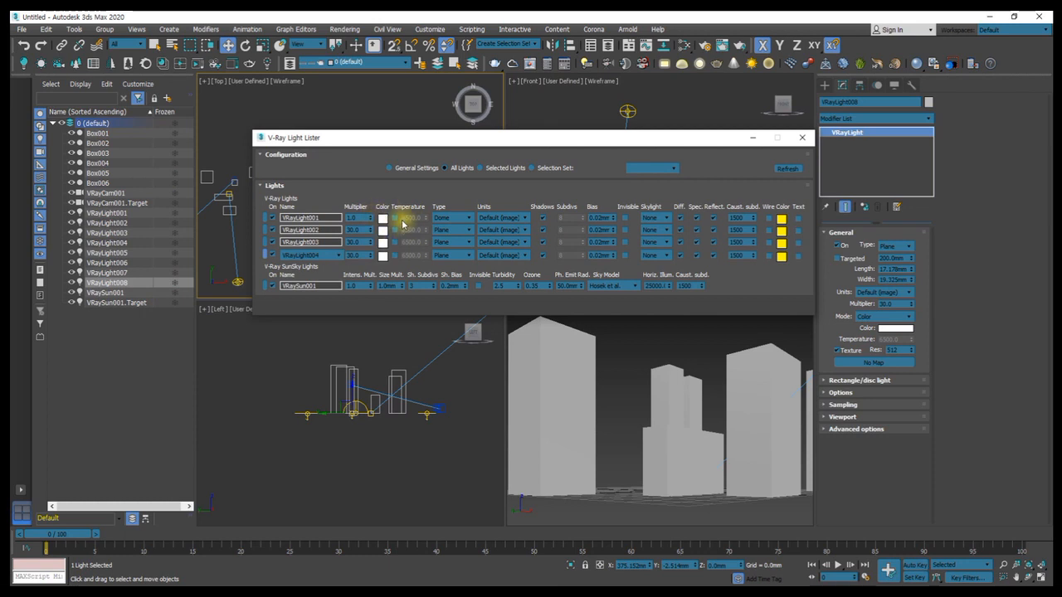
{"action": "left_click", "coordinate": [448, 230]}
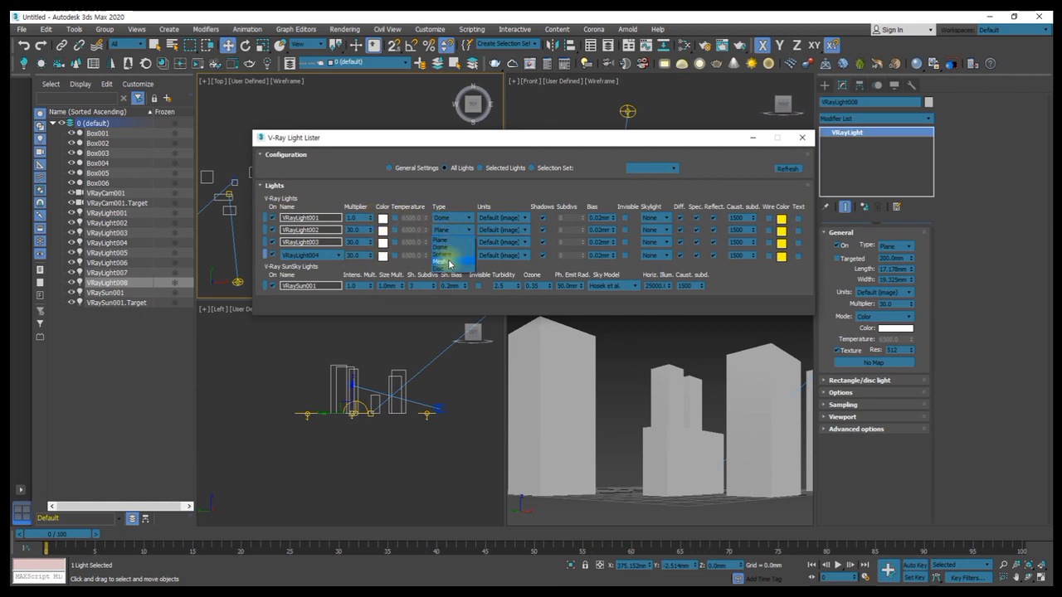
{"action": "left_click", "coordinate": [449, 260]}
{"action": "left_click_drag", "start_coordinate": [478, 144], "coordinate": [507, 295]}
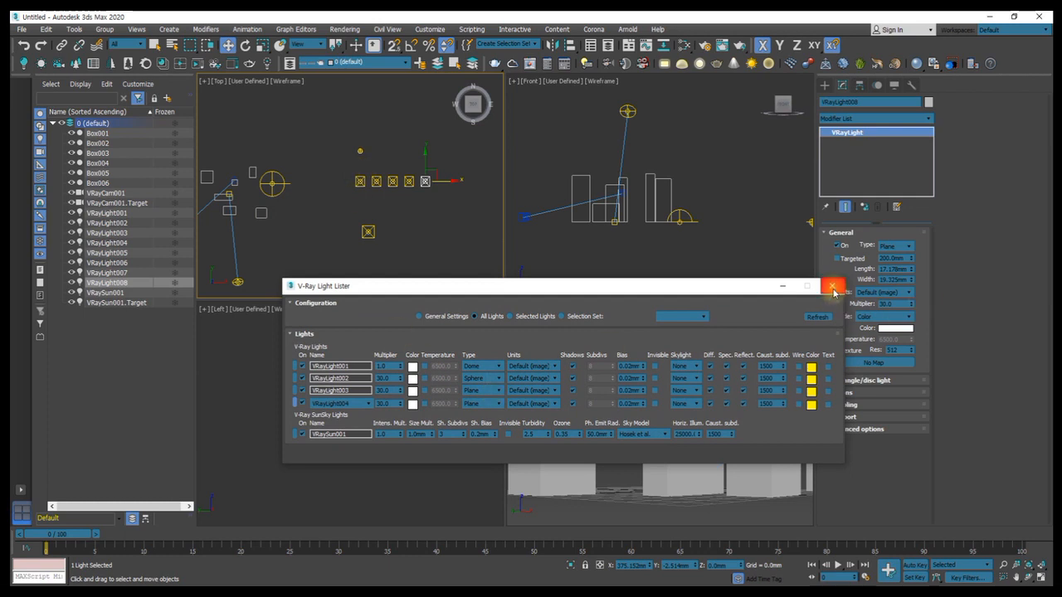
{"action": "left_click", "coordinate": [833, 287]}
Step: Delete all the lights east of the dome light in the Top view, and select Box004 in the camera view
{"action": "left_click_drag", "start_coordinate": [325, 124], "coordinate": [464, 256]}
{"action": "key", "text": "Delete"}
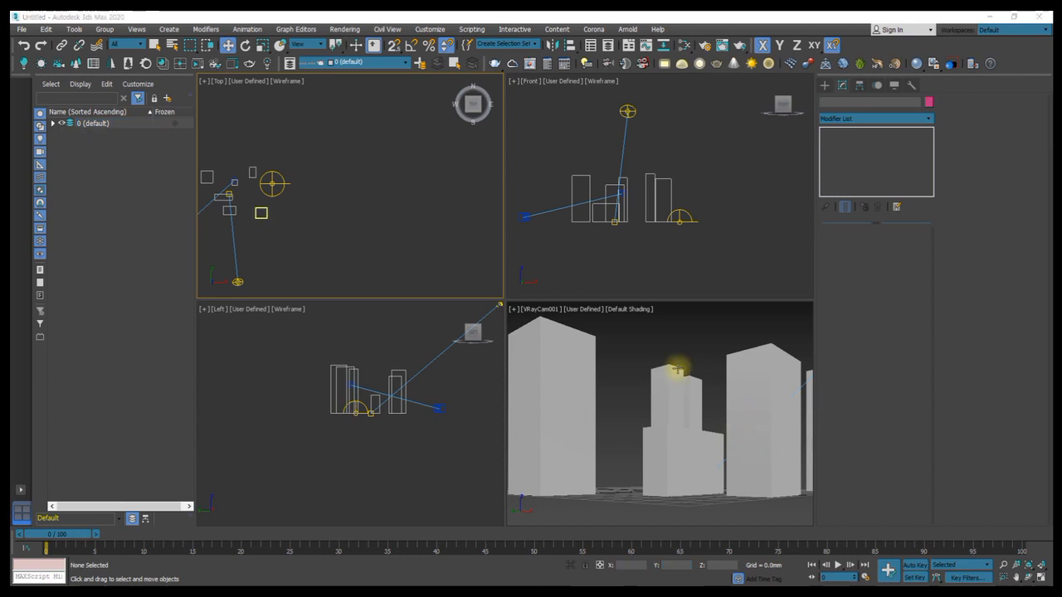
{"action": "left_click", "coordinate": [772, 379]}
{"action": "key", "text": "q"}
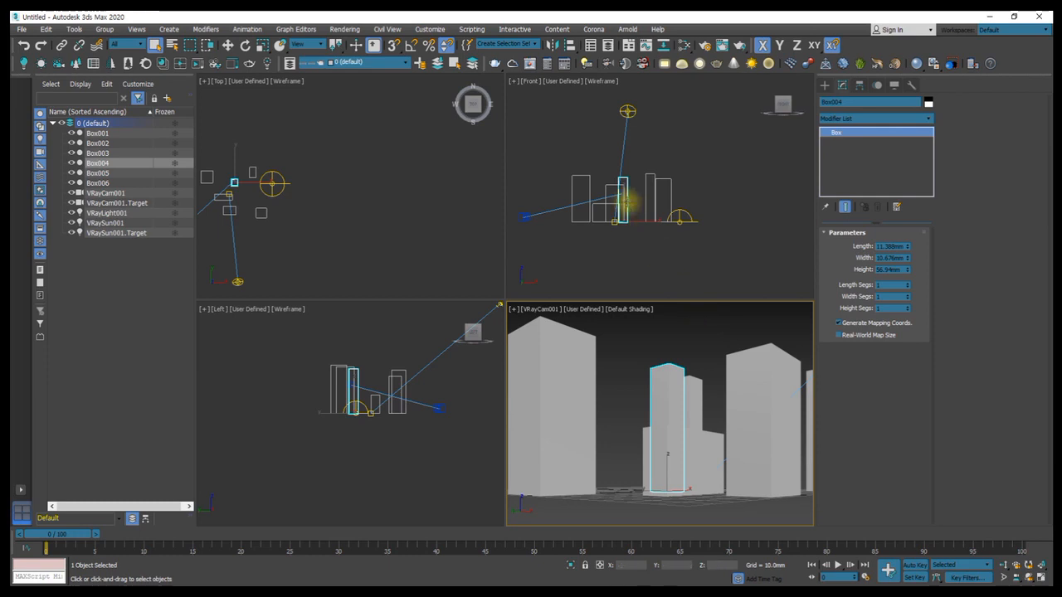
Step: Try an interactive V-Ray GPU render of the camera view in the V-Ray frame buffer
{"action": "left_click", "coordinate": [529, 64]}
{"action": "left_click_drag", "start_coordinate": [290, 90], "coordinate": [319, 204]}
{"action": "left_click_drag", "start_coordinate": [108, 192], "coordinate": [30, 150]}
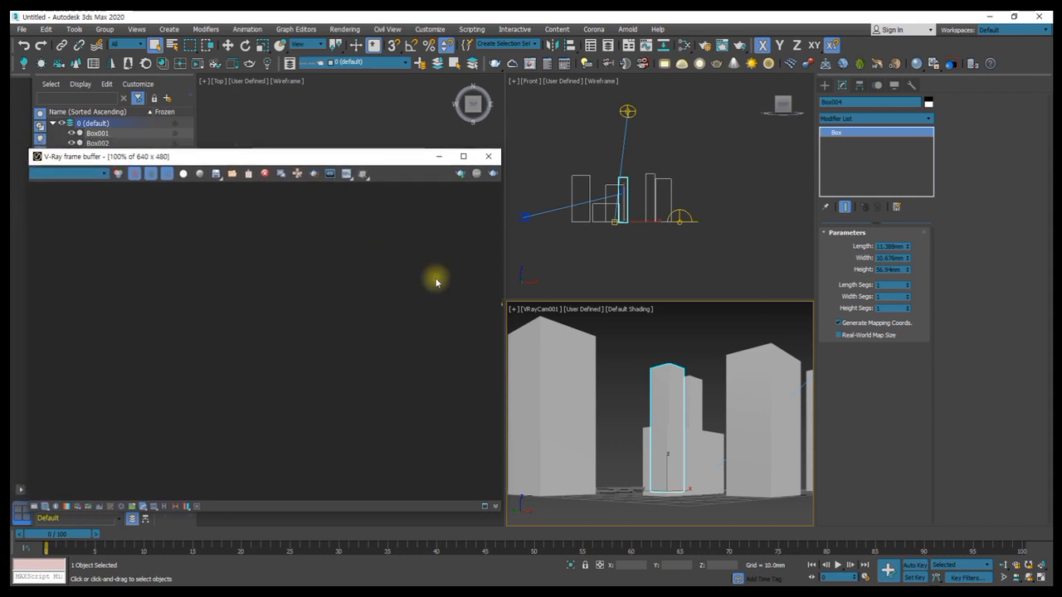
{"action": "left_click", "coordinate": [458, 176]}
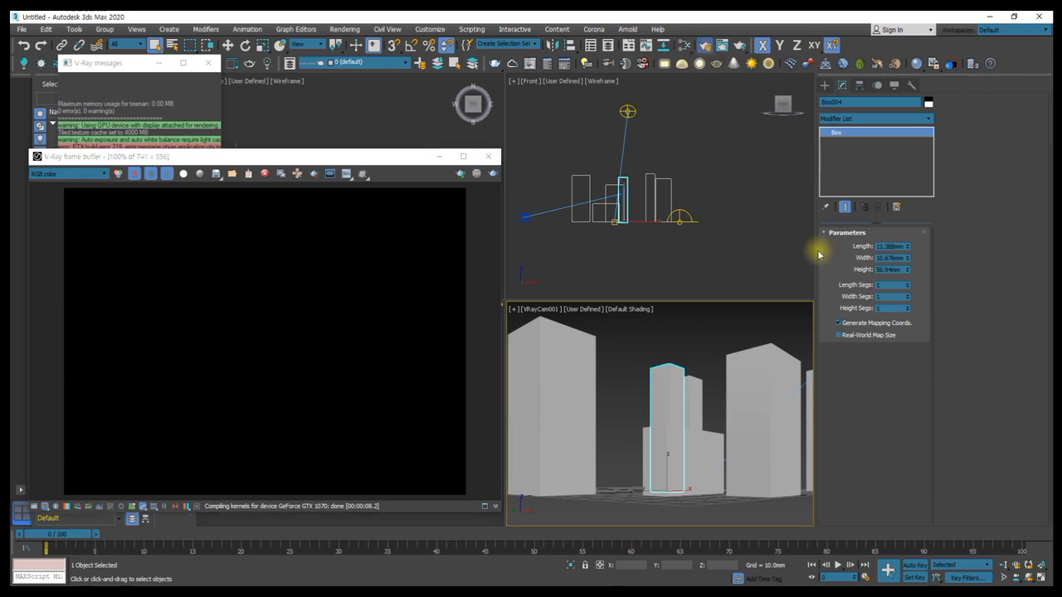
Step: Change the production renderer to V-Ray Next, update 3.1
{"action": "key", "text": "F10"}
{"action": "left_click", "coordinate": [698, 166]}
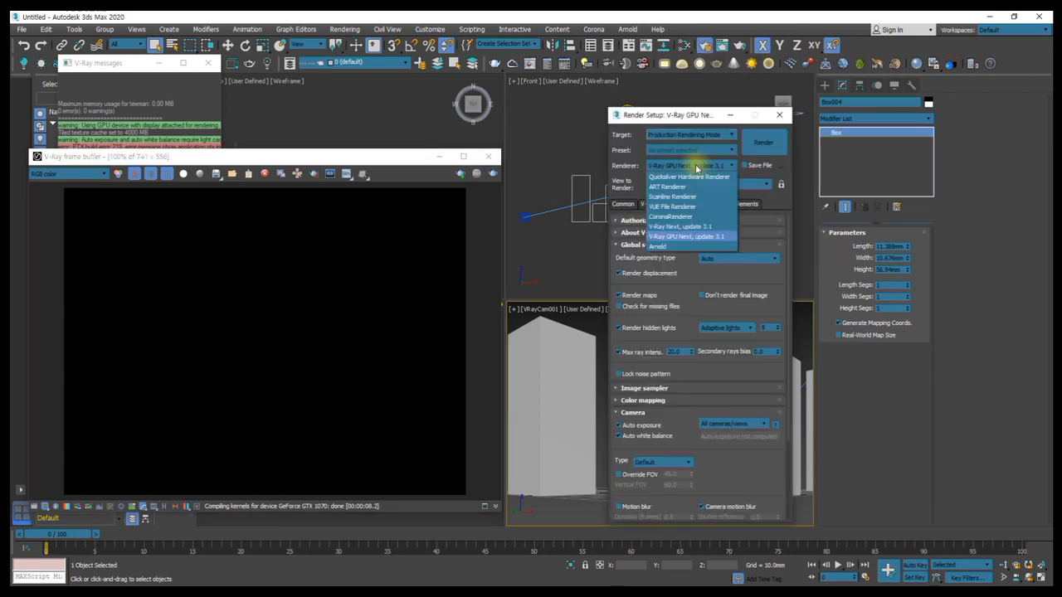
{"action": "left_click", "coordinate": [672, 227]}
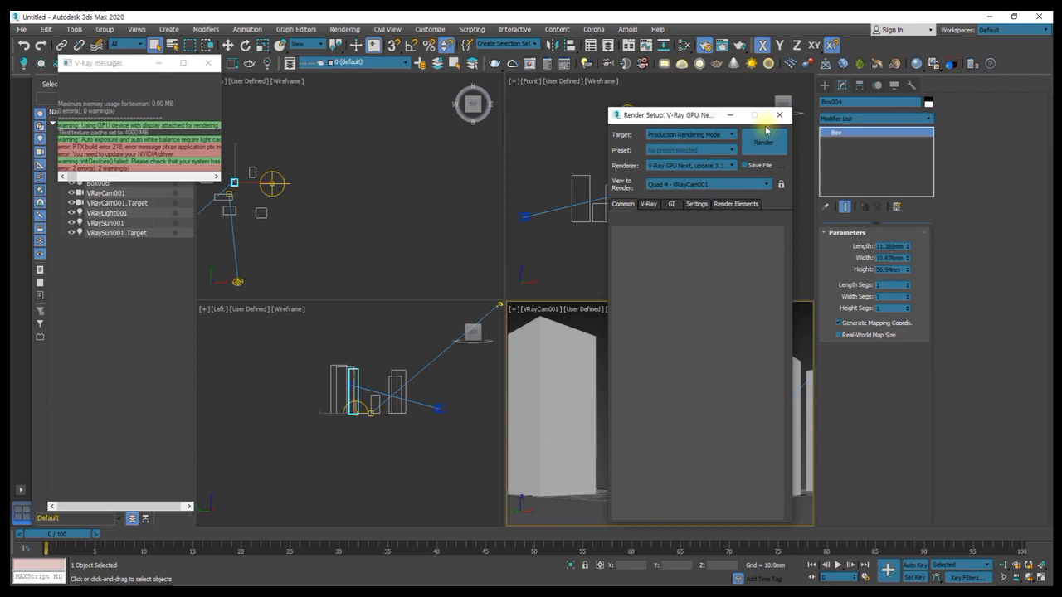
{"action": "left_click", "coordinate": [780, 115]}
Step: Start an interactive render of the camera view in the V-Ray frame buffer, and lock the view to render to Quad 4 - VRayCam001
{"action": "left_click", "coordinate": [529, 64]}
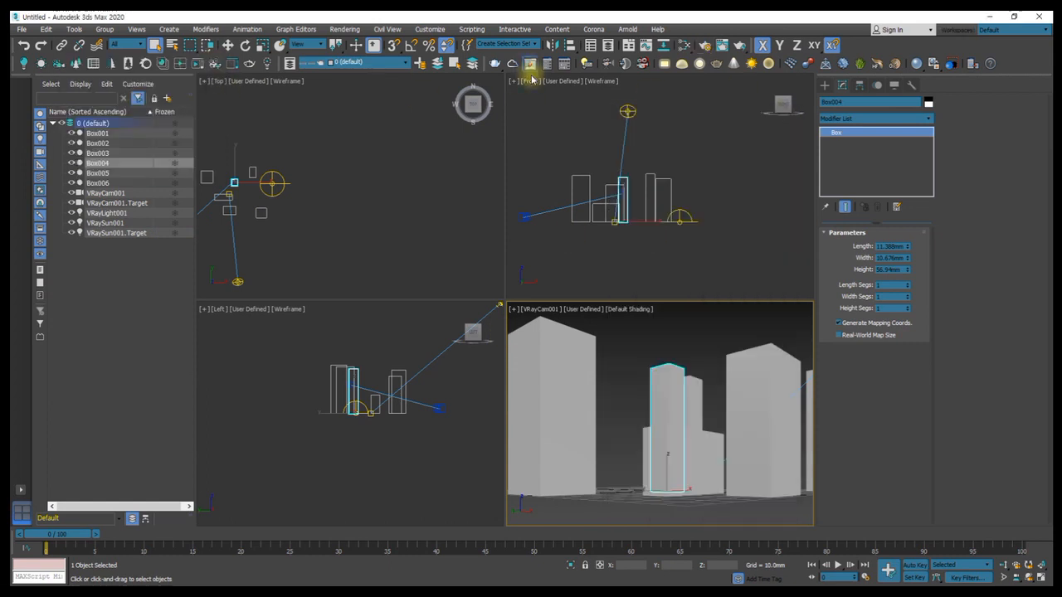
{"action": "left_click_drag", "start_coordinate": [550, 171], "coordinate": [298, 187]}
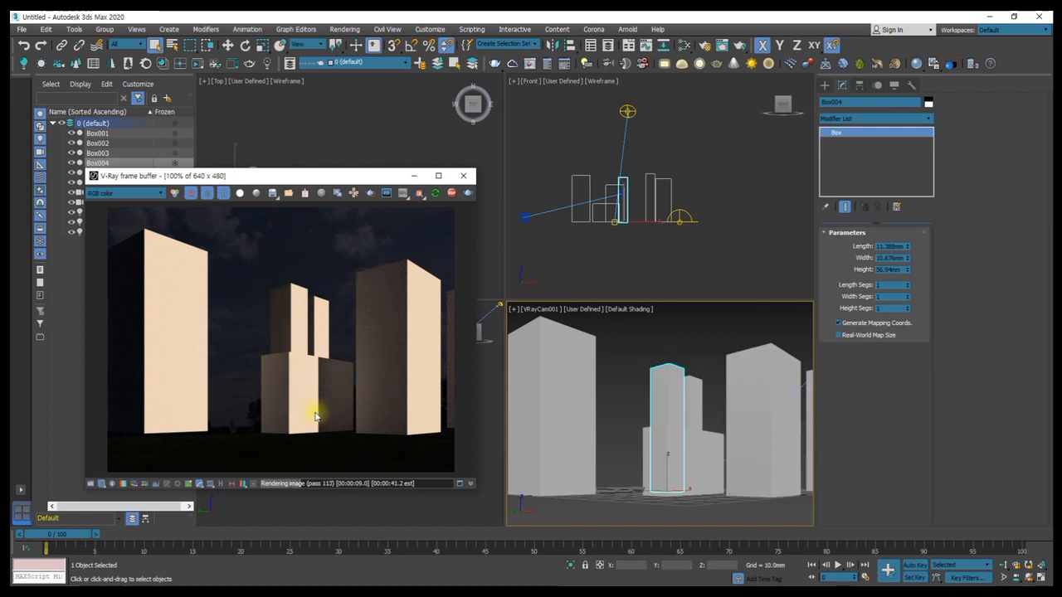
{"action": "left_click", "coordinate": [680, 220]}
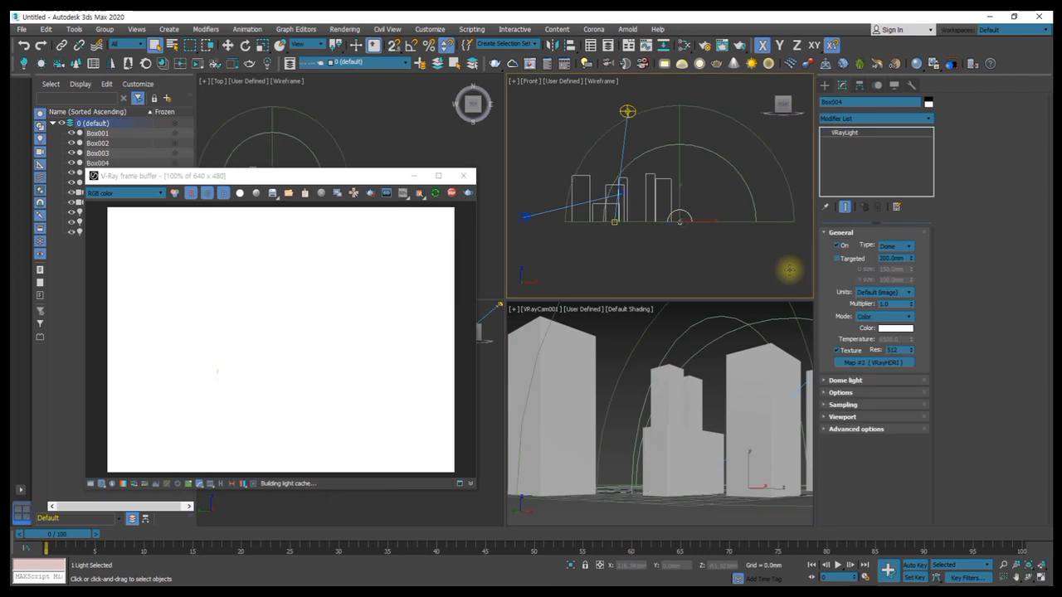
{"action": "left_click", "coordinate": [614, 331]}
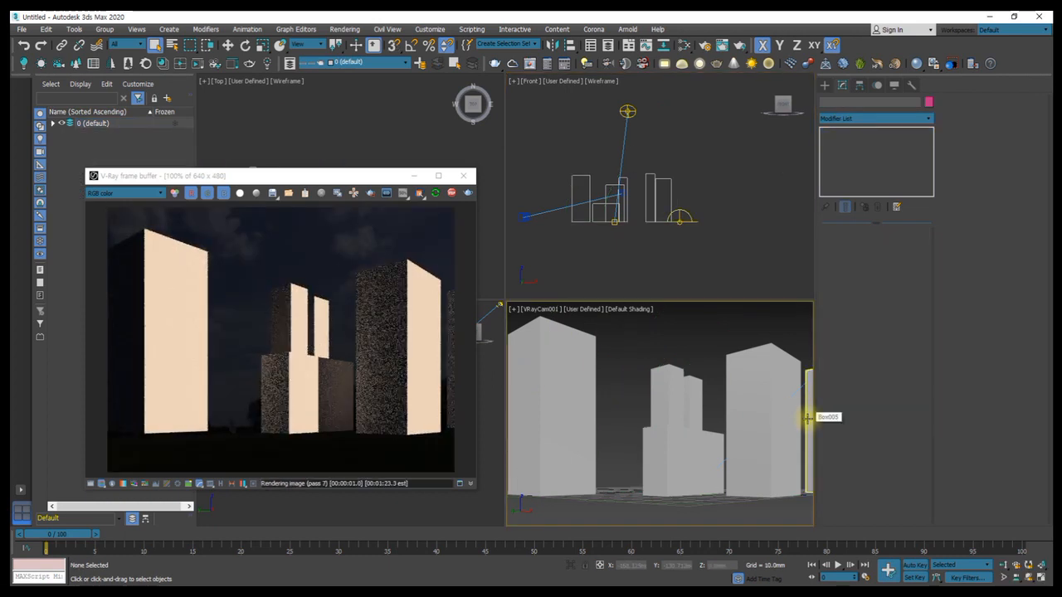
{"action": "left_click", "coordinate": [705, 46]}
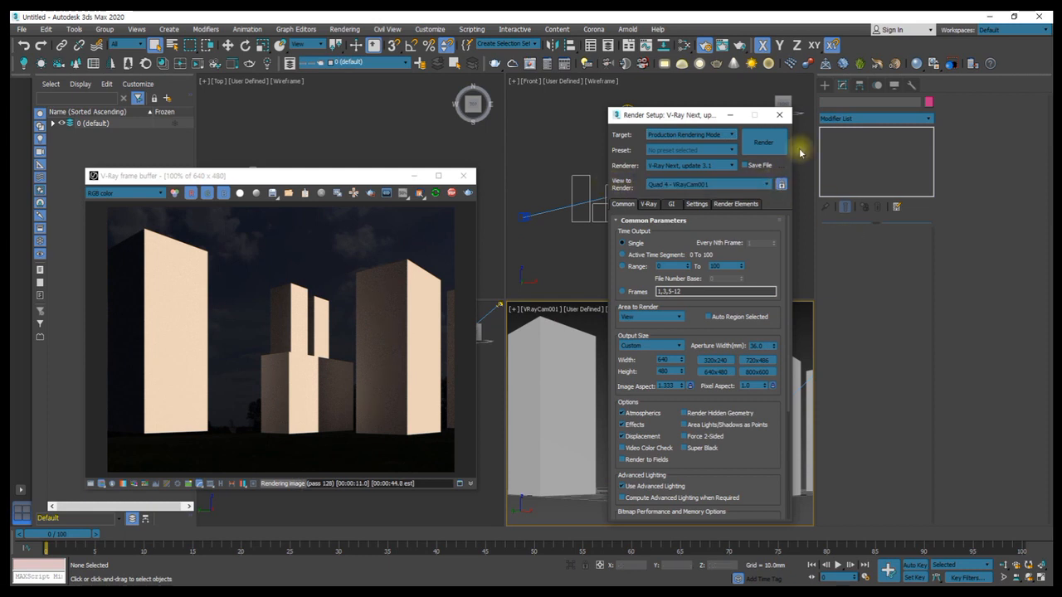
{"action": "left_click", "coordinate": [779, 115]}
Step: Try dome light multipliers of 15, 50 and 100 in the interactive render, settle on 50, and deselect the light
{"action": "left_click", "coordinate": [685, 220]}
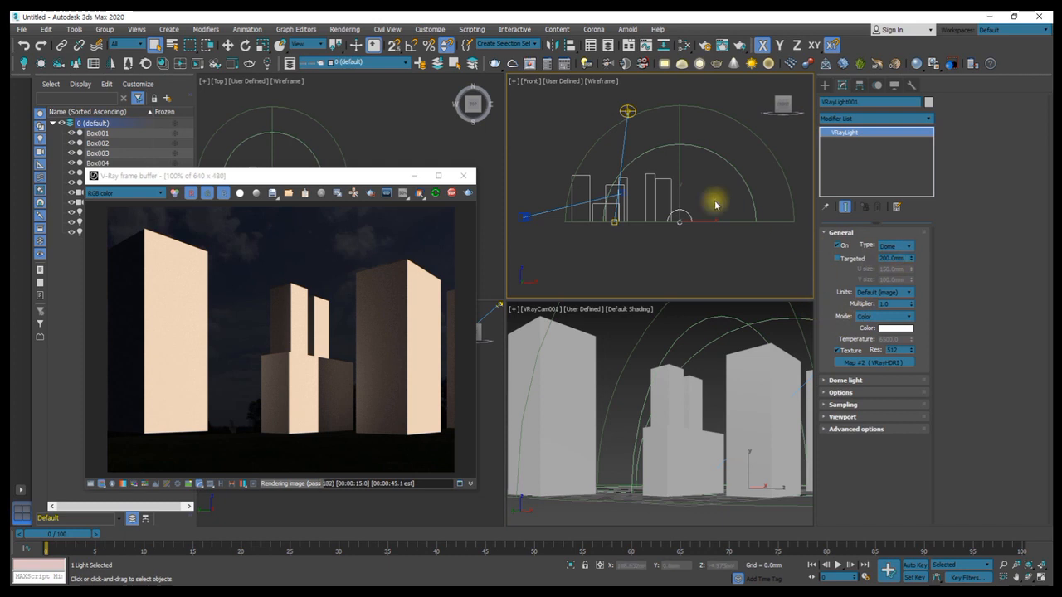
{"action": "double_click", "coordinate": [893, 303]}
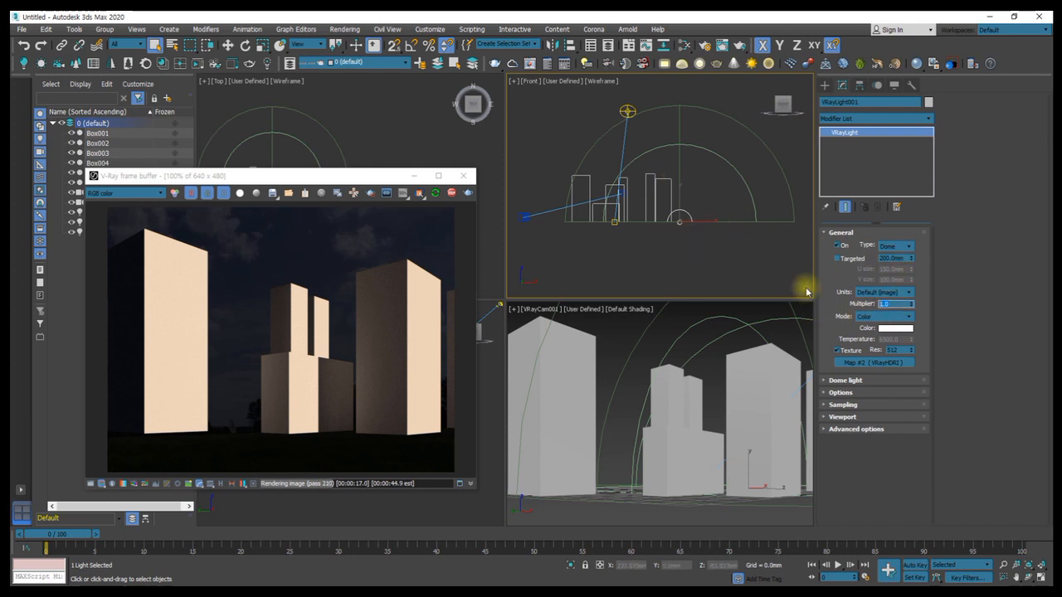
{"action": "type", "text": "15"}
{"action": "key", "text": "Return"}
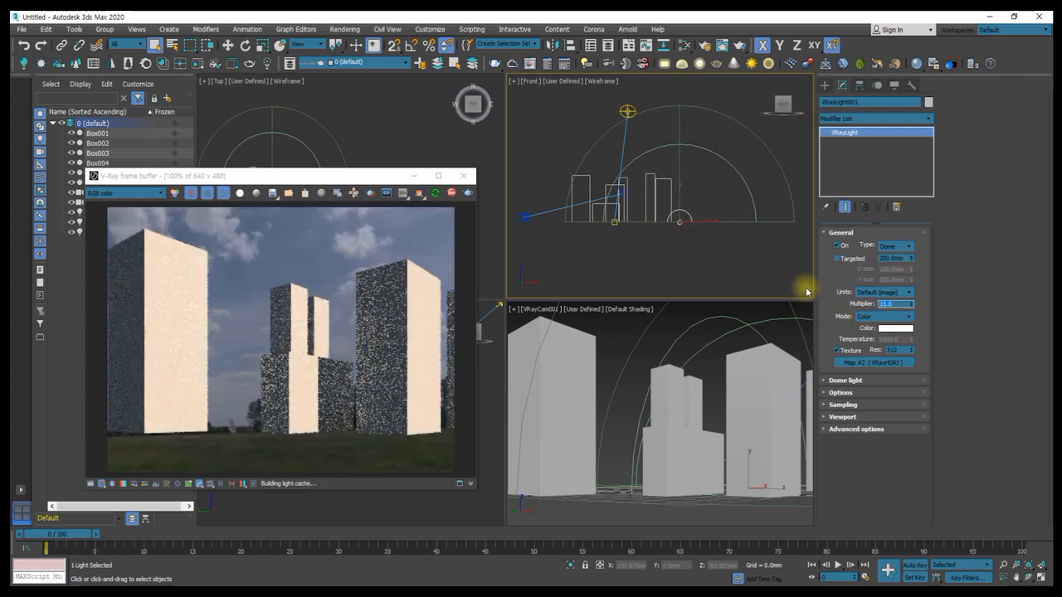
{"action": "type", "text": "50"}
{"action": "key", "text": "Return"}
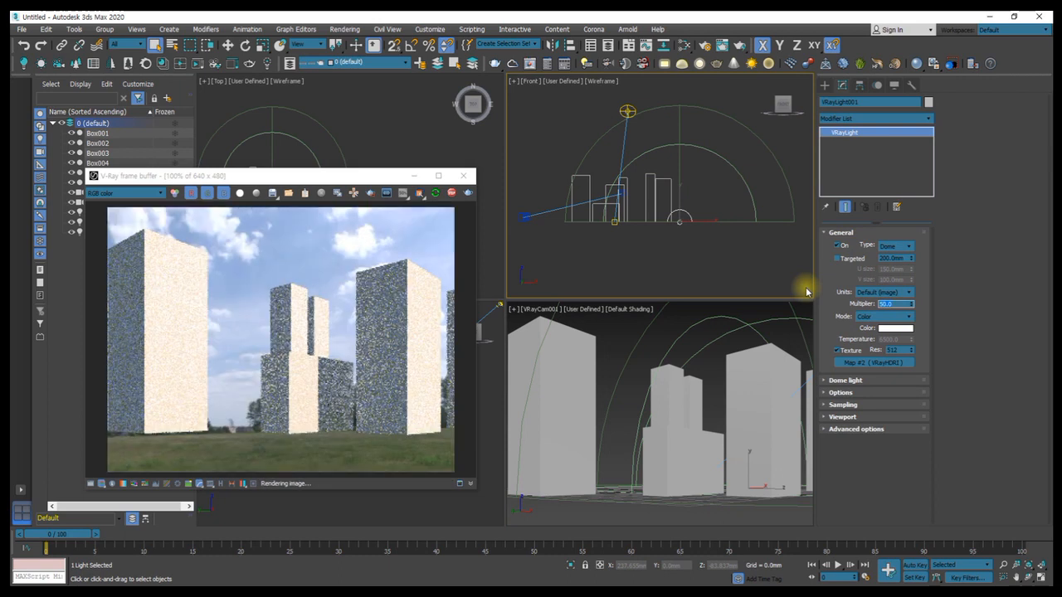
{"action": "type", "text": "100"}
{"action": "key", "text": "Return"}
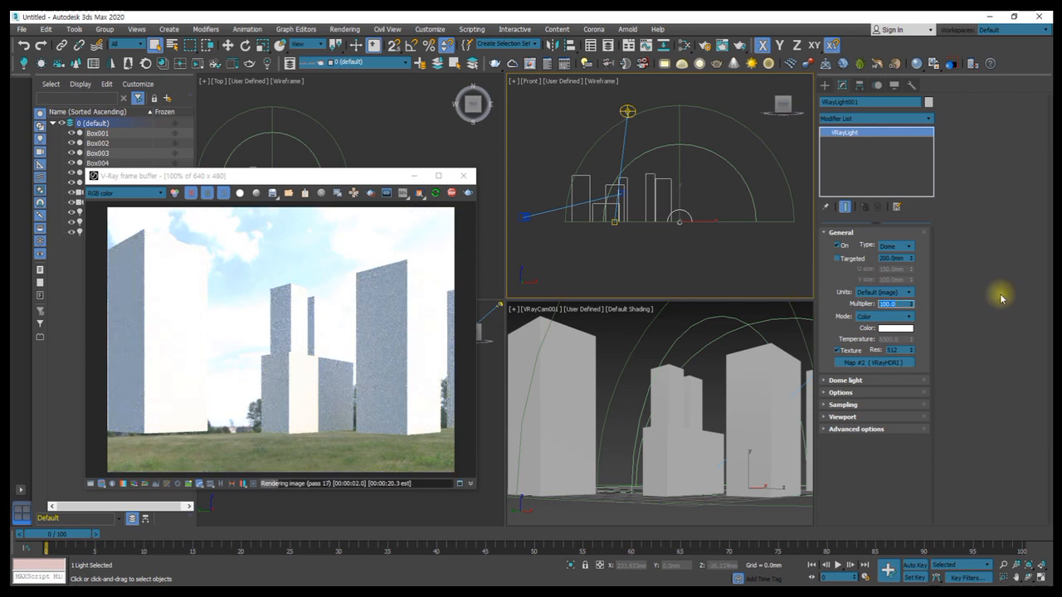
{"action": "type", "text": "50"}
{"action": "key", "text": "Return"}
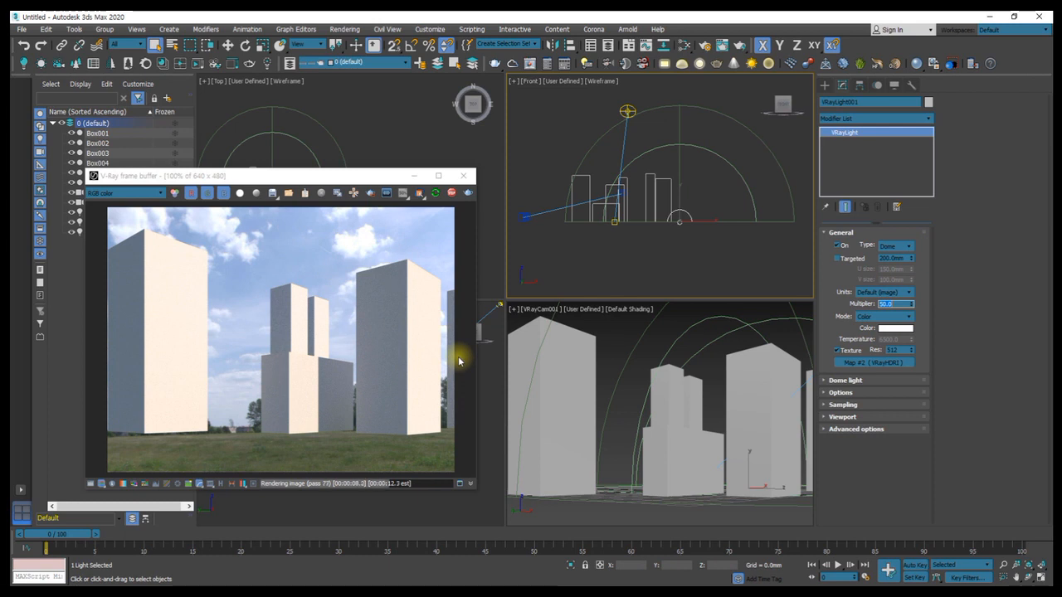
{"action": "left_click", "coordinate": [661, 283]}
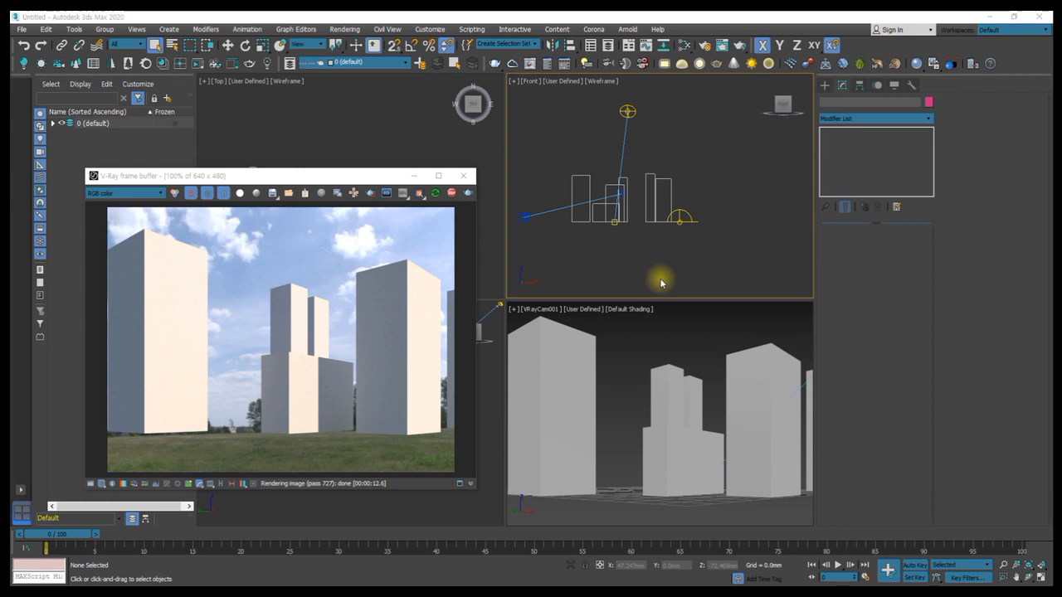
Step: Switch the camera viewport to a Perspective view looking down on the boxes, and select Box002
{"action": "left_click", "coordinate": [639, 335]}
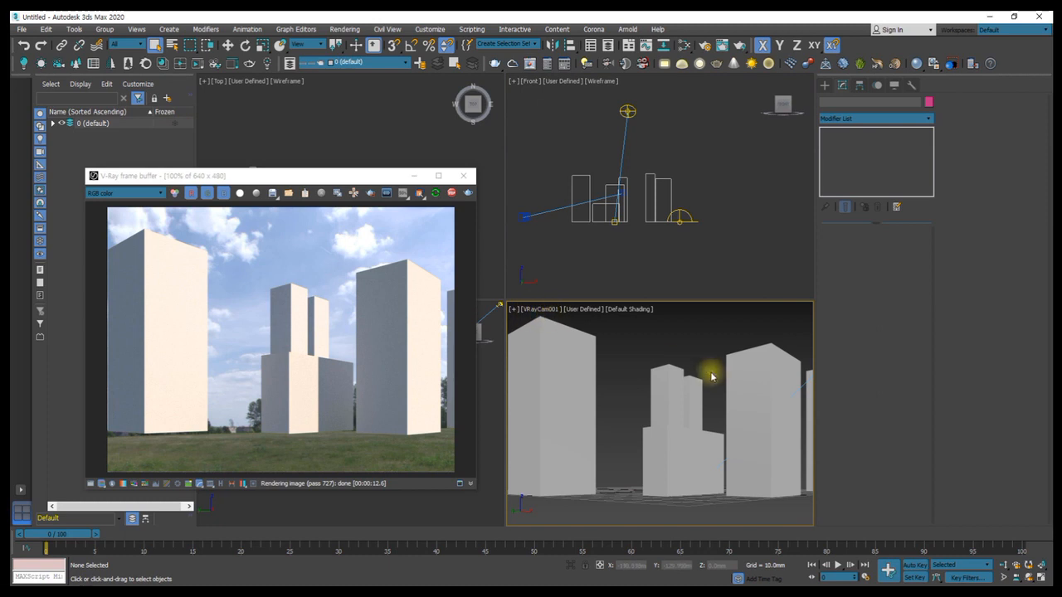
{"action": "key", "text": "p"}
{"action": "middle_click_drag", "start_coordinate": [710, 377], "coordinate": [680, 390], "text": "alt"}
{"action": "left_click", "coordinate": [655, 397]}
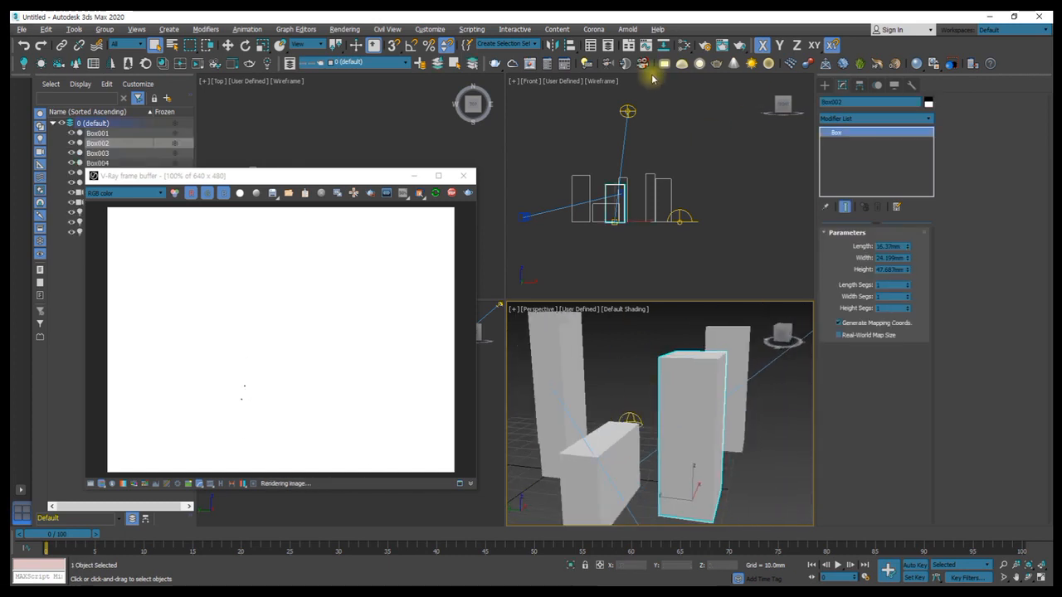
Step: Enable auto exposure and auto white balance in the V-Ray camera render settings, and check the interactive render from a lower perspective
{"action": "left_click", "coordinate": [701, 44]}
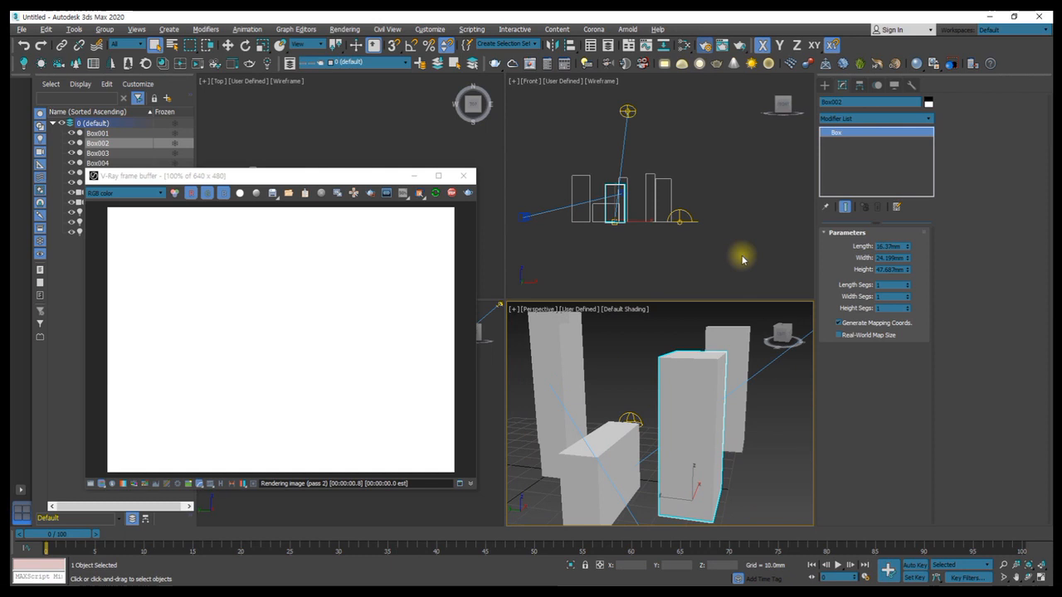
{"action": "left_click", "coordinate": [683, 46]}
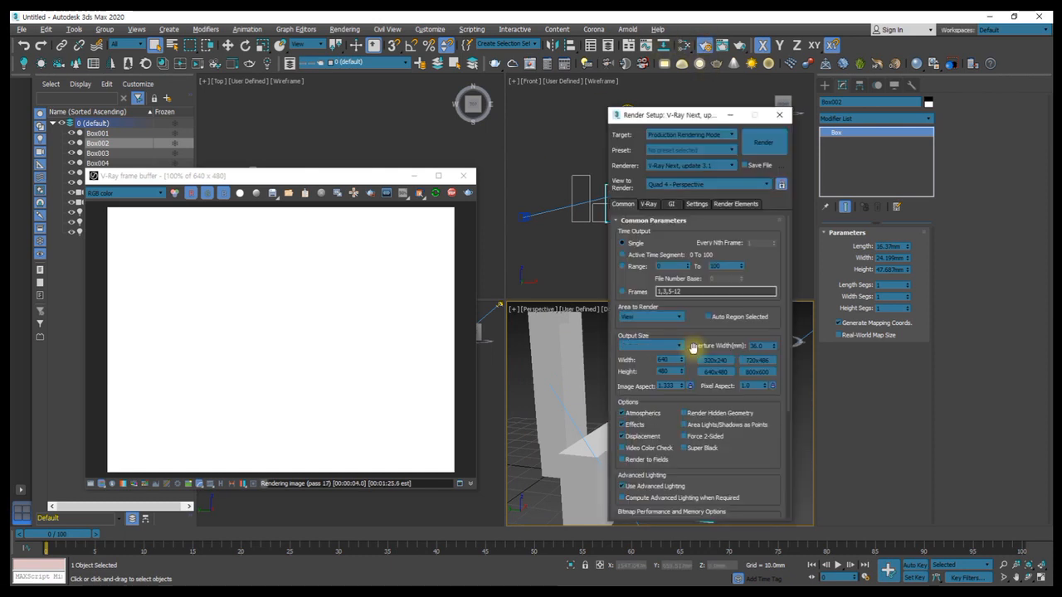
{"action": "left_click", "coordinate": [648, 203]}
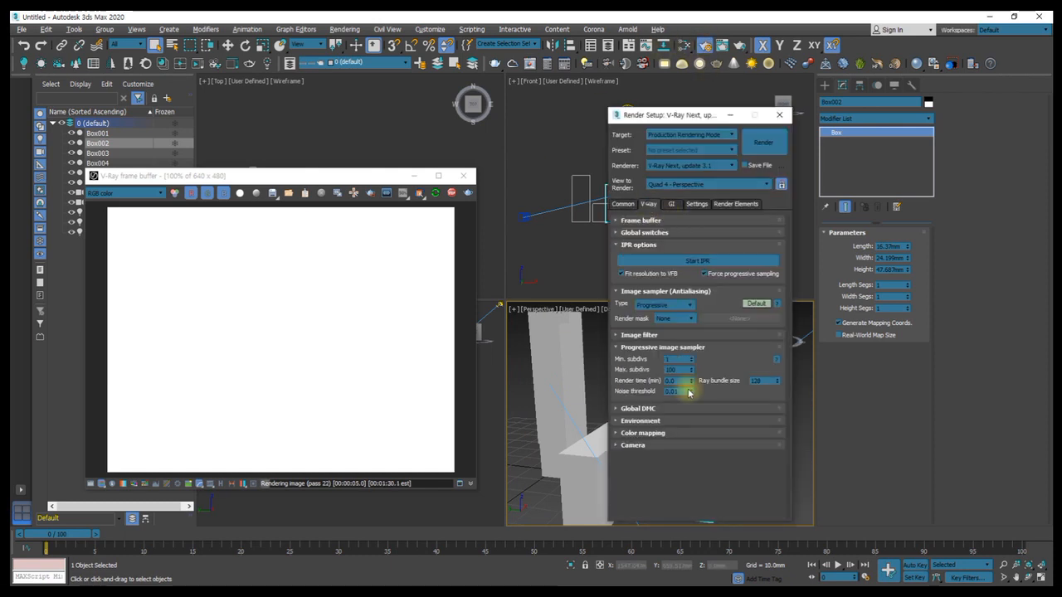
{"action": "left_click", "coordinate": [616, 446]}
{"action": "scroll", "coordinate": [614, 348], "scroll_direction": "down", "scroll_amount": 3}
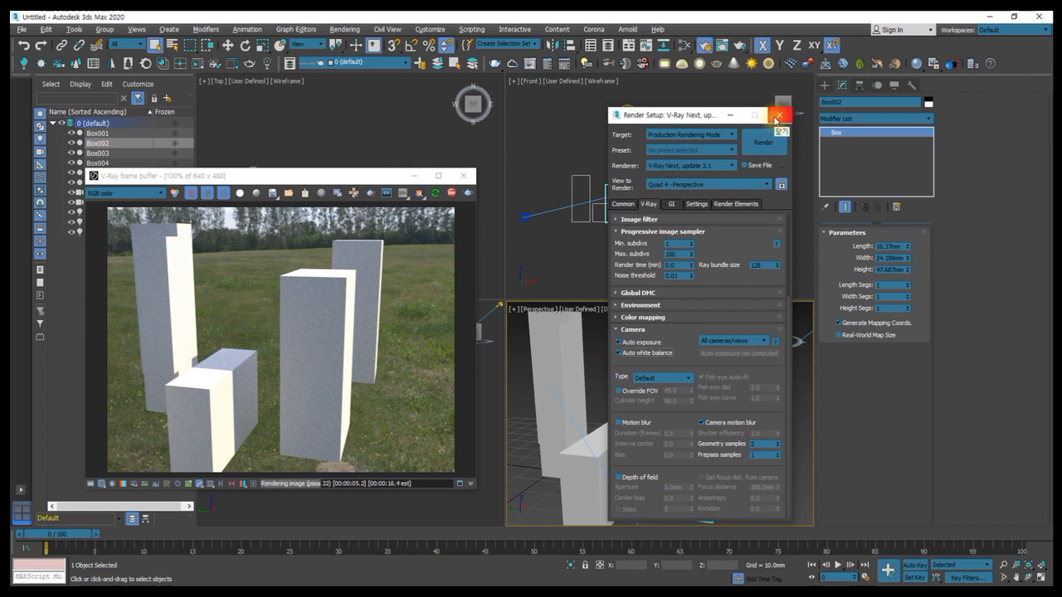
{"action": "left_click", "coordinate": [776, 120]}
{"action": "mouse_move", "coordinate": [669, 398]}
{"action": "middle_mouse_down", "text": "alt"}
{"action": "mouse_move", "coordinate": [639, 401]}
{"action": "mouse_move", "coordinate": [688, 379]}
{"action": "mouse_move", "coordinate": [698, 411]}
{"action": "mouse_move", "coordinate": [741, 384]}
{"action": "mouse_move", "coordinate": [671, 382]}
{"action": "mouse_move", "coordinate": [770, 372]}
{"action": "mouse_move", "coordinate": [640, 389]}
{"action": "mouse_move", "coordinate": [626, 375]}
{"action": "mouse_move", "coordinate": [660, 384]}
{"action": "mouse_move", "coordinate": [622, 363]}
{"action": "mouse_move", "coordinate": [637, 346]}
{"action": "mouse_move", "coordinate": [664, 365]}
{"action": "mouse_move", "coordinate": [618, 372]}
{"action": "mouse_move", "coordinate": [612, 362]}
{"action": "mouse_move", "coordinate": [564, 399]}
{"action": "mouse_move", "coordinate": [586, 390]}
{"action": "mouse_move", "coordinate": [763, 408]}
{"action": "mouse_move", "coordinate": [782, 367]}
{"action": "mouse_move", "coordinate": [640, 385]}
{"action": "mouse_move", "coordinate": [683, 384]}
{"action": "middle_mouse_up", "text": "alt"}
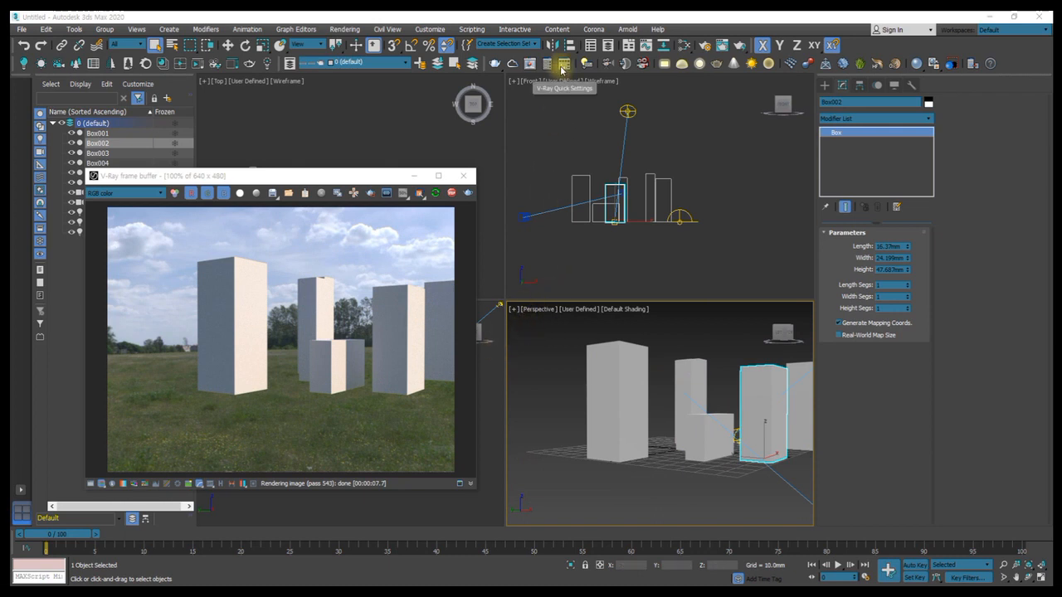
Step: Open the V-Ray Quick Settings and apply the ArchViz exterior preset
{"action": "left_click", "coordinate": [562, 70]}
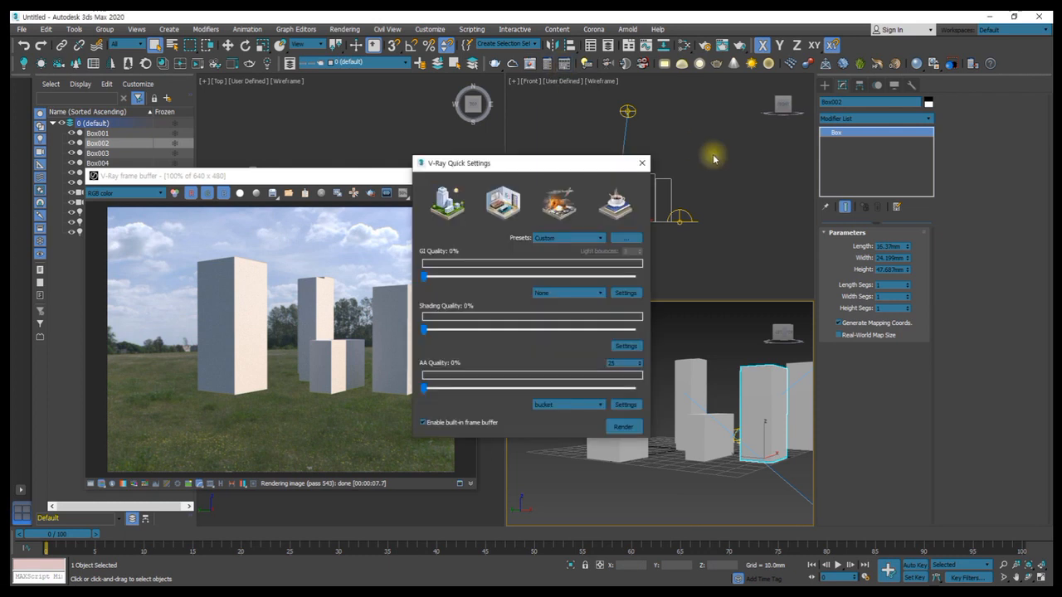
{"action": "left_click_drag", "start_coordinate": [506, 172], "coordinate": [639, 192]}
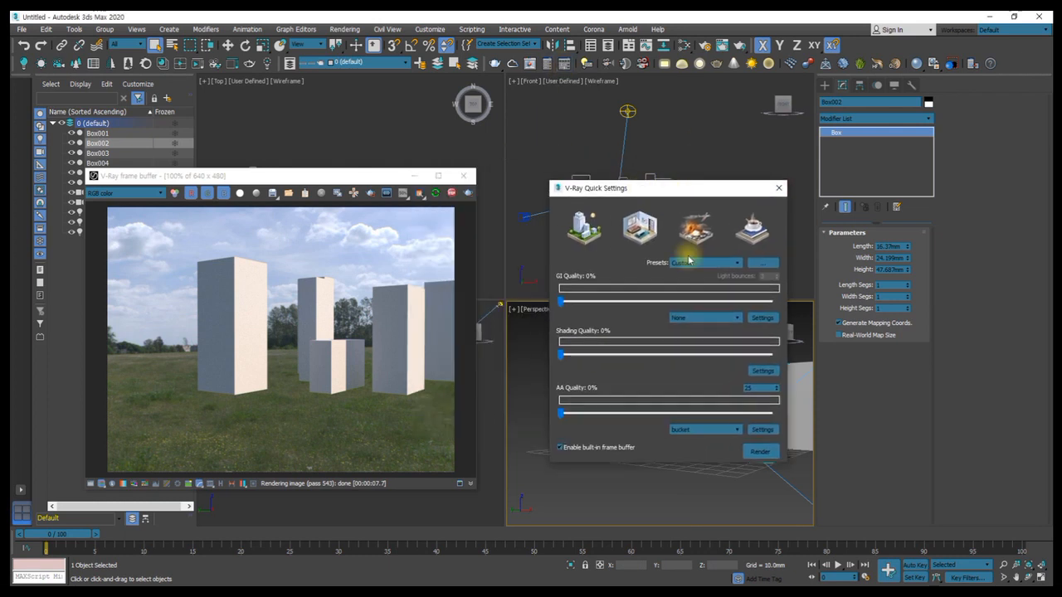
{"action": "left_click", "coordinate": [718, 264]}
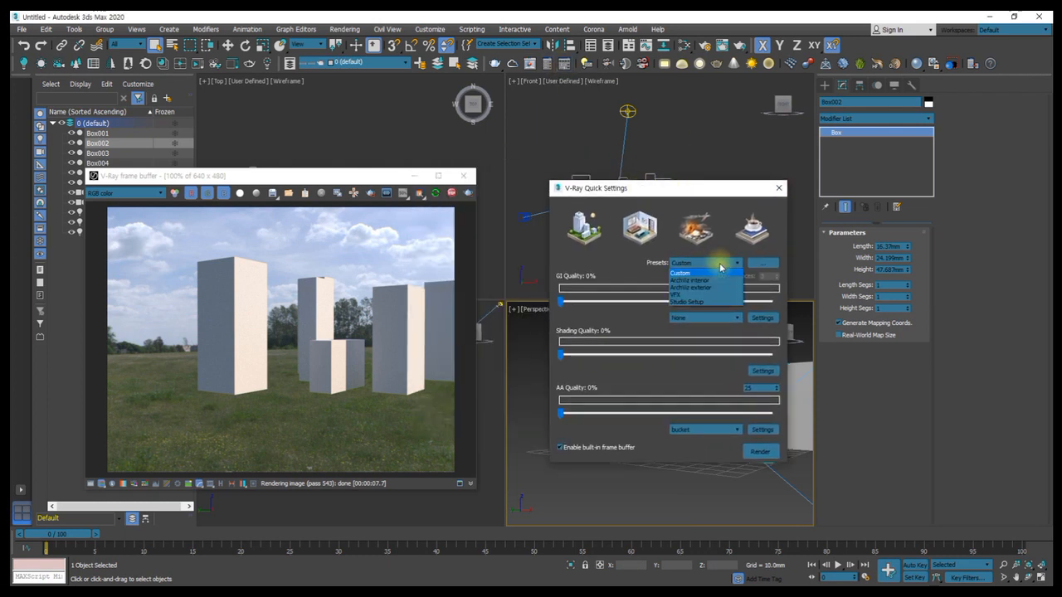
{"action": "left_click", "coordinate": [720, 265]}
{"action": "left_click_drag", "start_coordinate": [656, 187], "coordinate": [645, 198]}
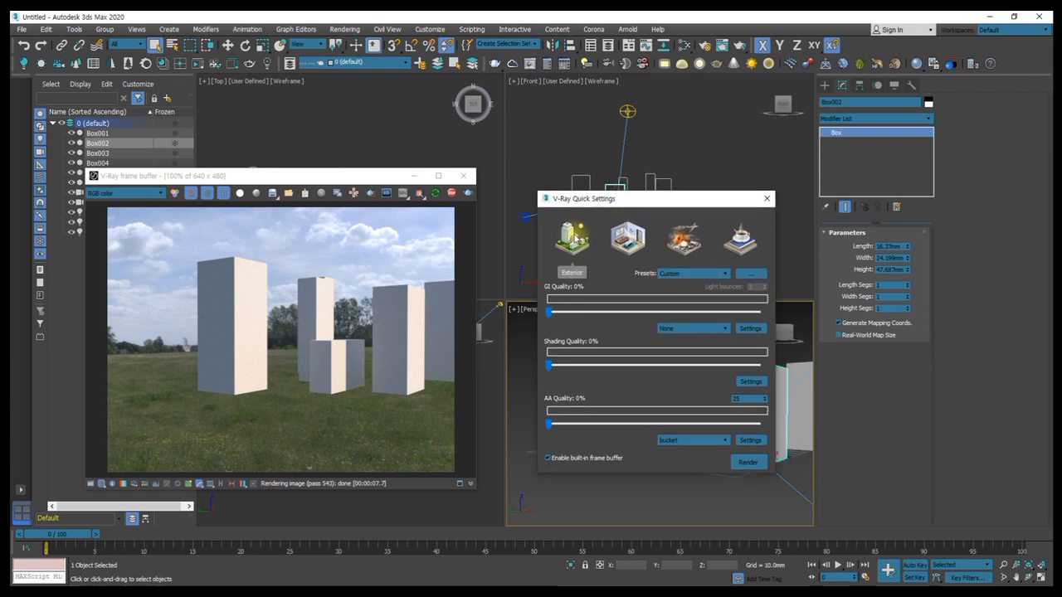
{"action": "left_click", "coordinate": [572, 241]}
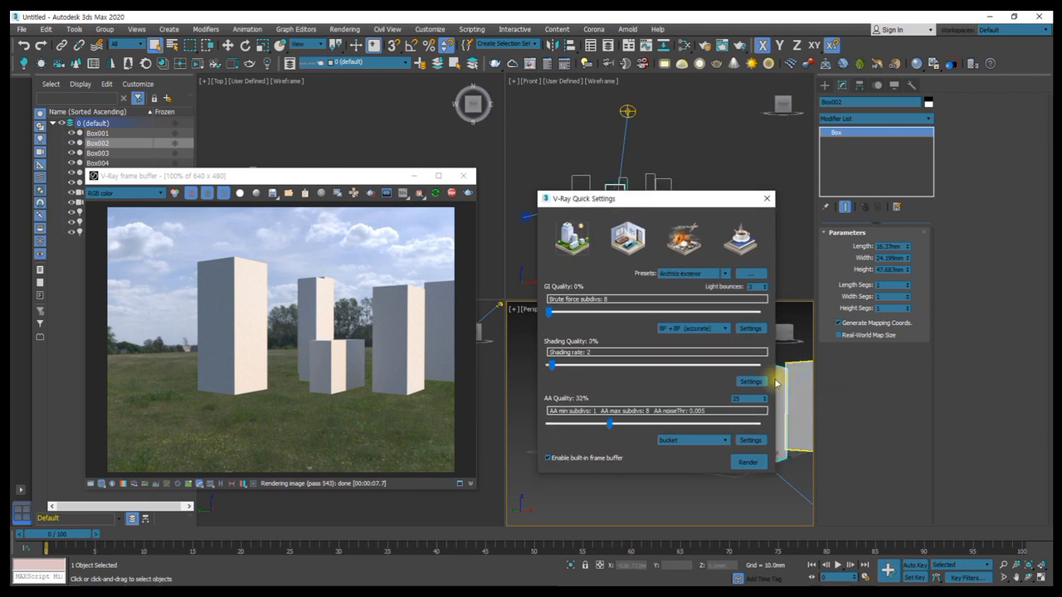
Step: Set global illumination to IM + LC (fast), with GI quality 12%, shading quality 21% and AA quality 44%
{"action": "left_click", "coordinate": [706, 328]}
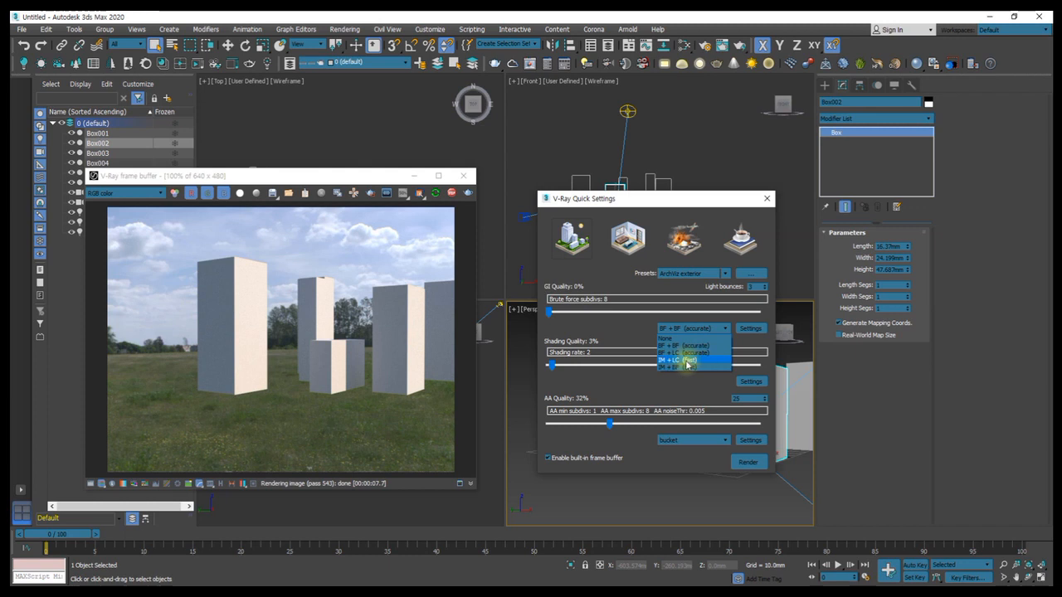
{"action": "left_click", "coordinate": [687, 361]}
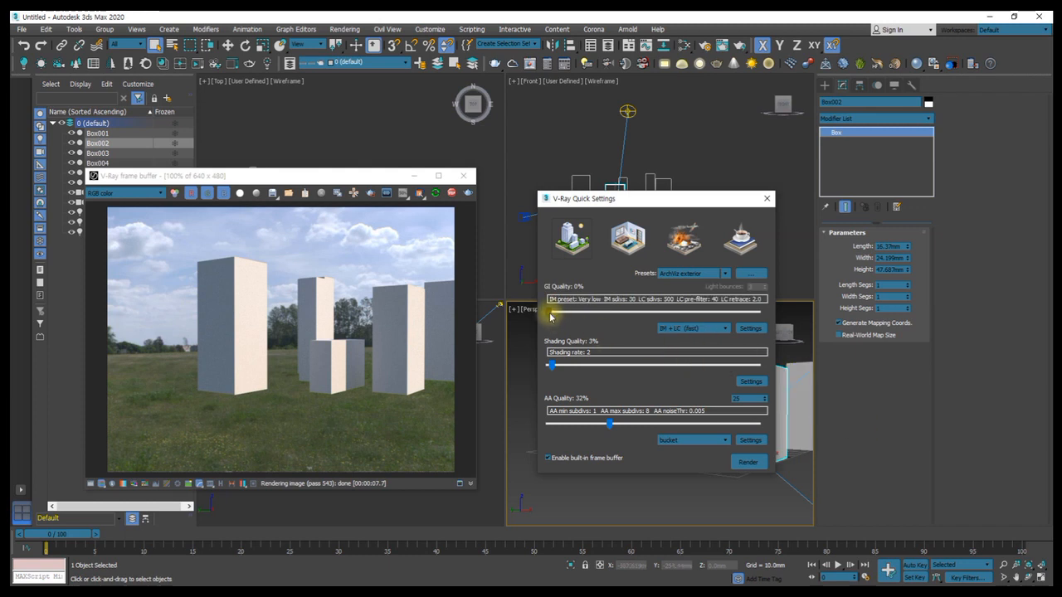
{"action": "left_click_drag", "start_coordinate": [556, 313], "coordinate": [575, 313]}
{"action": "left_click_drag", "start_coordinate": [551, 365], "coordinate": [592, 365]}
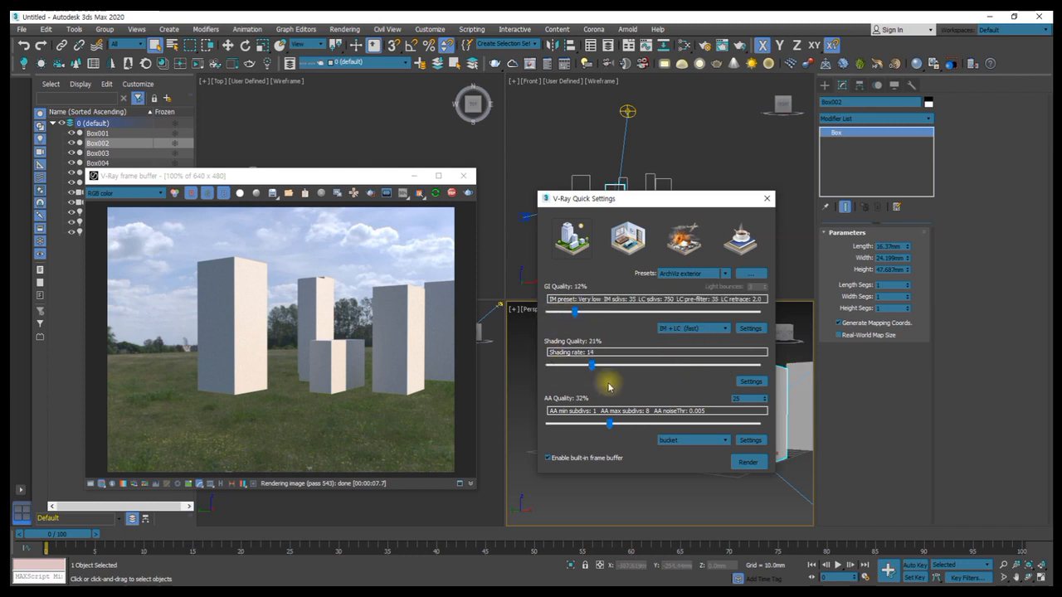
{"action": "left_click_drag", "start_coordinate": [612, 424], "coordinate": [636, 424]}
Step: Refresh the interactive render, run a production render with the quick settings, and close the V-Ray Quick Settings
{"action": "left_click", "coordinate": [436, 196]}
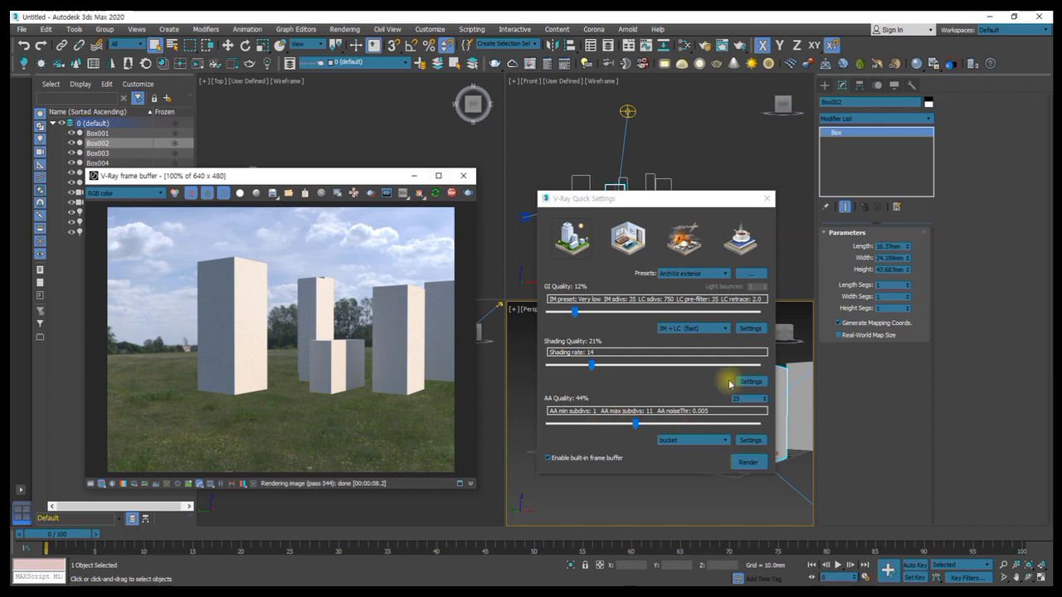
{"action": "left_click", "coordinate": [752, 463]}
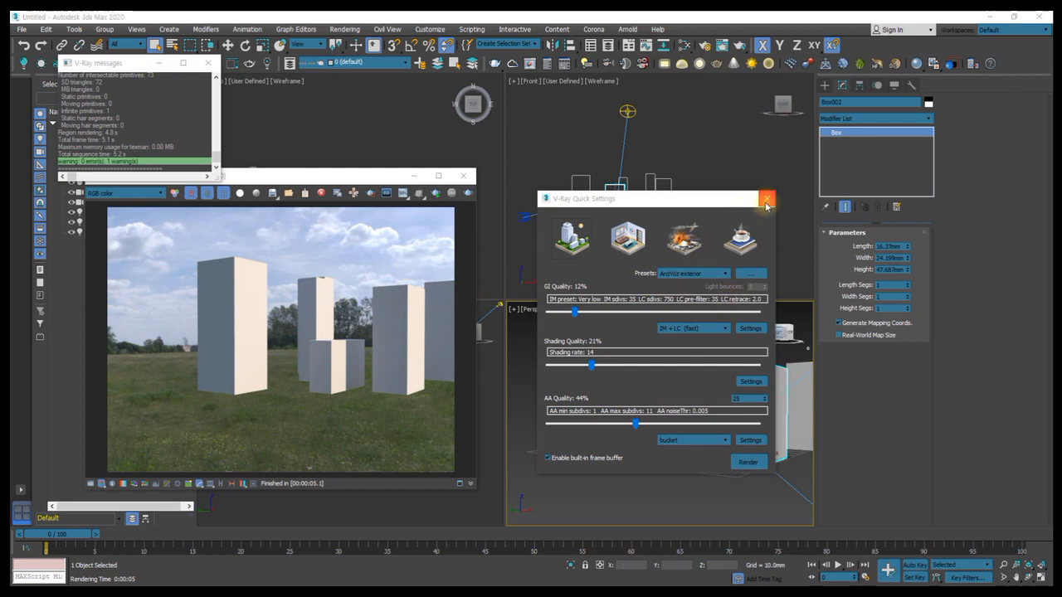
{"action": "left_click", "coordinate": [766, 199]}
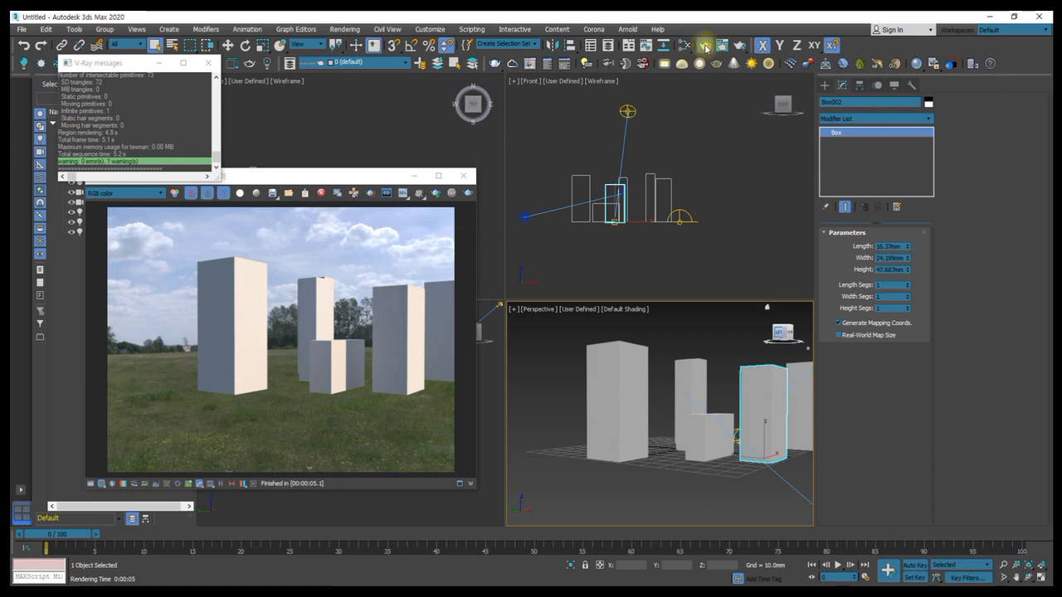
Step: Set the V-Ray image sampler type to Progressive in the render setup
{"action": "left_click", "coordinate": [705, 47]}
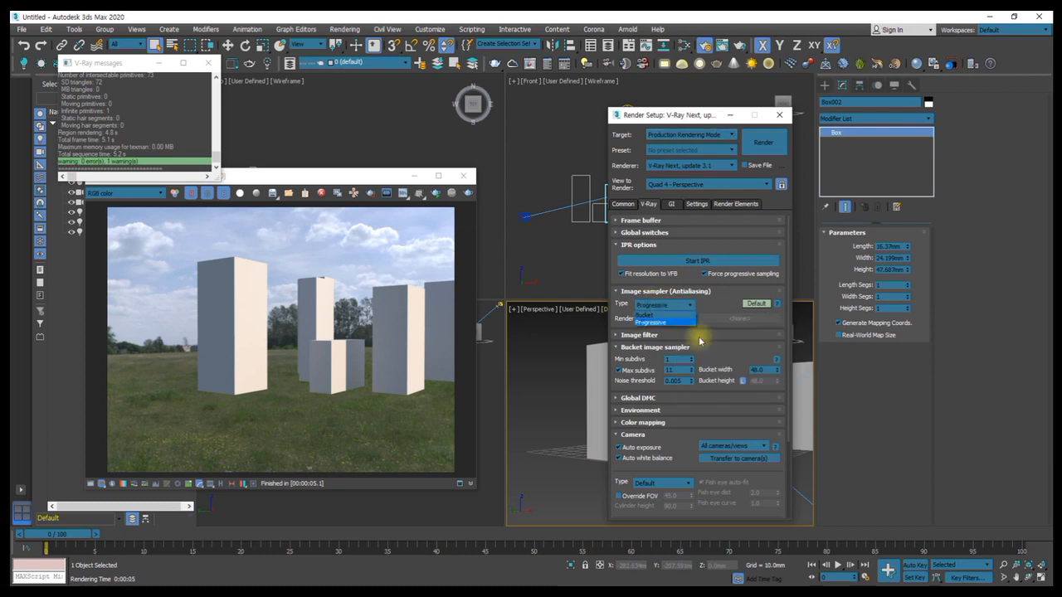
{"action": "left_click", "coordinate": [659, 322]}
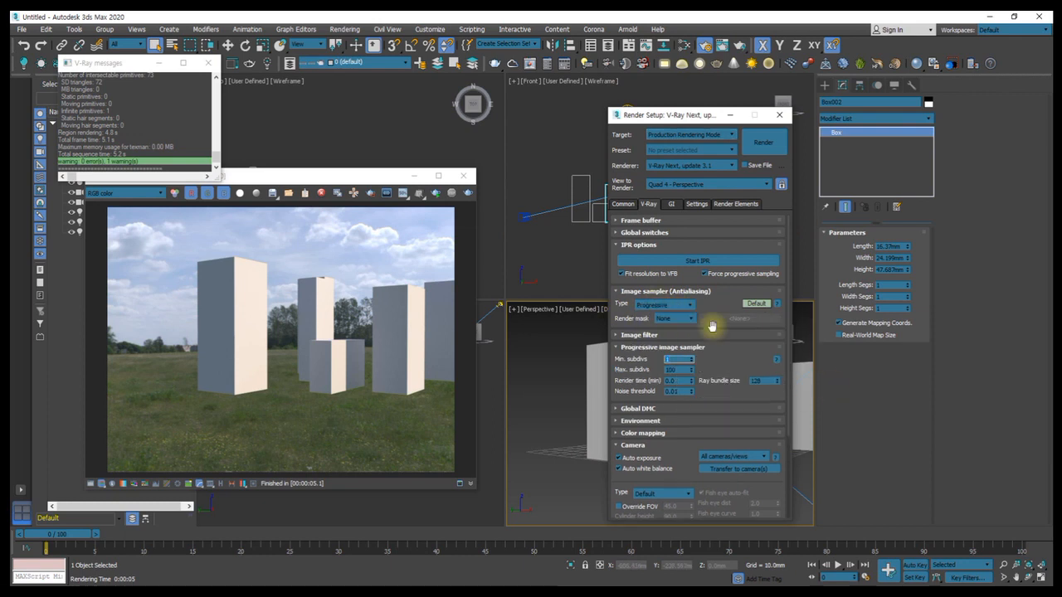
Step: Add a VRayDenoiser render element and start a new production render of the perspective view
{"action": "left_click", "coordinate": [735, 203]}
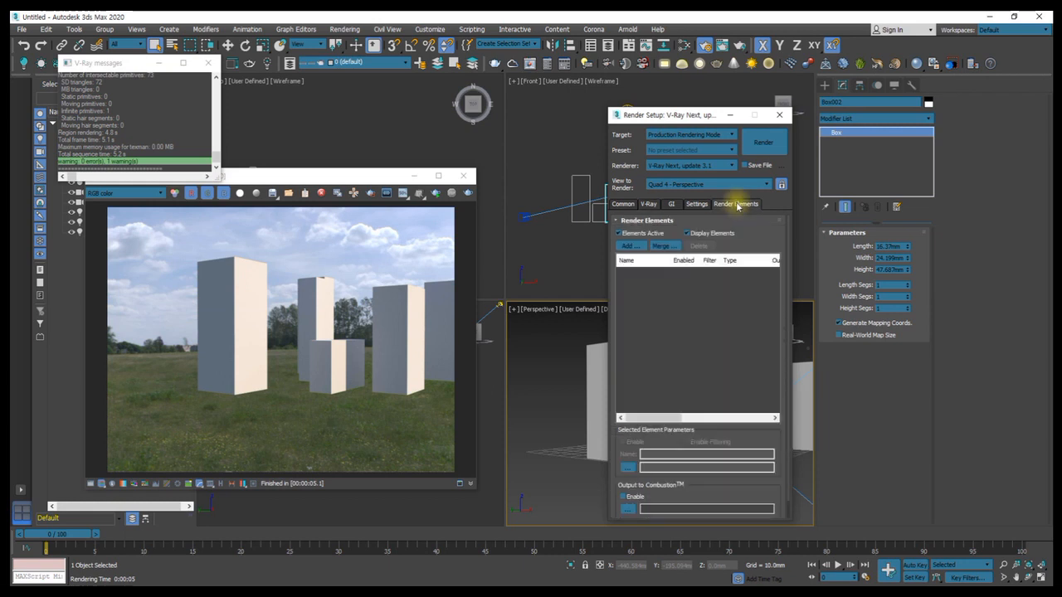
{"action": "left_click", "coordinate": [627, 246]}
{"action": "left_click", "coordinate": [630, 279]}
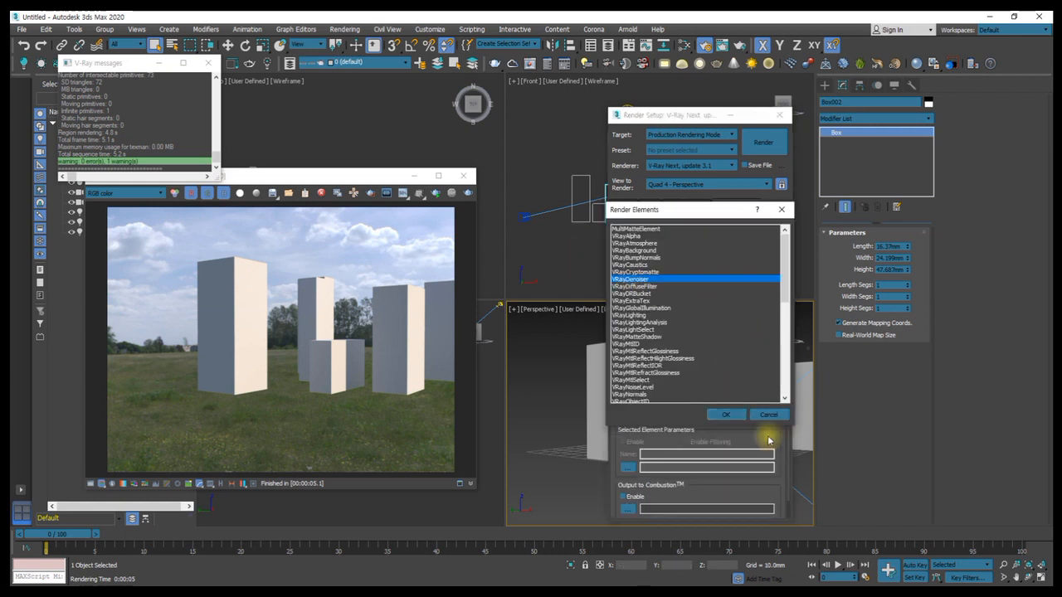
{"action": "left_click", "coordinate": [724, 417]}
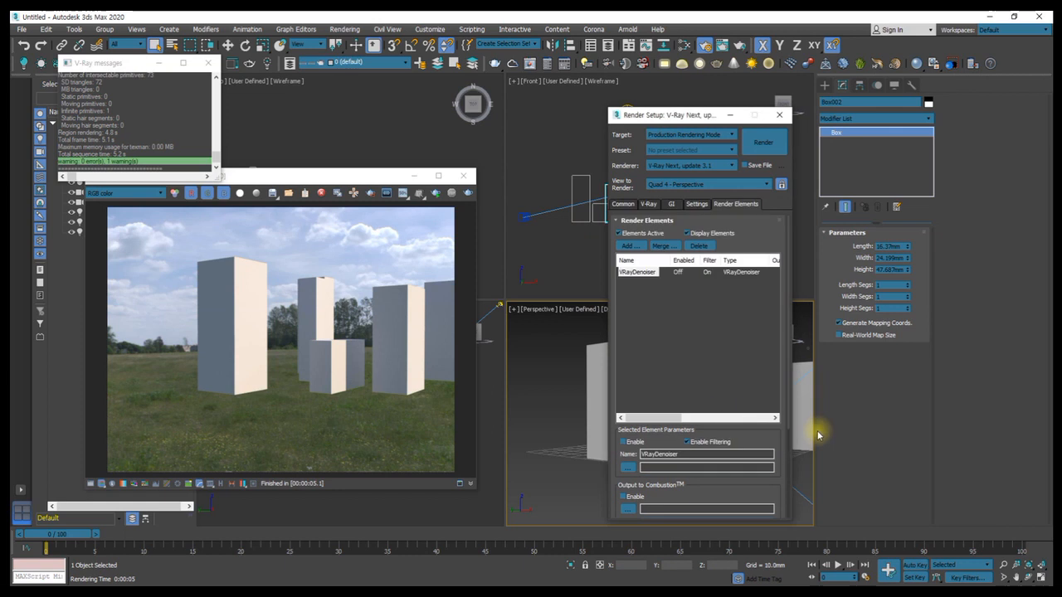
{"action": "left_click", "coordinate": [468, 195]}
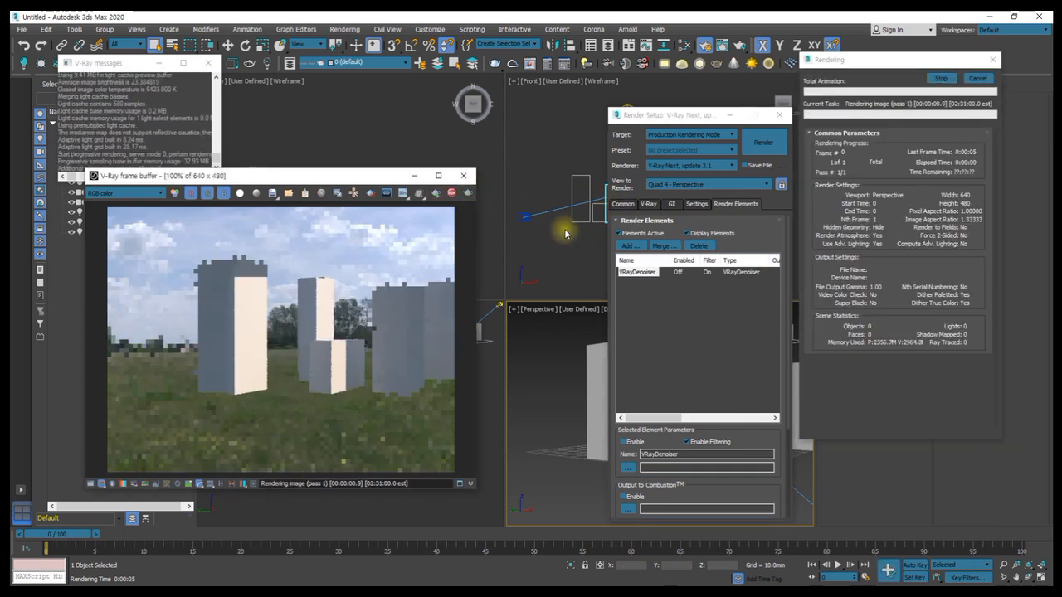